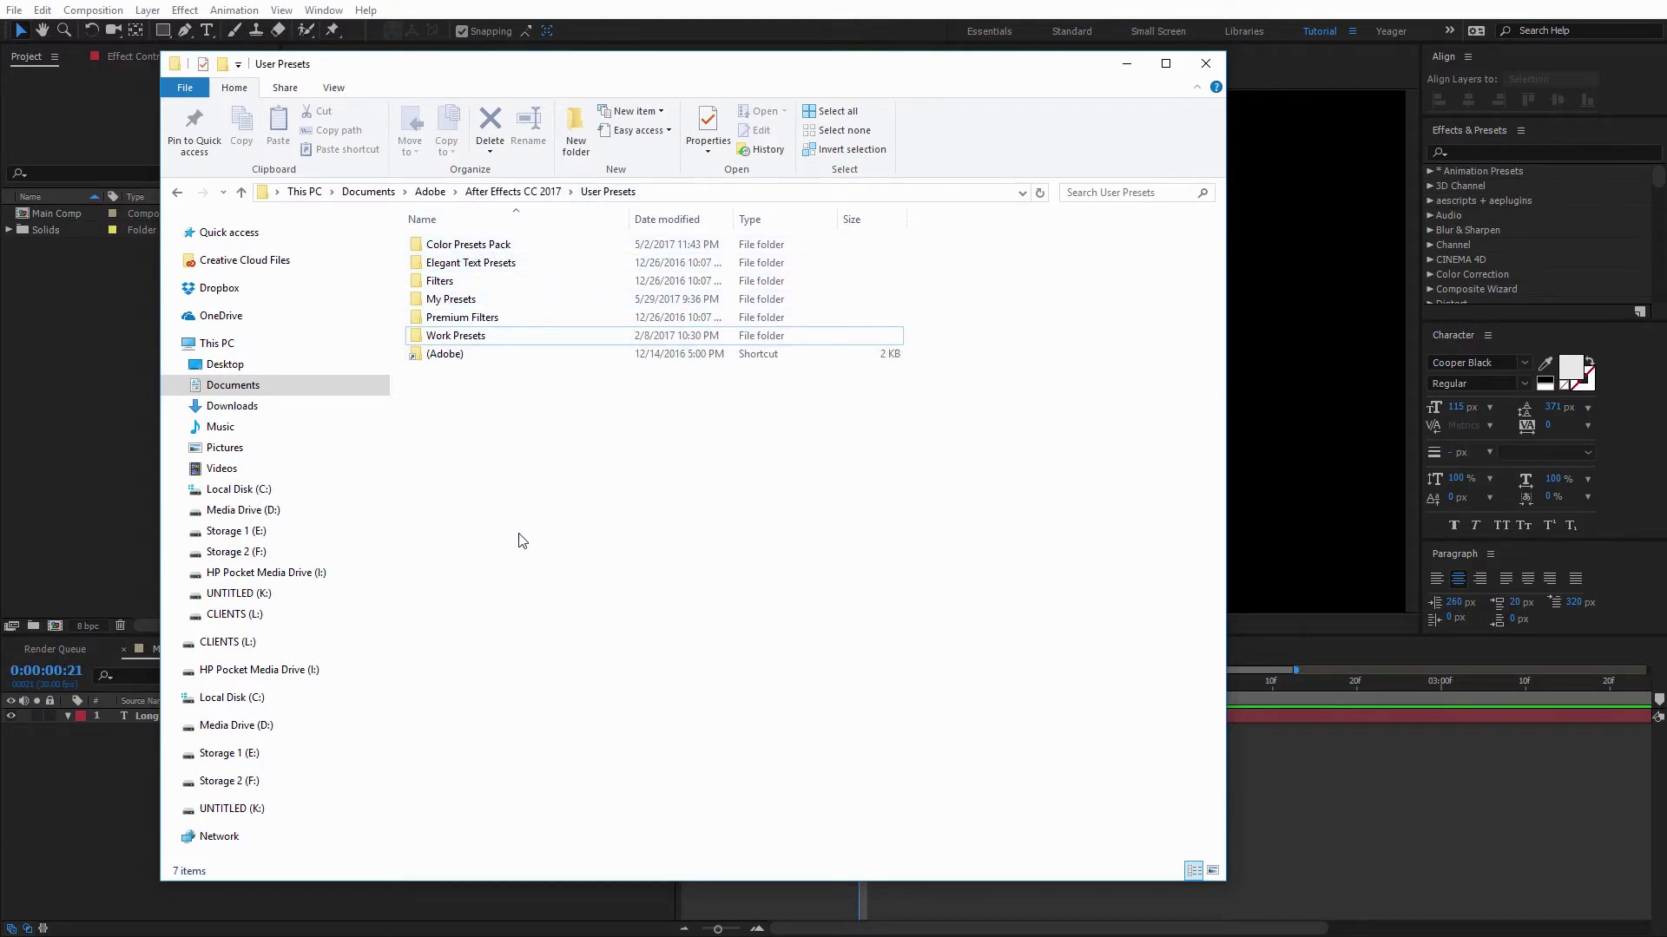
Copy the Long_Shadow_Two_Expressions and Long_Shadow_Two_Pseudo .ffx files from the download folder into User Presets.
{"action": "left_click_drag", "start_coordinate": [799, 224], "coordinate": [772, 124]}
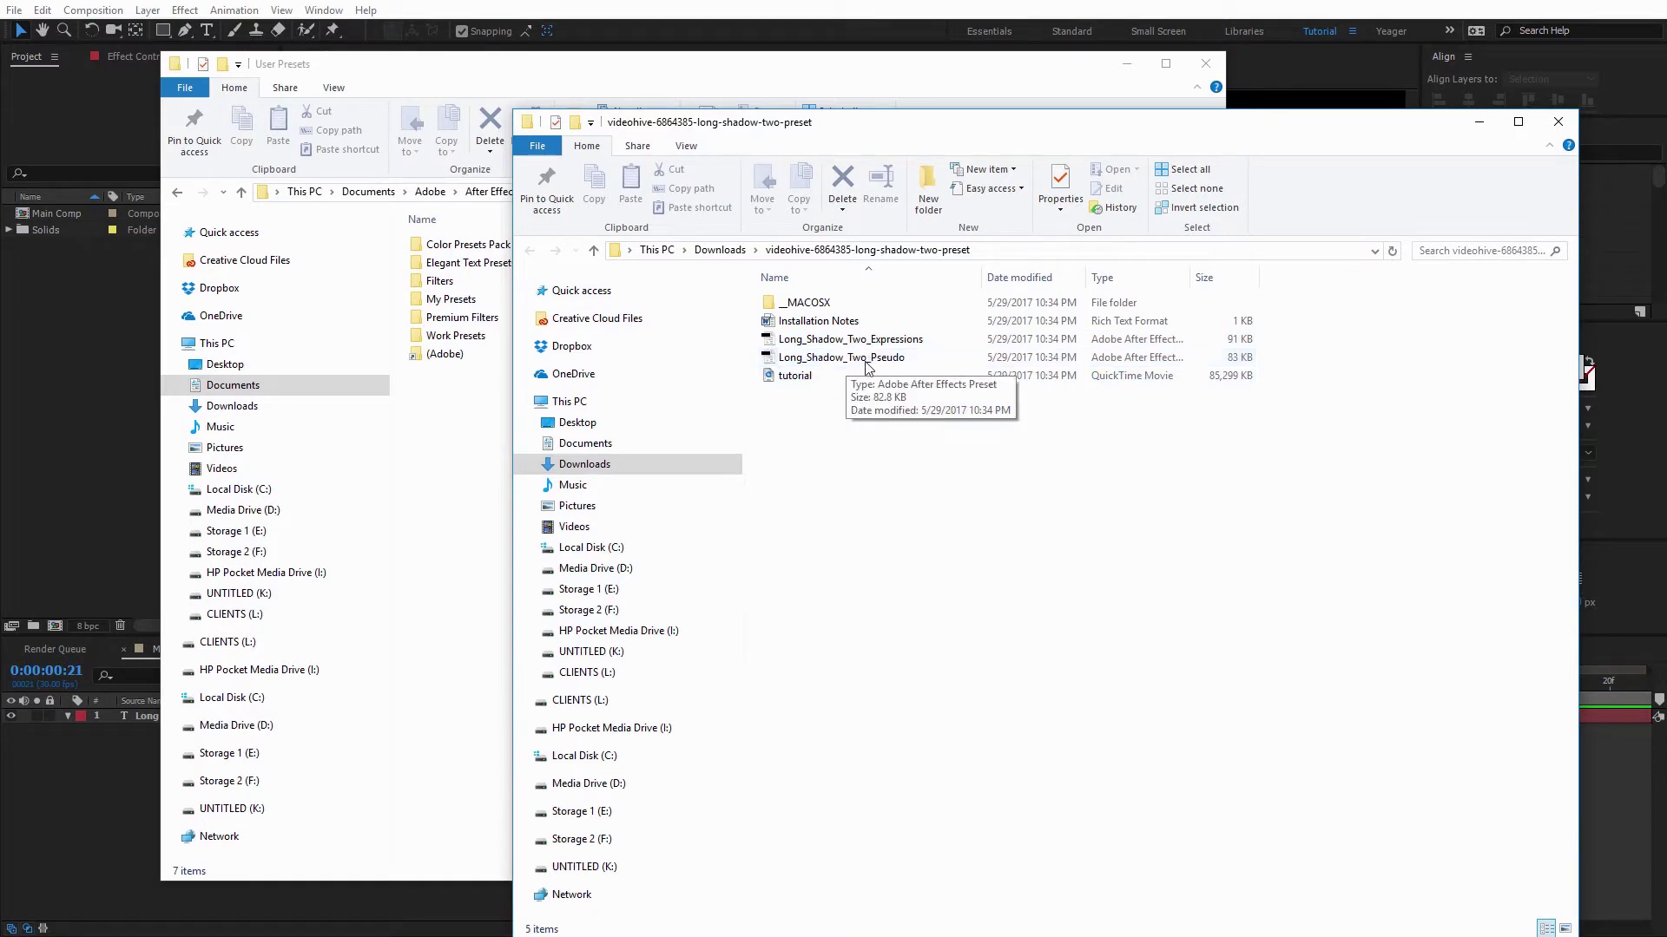
{"action": "left_click", "coordinate": [839, 339]}
{"action": "left_click", "coordinate": [841, 358], "text": "shift"}
{"action": "left_click_drag", "start_coordinate": [757, 131], "coordinate": [1063, 120]}
{"action": "left_click_drag", "start_coordinate": [1129, 345], "coordinate": [541, 482]}
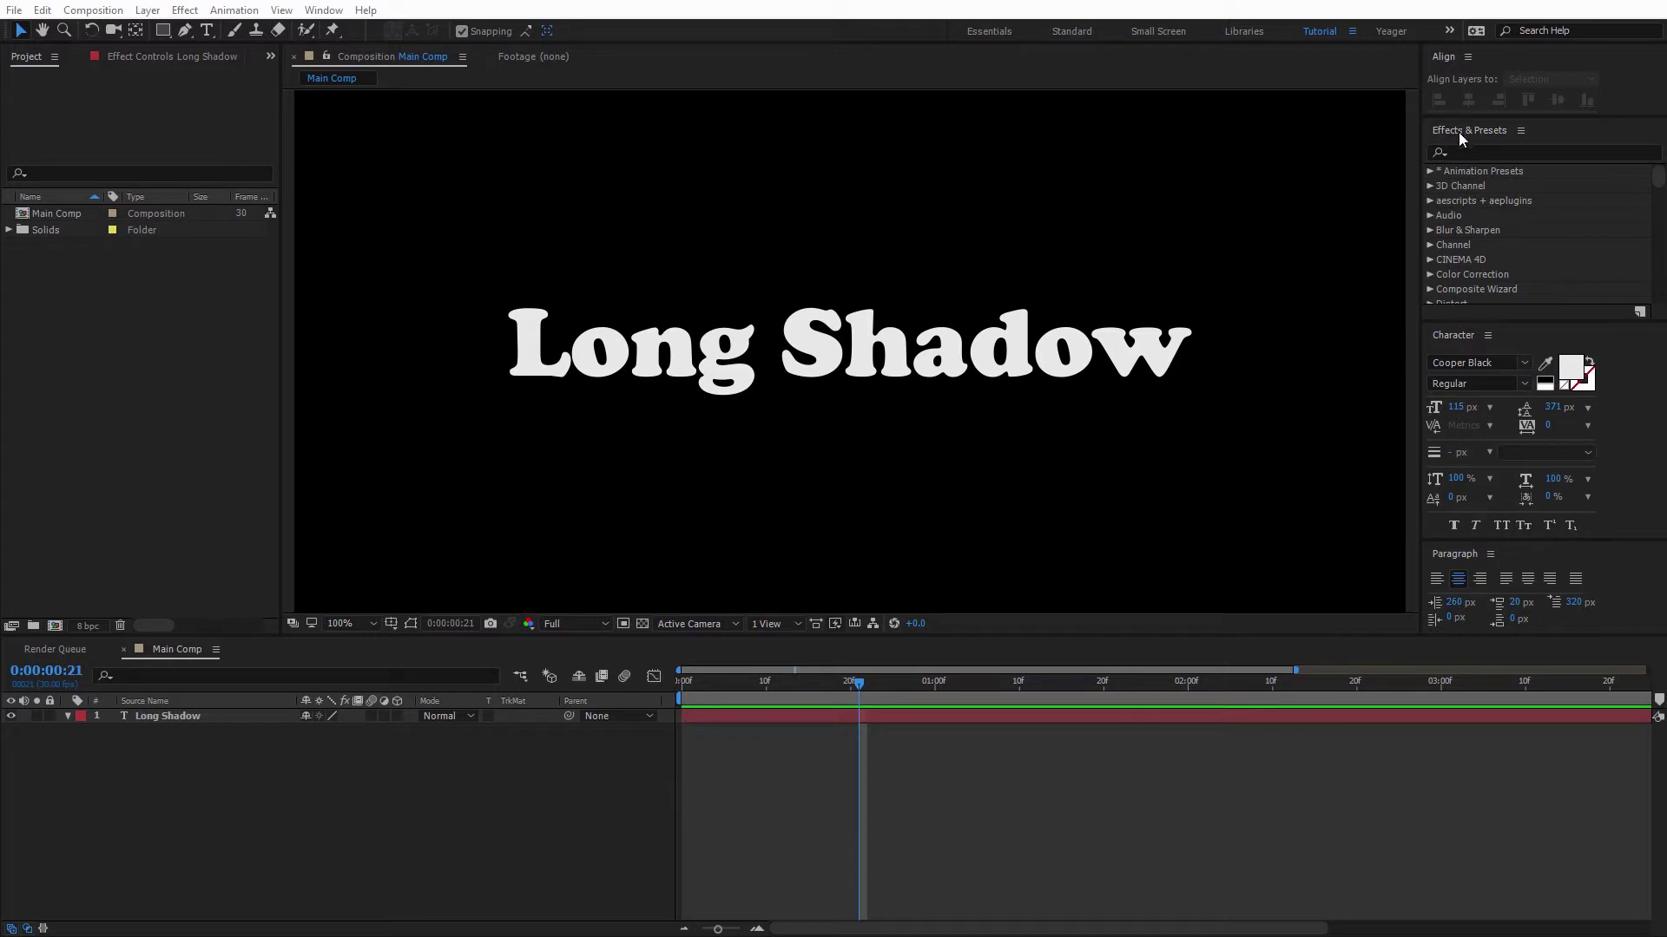
Show both Long_Shadow_Two presets under Animation Presets > User Presets, then select the Long Shadow text layer.
{"action": "left_click", "coordinate": [1429, 171]}
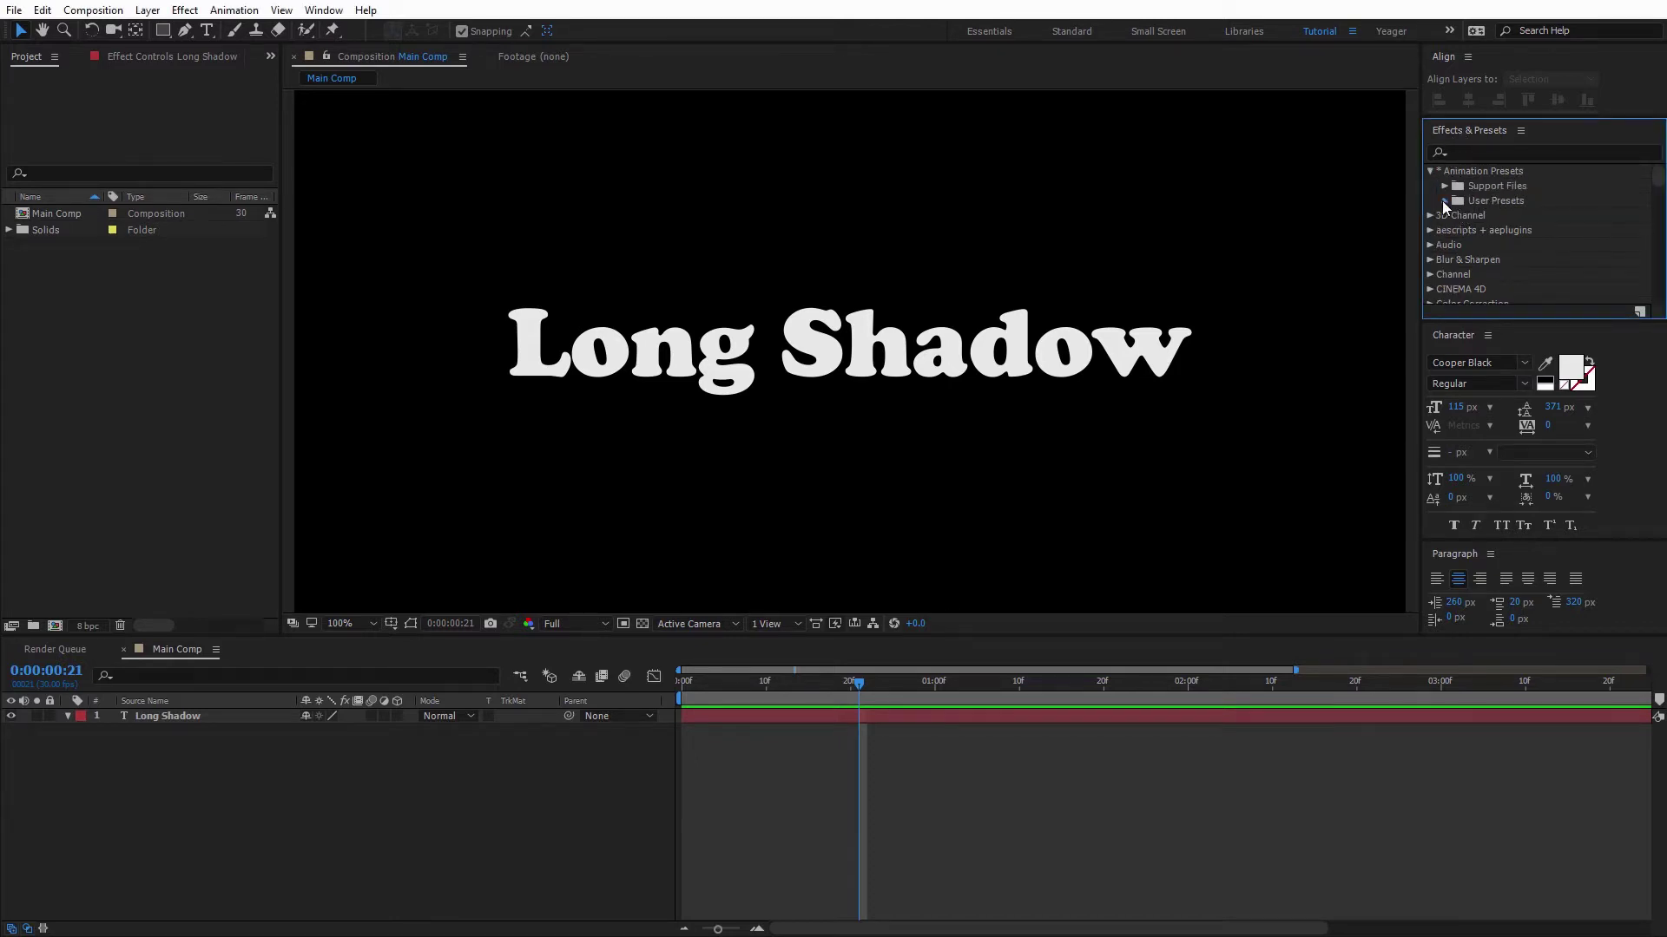
{"action": "left_click", "coordinate": [1443, 201]}
{"action": "left_click", "coordinate": [1488, 238]}
{"action": "left_click", "coordinate": [1491, 250]}
{"action": "left_click", "coordinate": [1498, 241]}
{"action": "left_click", "coordinate": [1497, 253]}
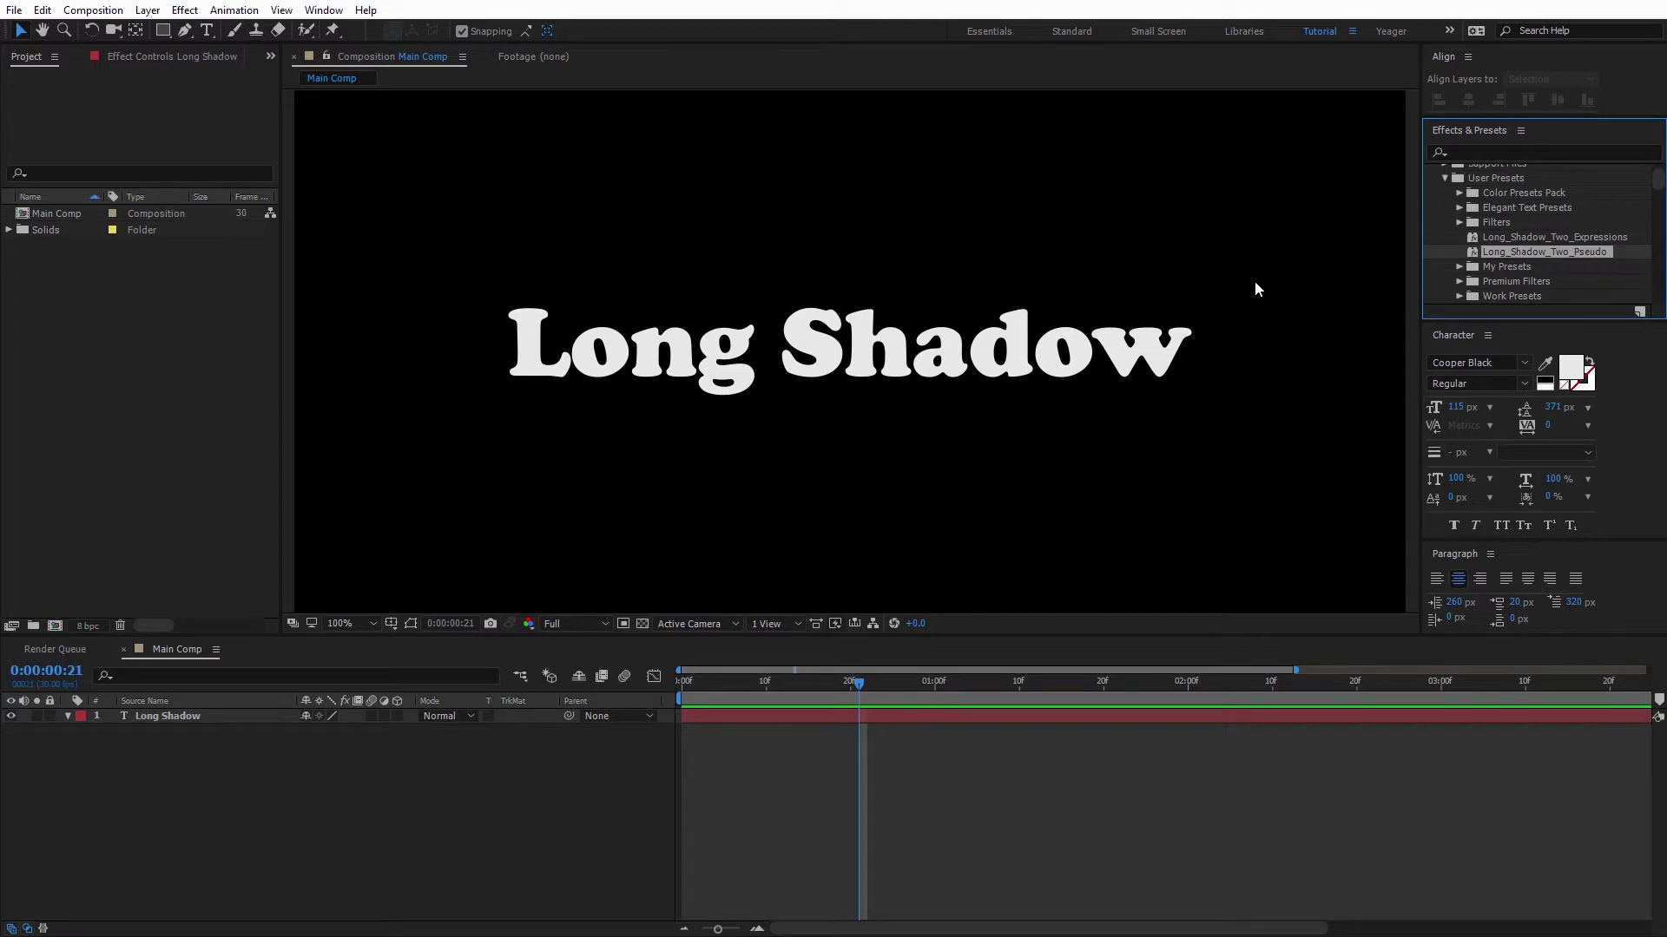
{"action": "left_click", "coordinate": [578, 369]}
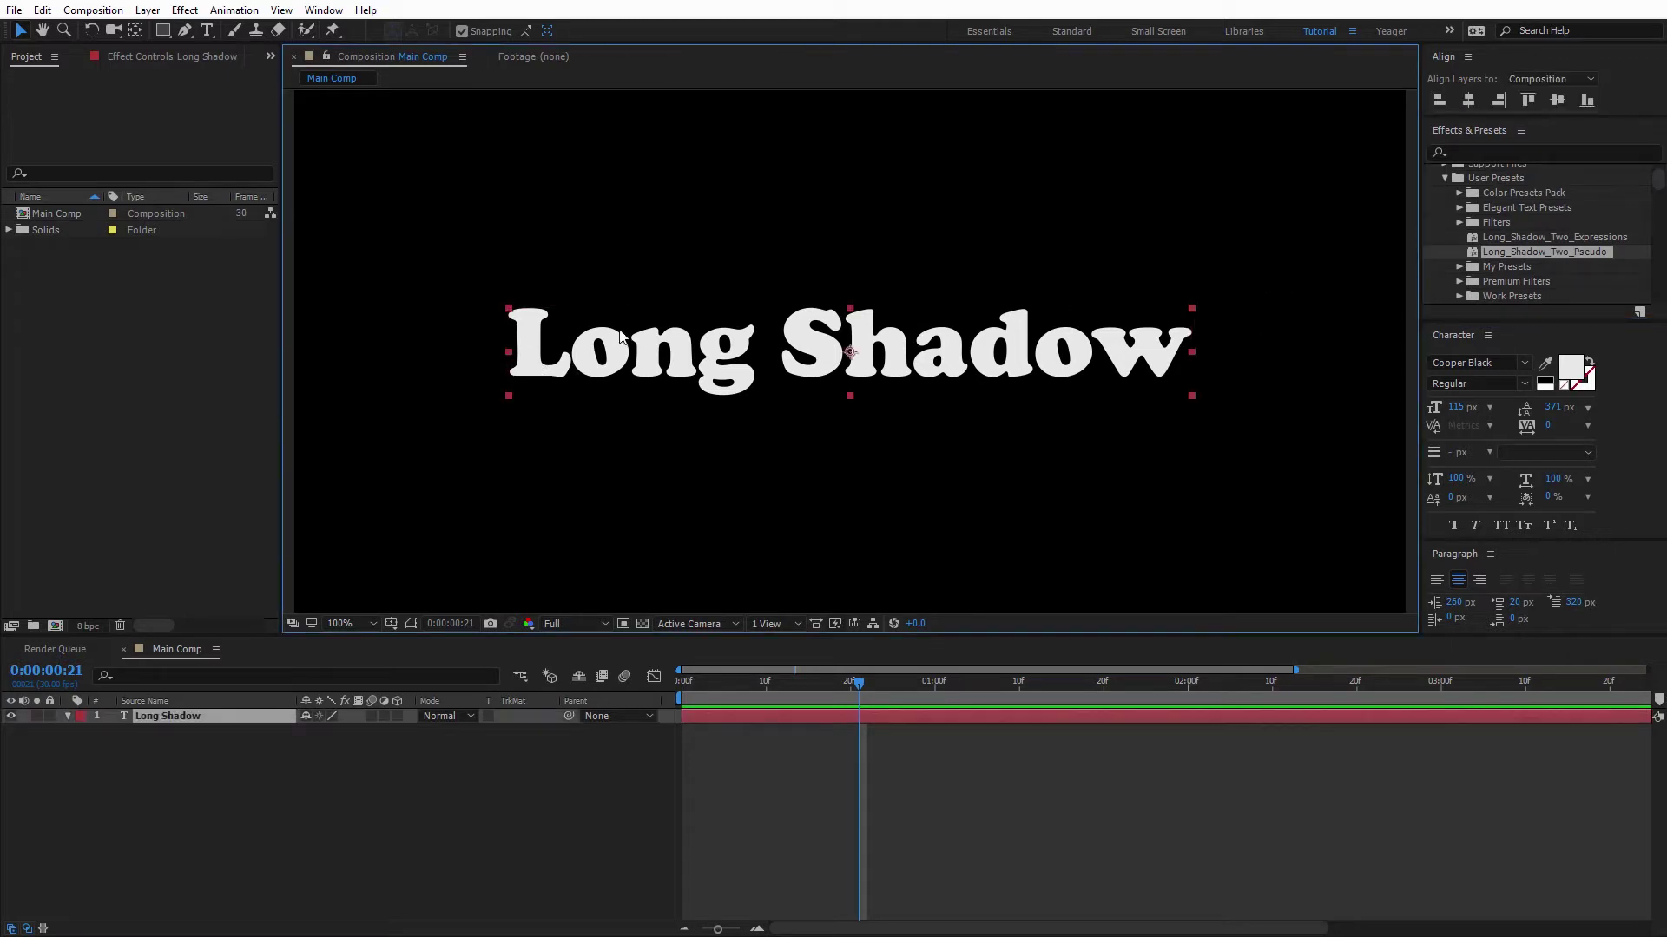
{"action": "key", "text": "."}
Pre-compose the Long Shadow text layer into a new composition named 'Text'.
{"action": "left_click", "coordinate": [214, 710]}
{"action": "left_click", "coordinate": [147, 9]}
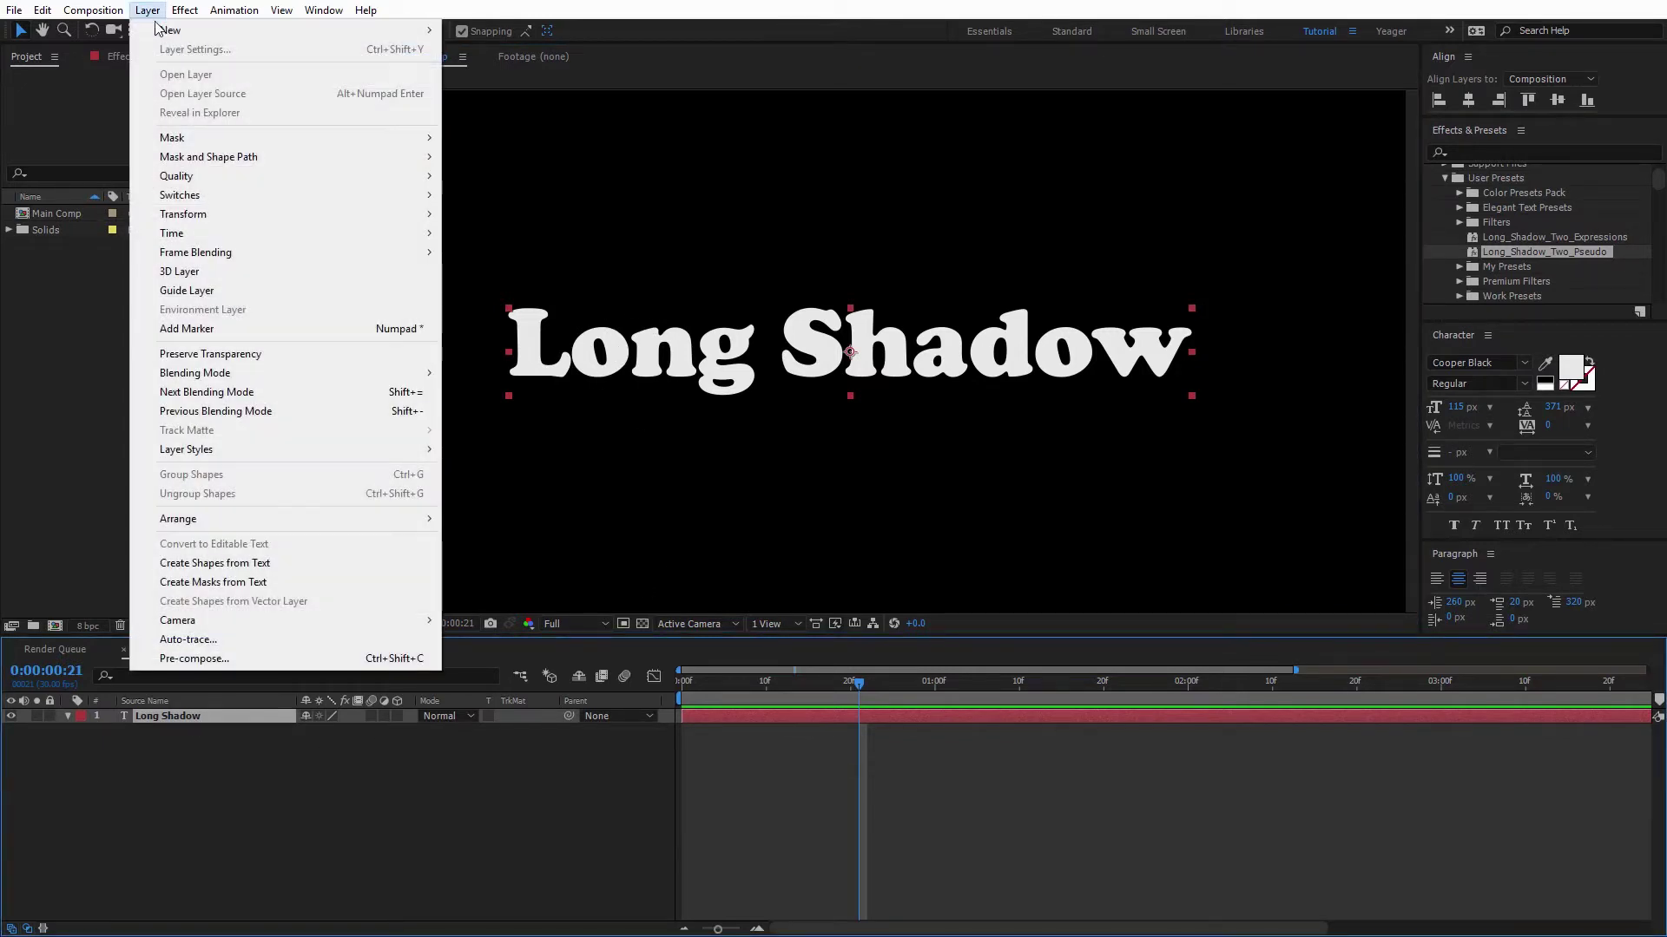
{"action": "left_click", "coordinate": [211, 661]}
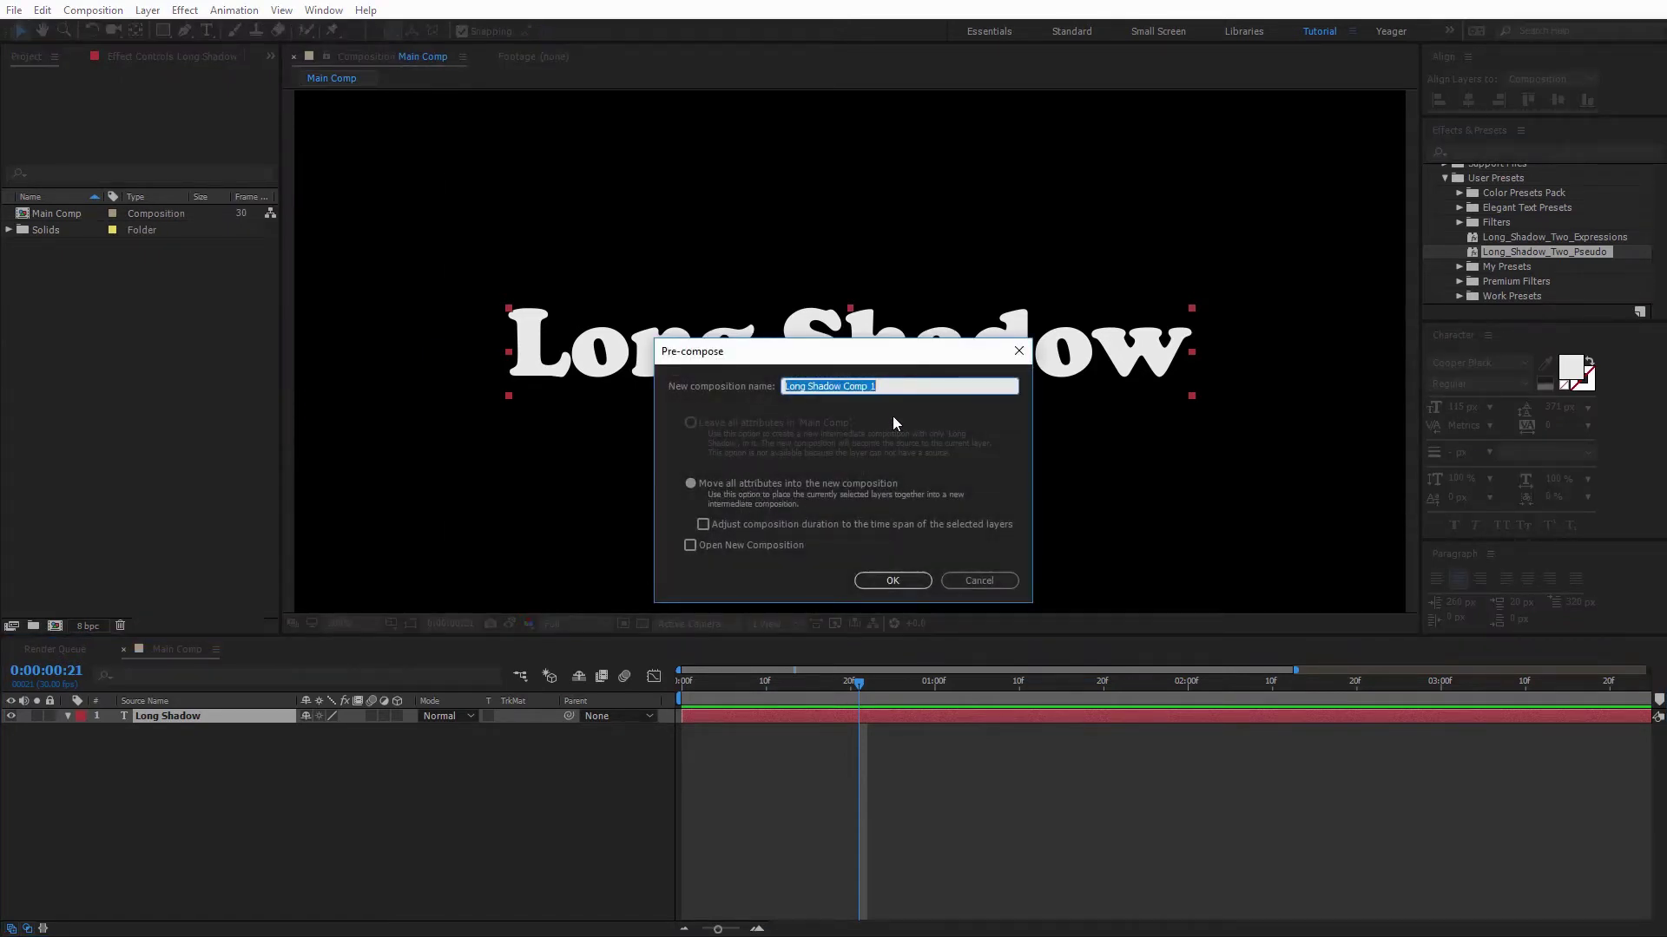
{"action": "type", "text": "Text"}
Confirm the Text precomp and apply the Long_Shadow_Two_Expressions preset to it.
{"action": "left_click", "coordinate": [894, 580]}
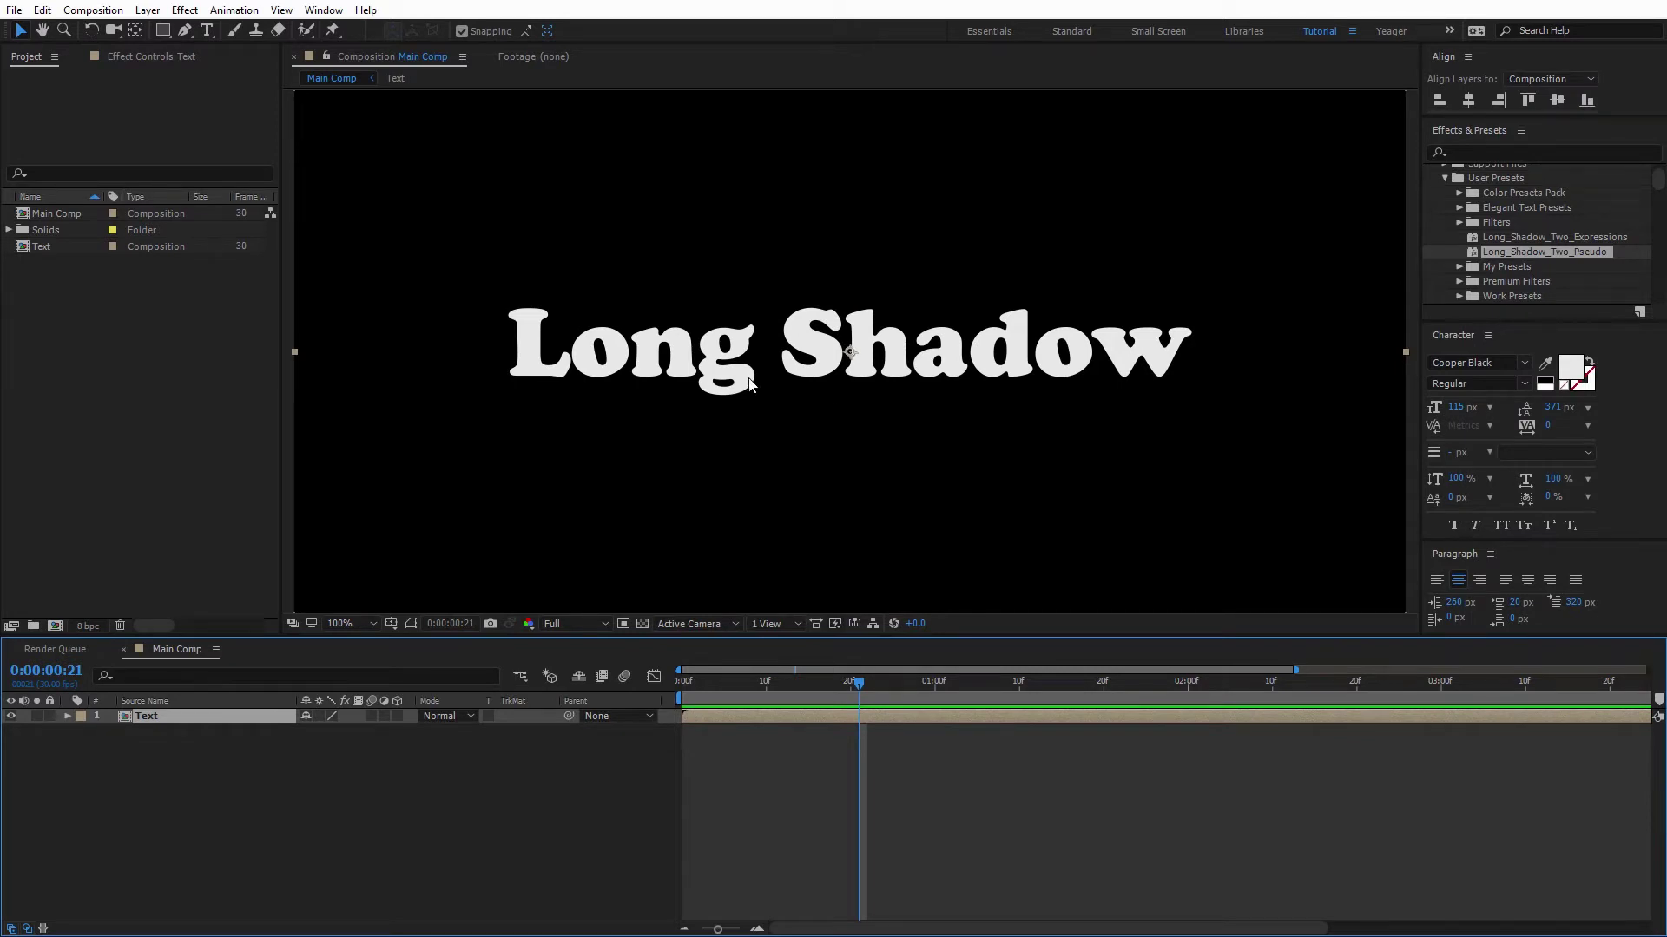
{"action": "left_click", "coordinate": [1531, 238]}
{"action": "left_click", "coordinate": [1532, 252]}
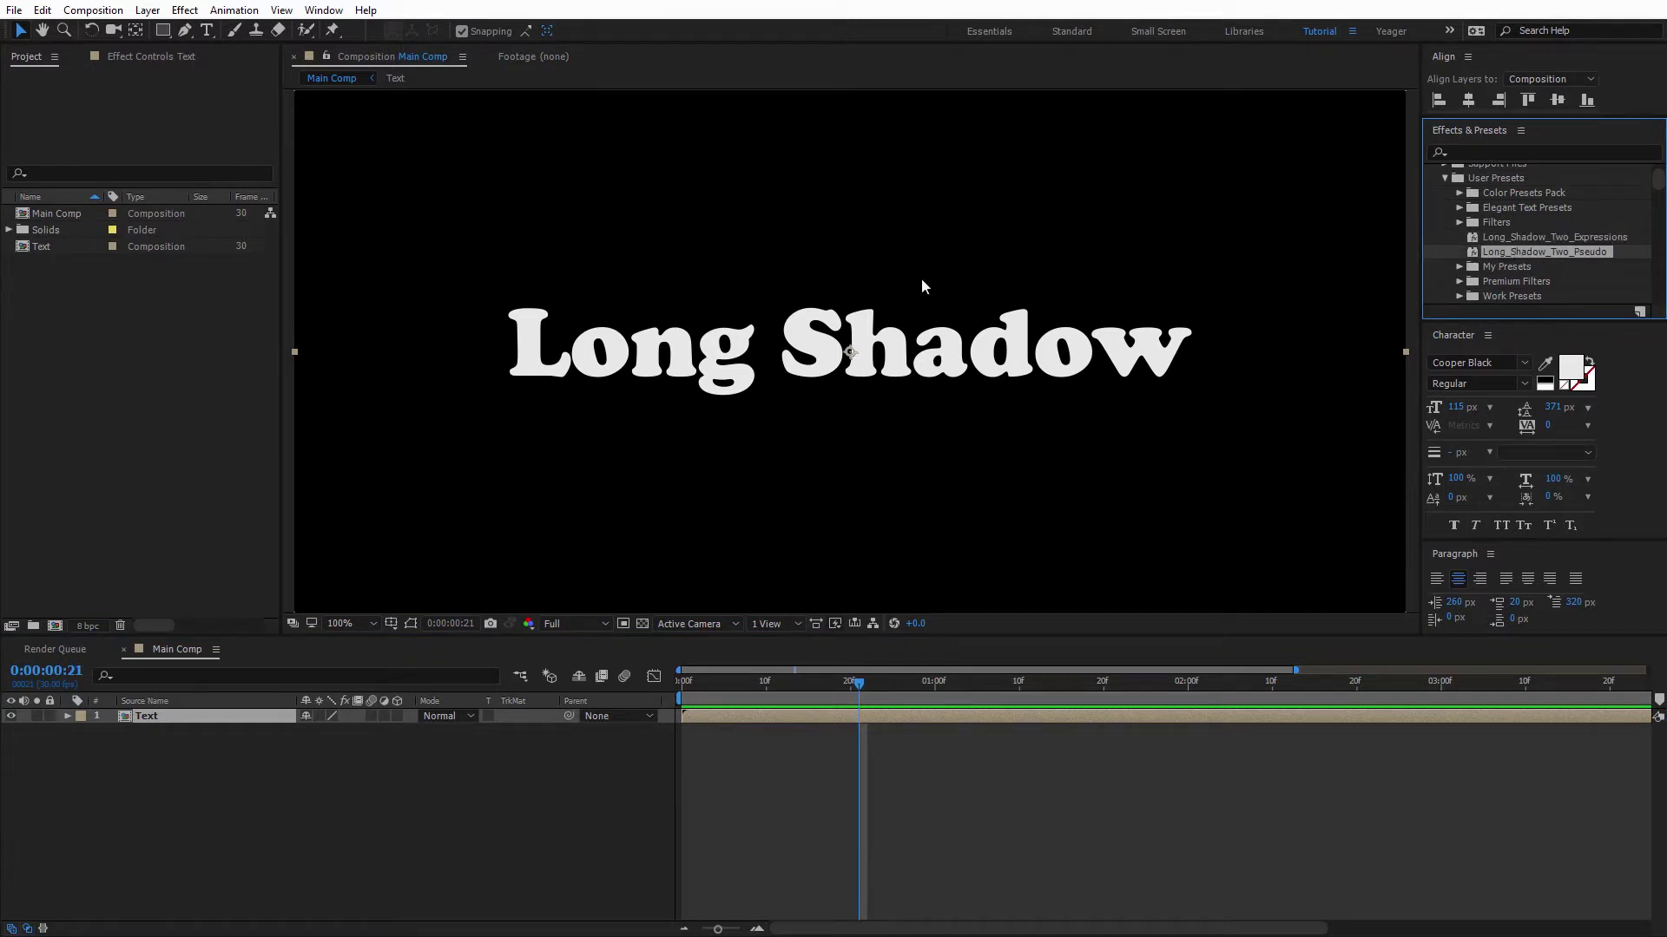
{"action": "left_click", "coordinate": [180, 59]}
{"action": "left_click", "coordinate": [1525, 238]}
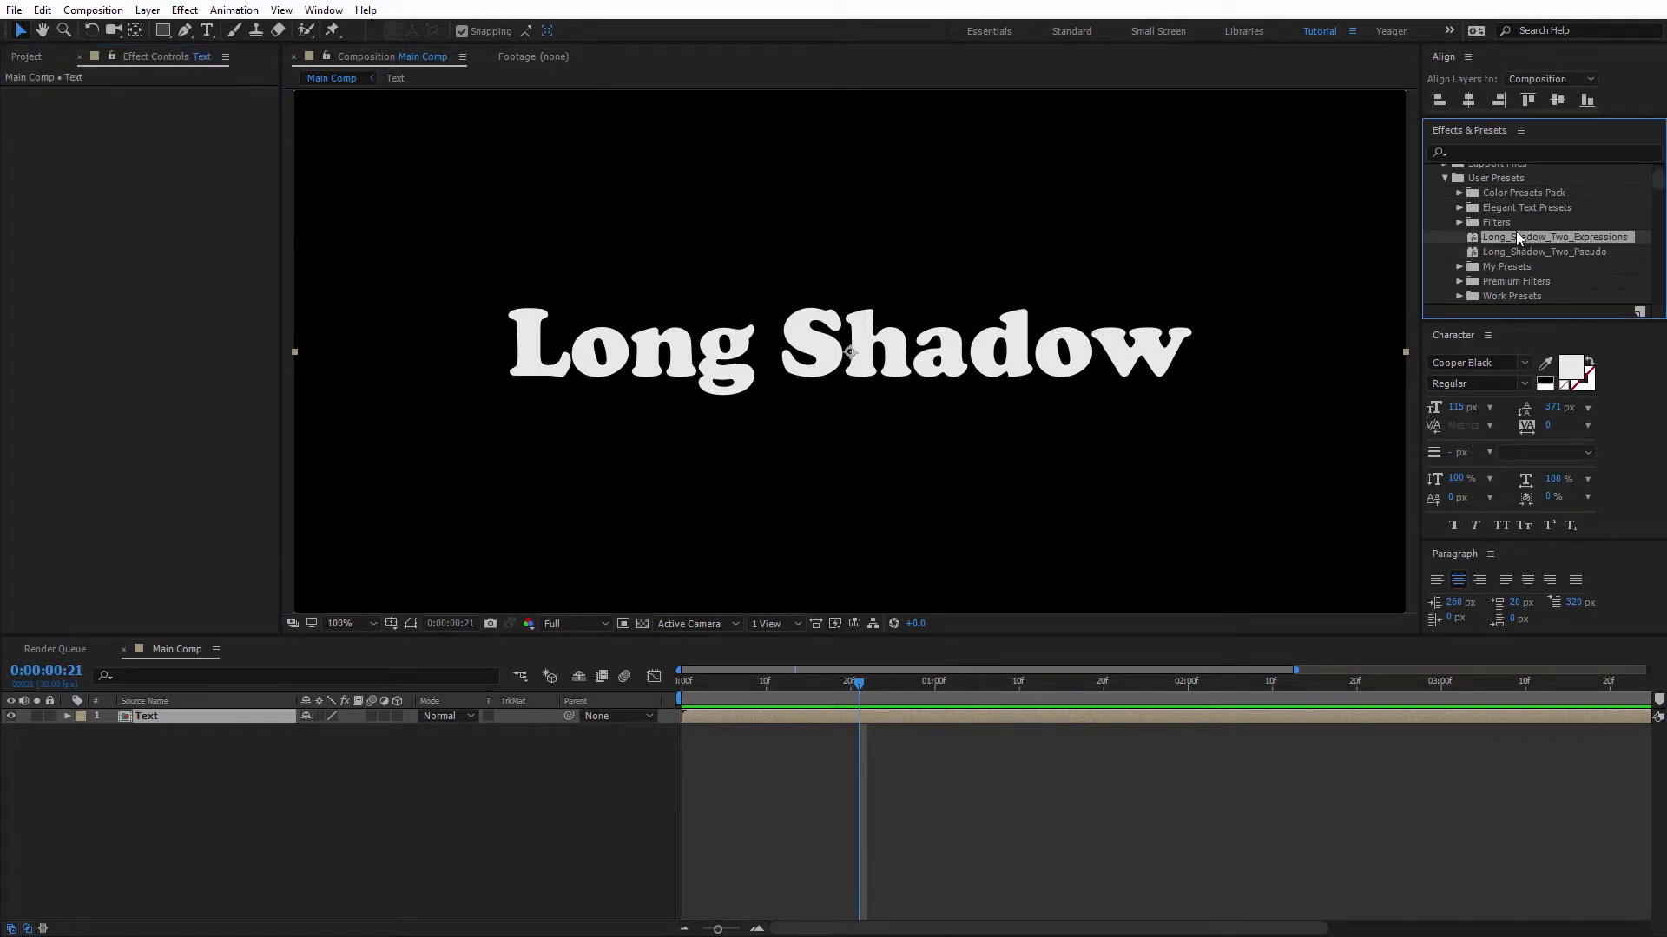
{"action": "left_click_drag", "start_coordinate": [1512, 236], "coordinate": [850, 377]}
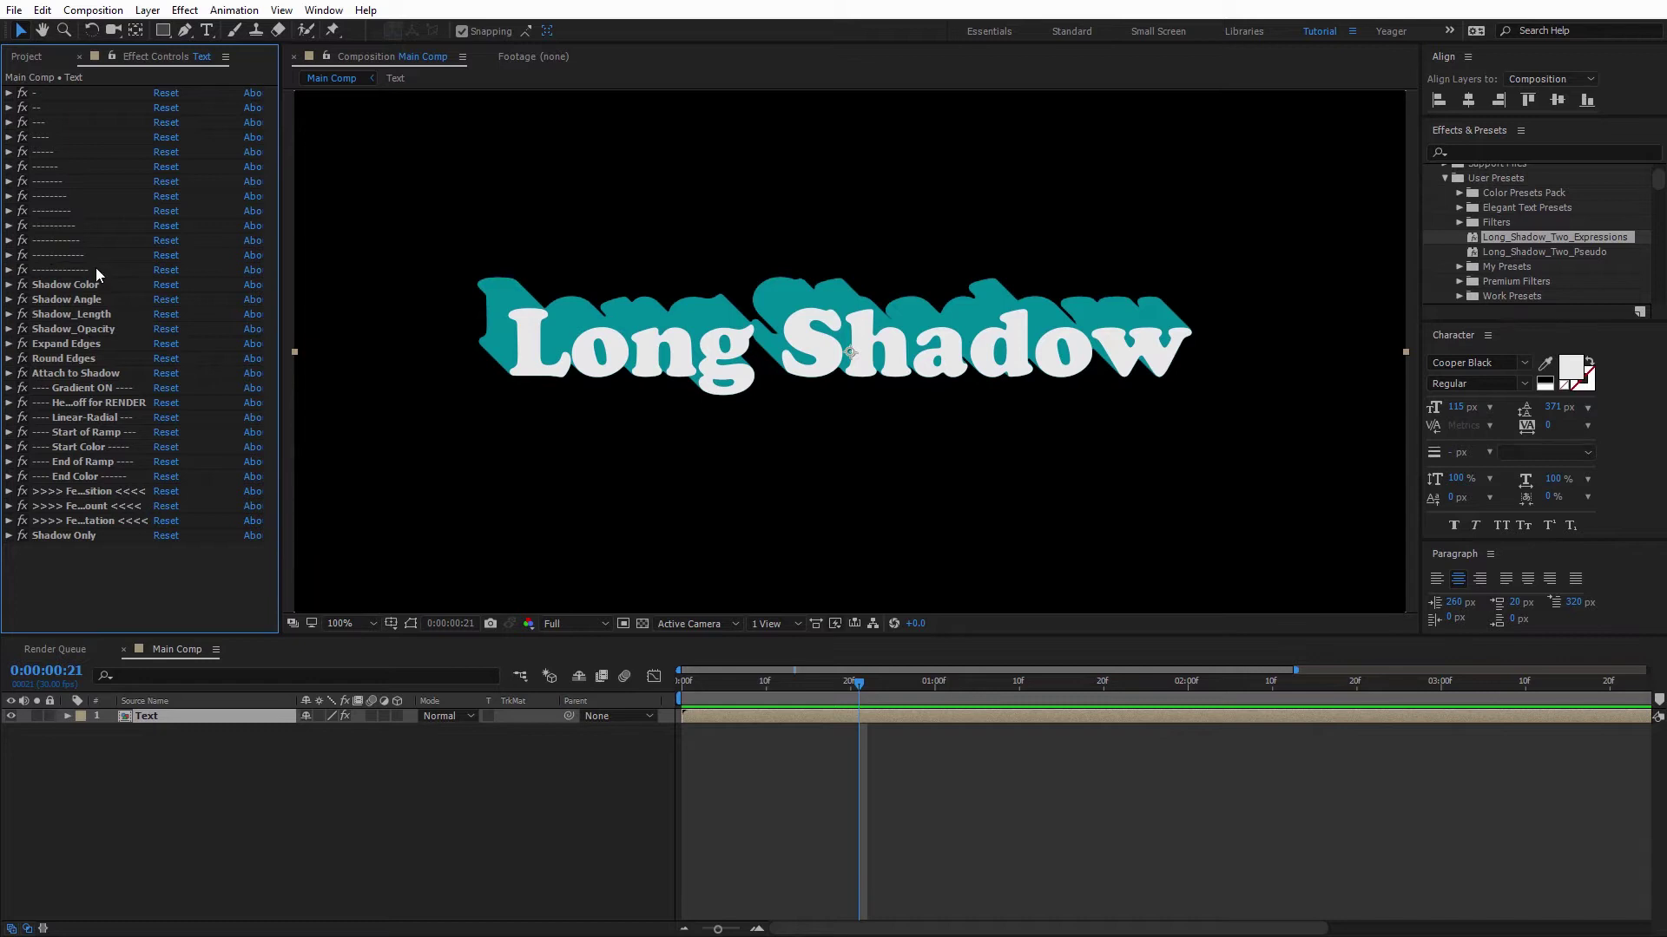
Inspect the Shadow Color, Shadow Angle and Shadow_Length settings, then delete all the preset's effects.
{"action": "left_click", "coordinate": [9, 285]}
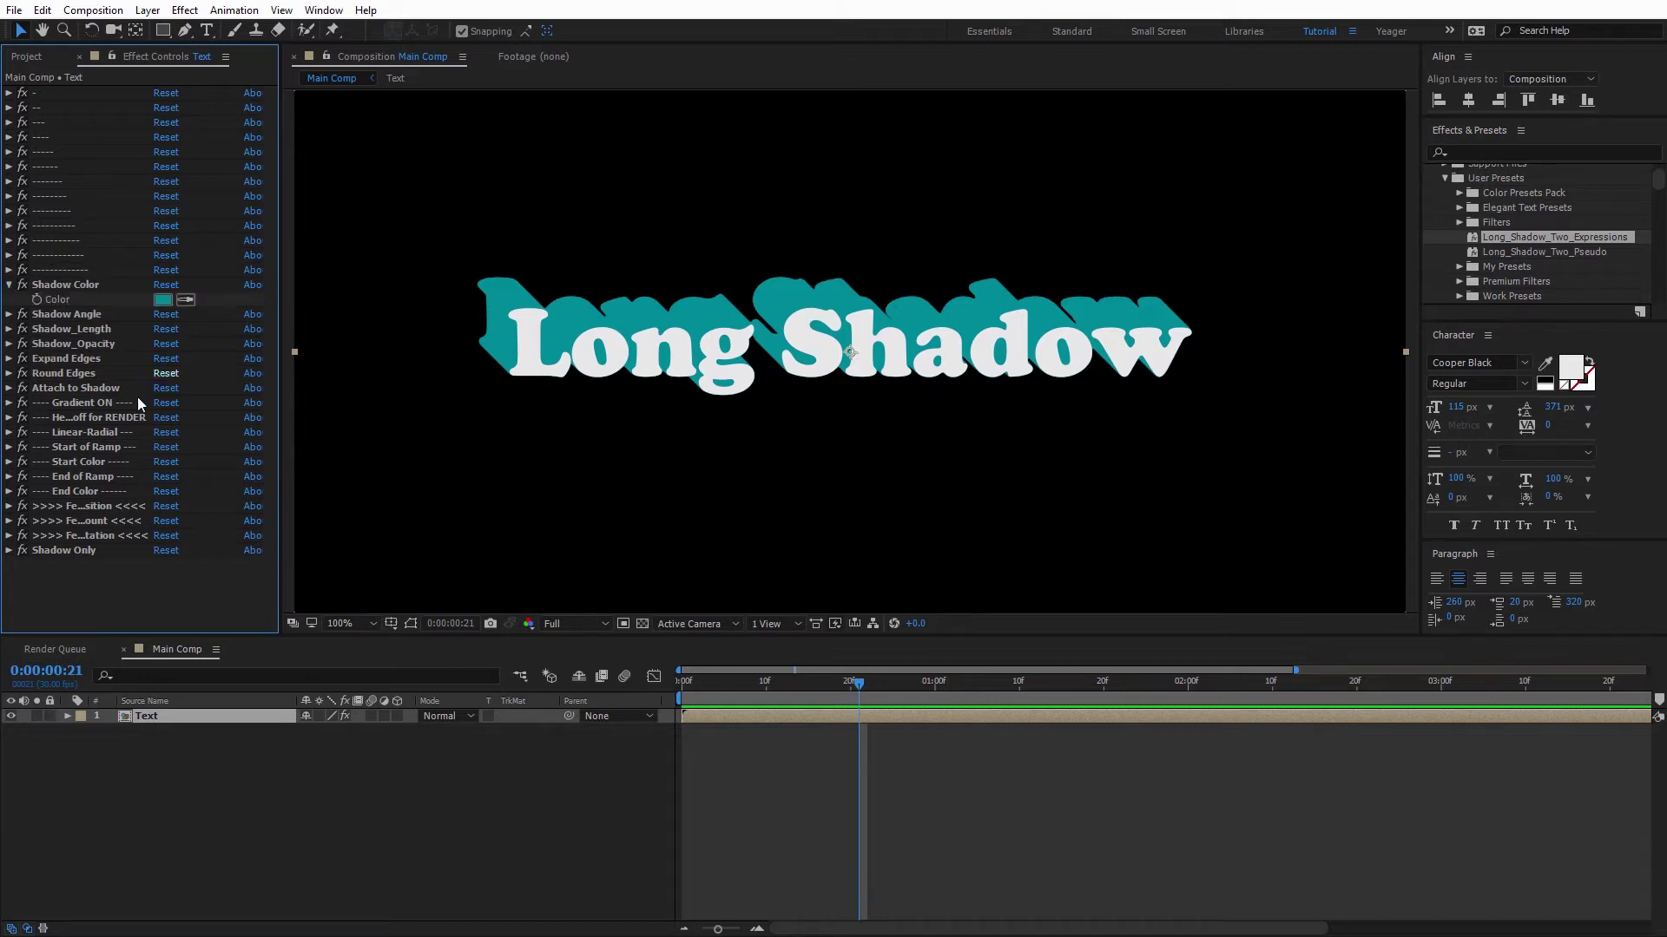
{"action": "left_click", "coordinate": [10, 314]}
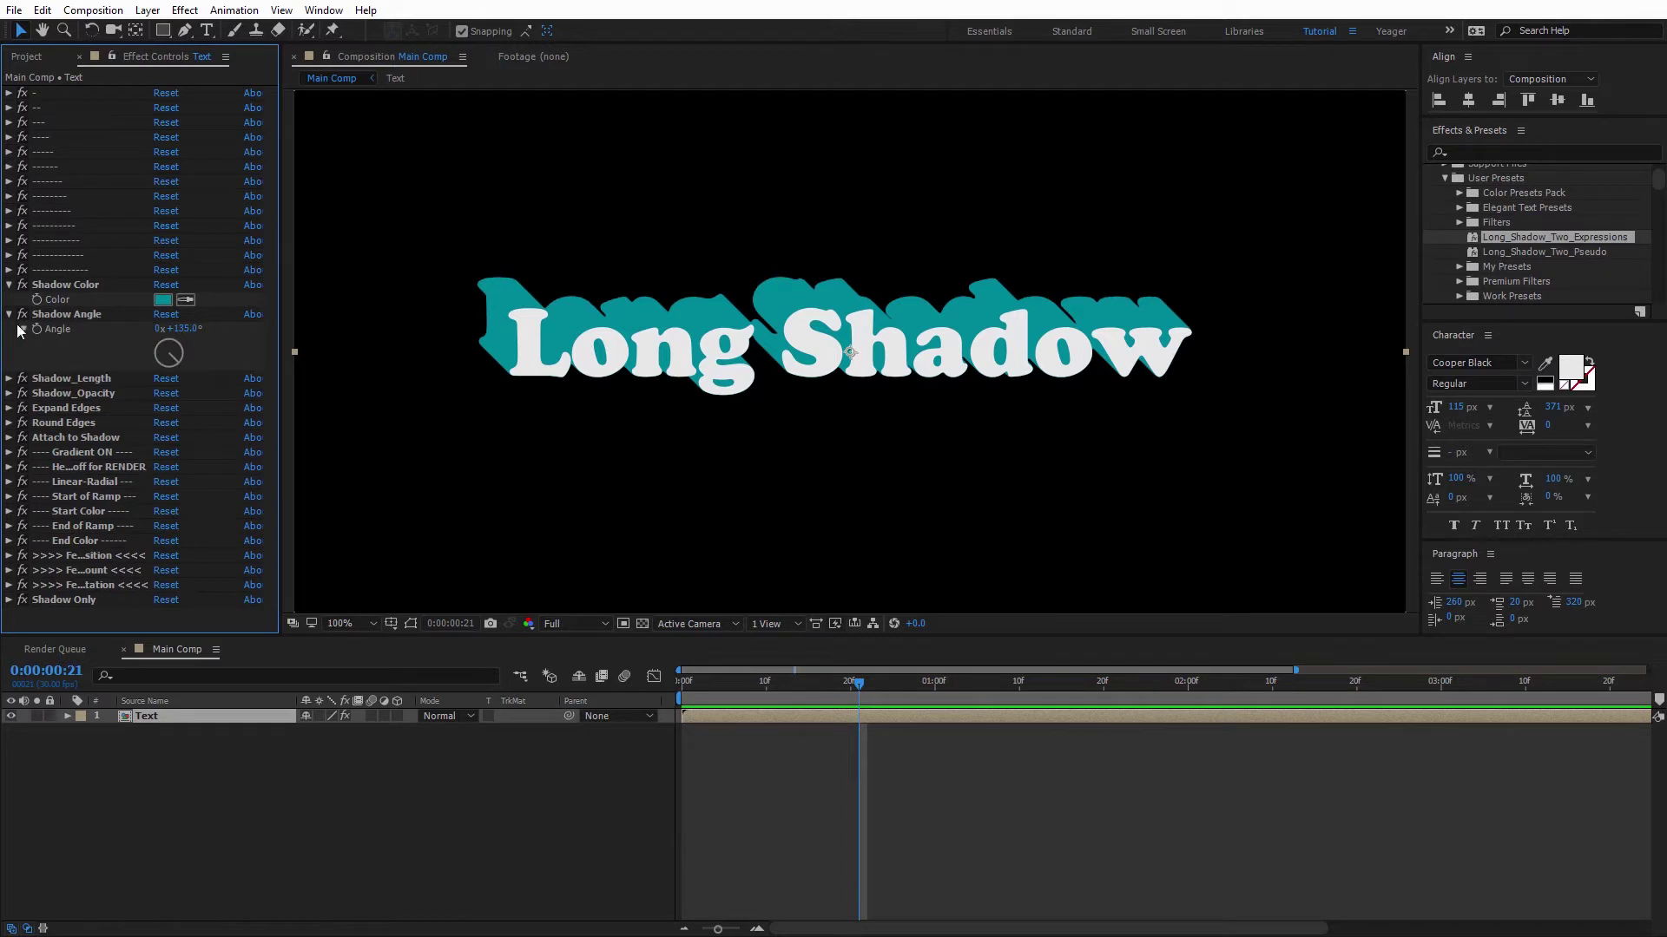
{"action": "left_click", "coordinate": [10, 380]}
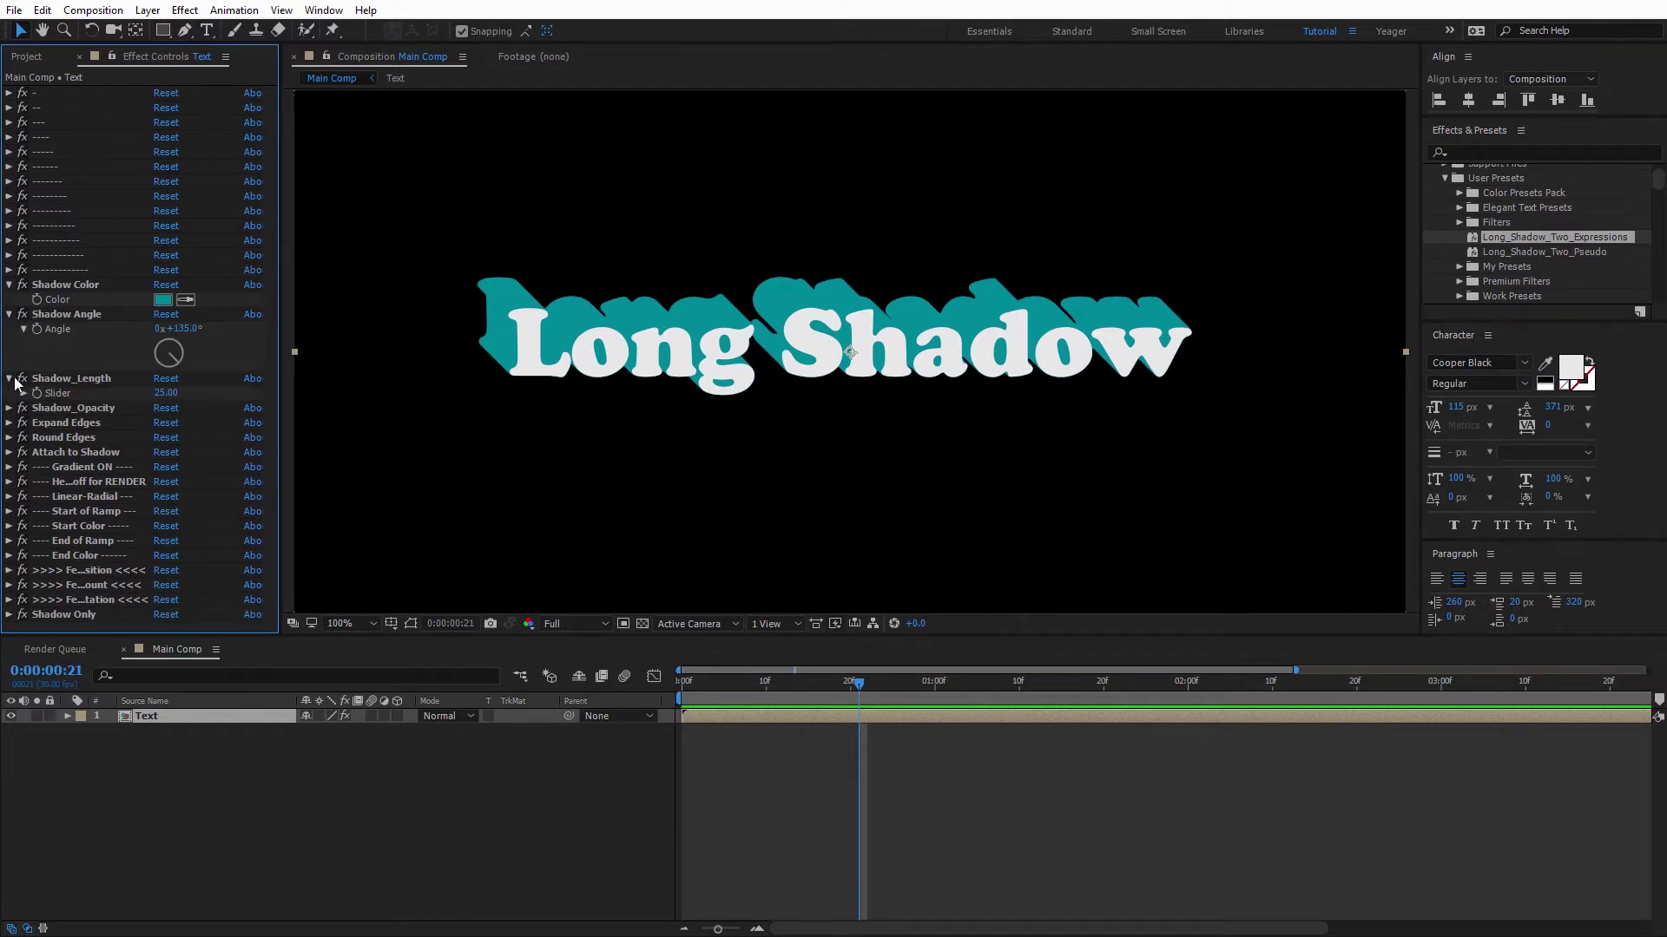
{"action": "left_click", "coordinate": [9, 379]}
{"action": "left_click", "coordinate": [10, 315]}
{"action": "left_click", "coordinate": [9, 285]}
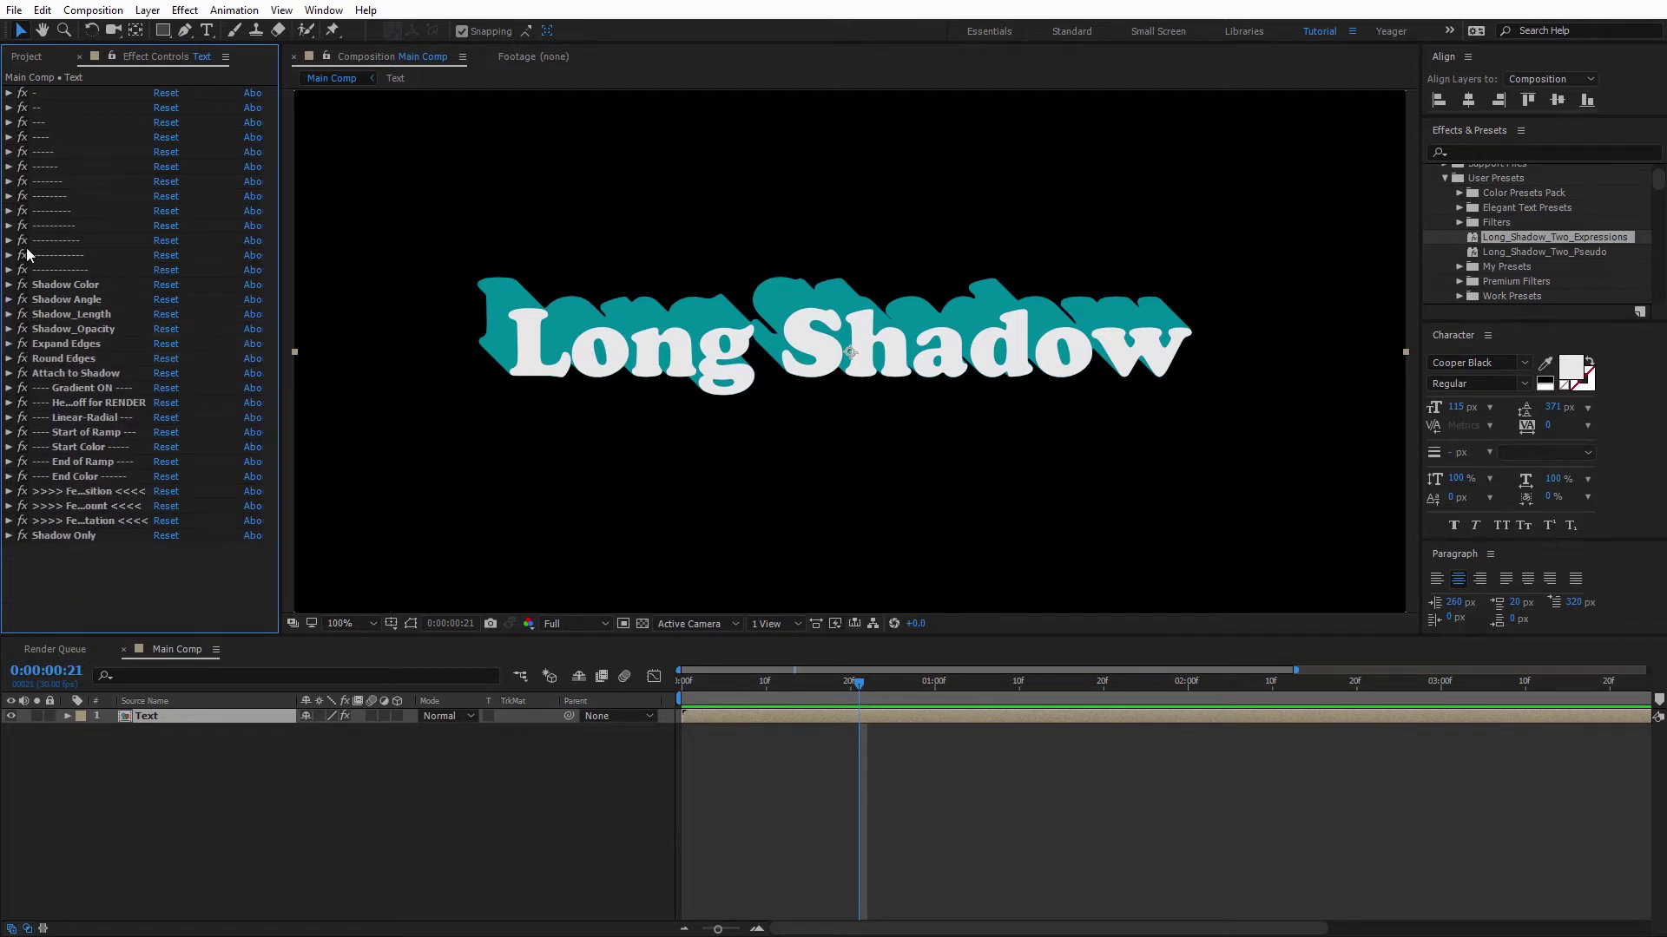
{"action": "left_click", "coordinate": [62, 538]}
{"action": "left_click", "coordinate": [35, 92], "text": "shift"}
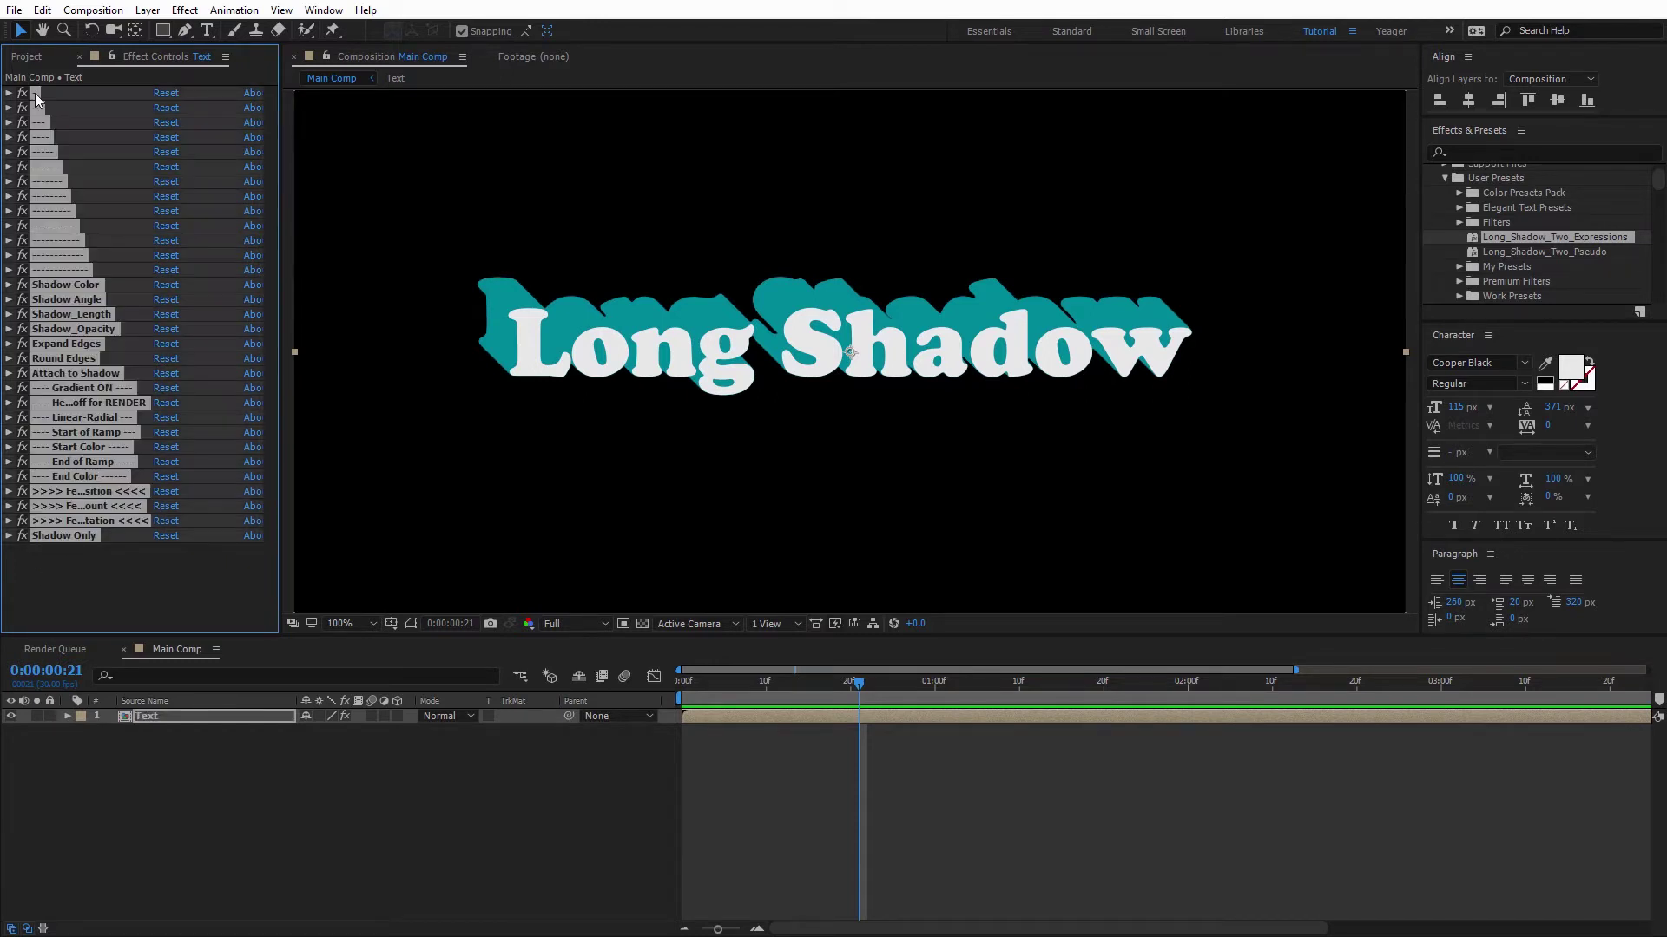
{"action": "key", "text": "Delete"}
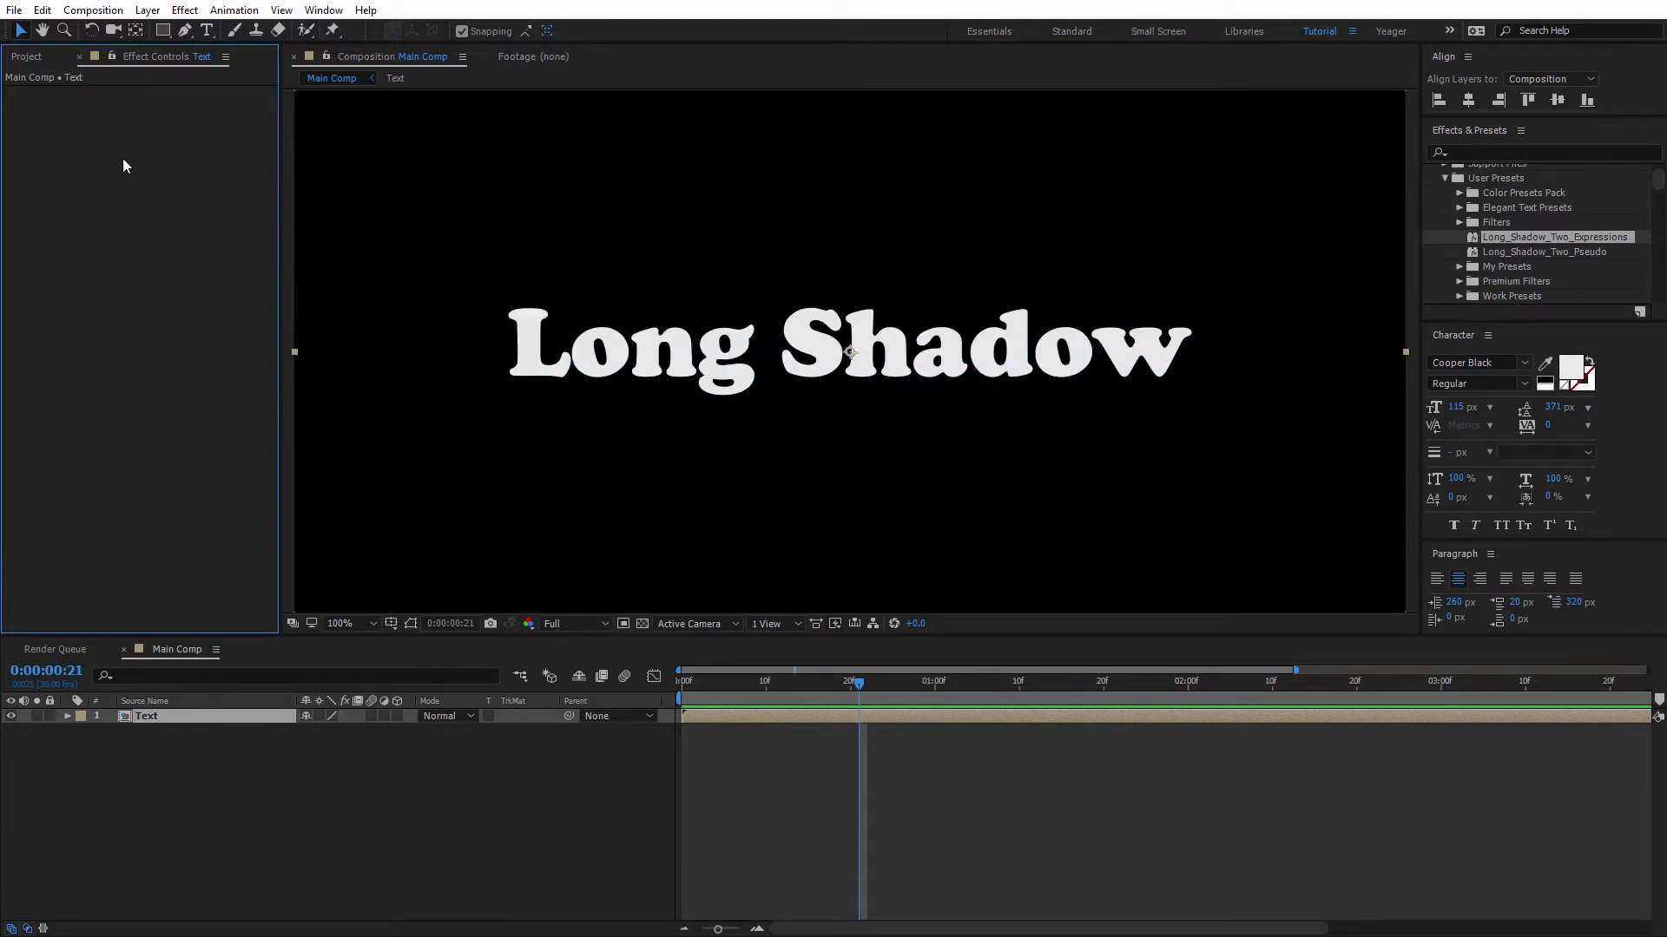
Apply Long_Shadow_Two_Pseudo to the Text layer, accept the missing-effects warning, and collapse the effects.
{"action": "left_click", "coordinate": [1552, 253]}
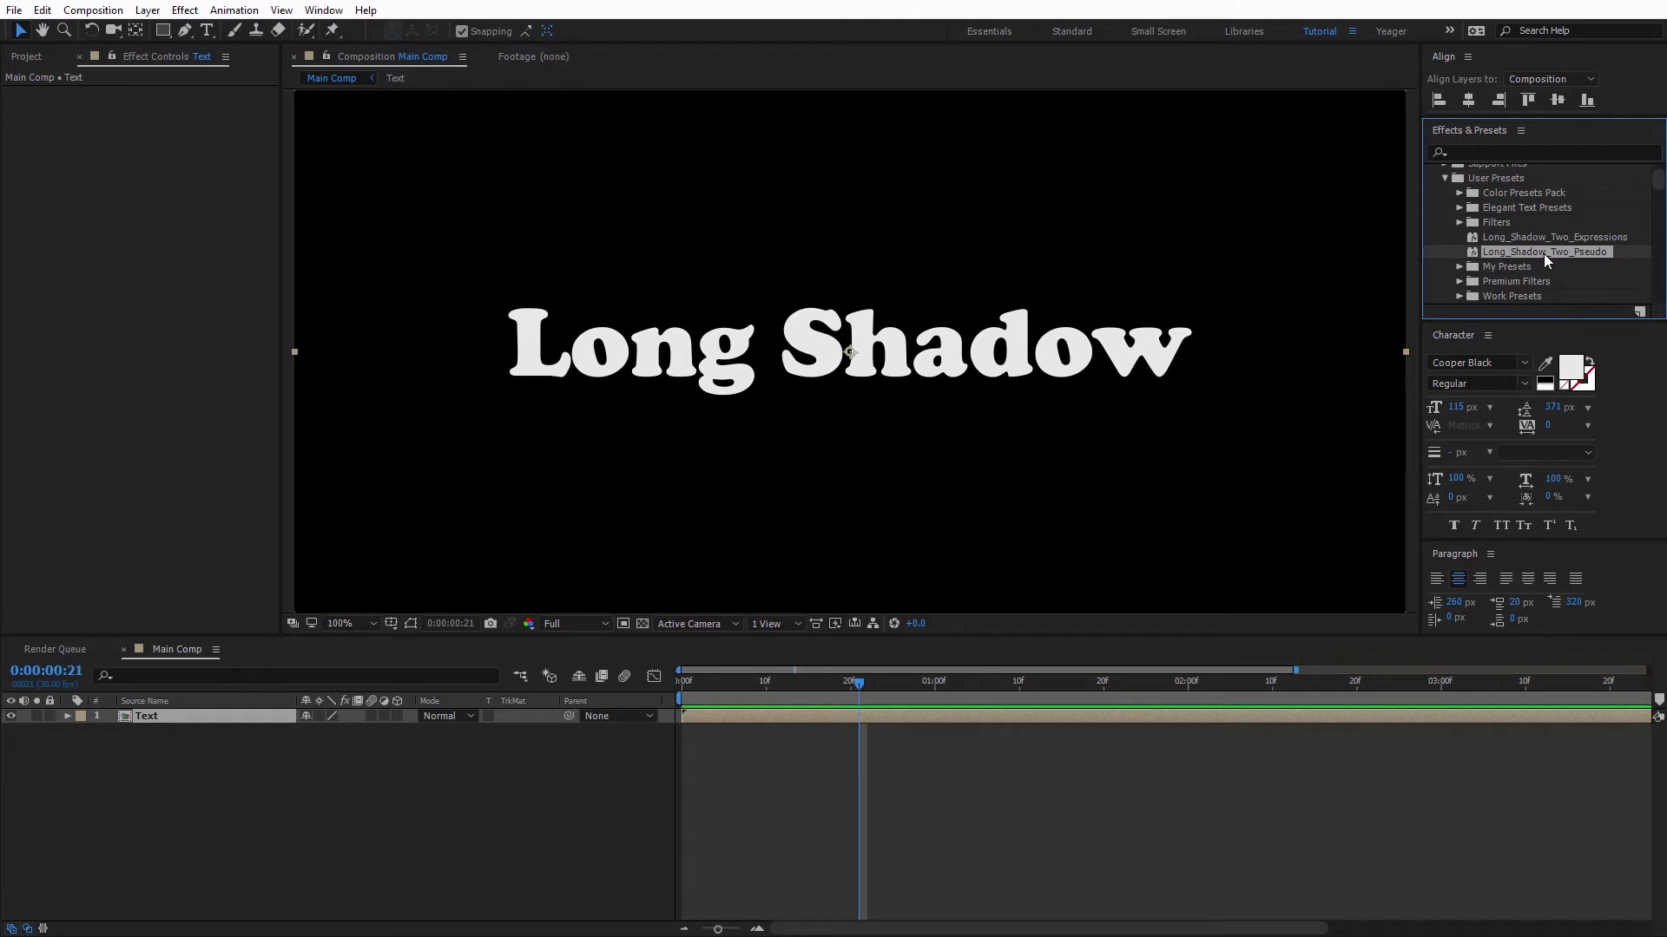
{"action": "left_click_drag", "start_coordinate": [1533, 252], "coordinate": [907, 371]}
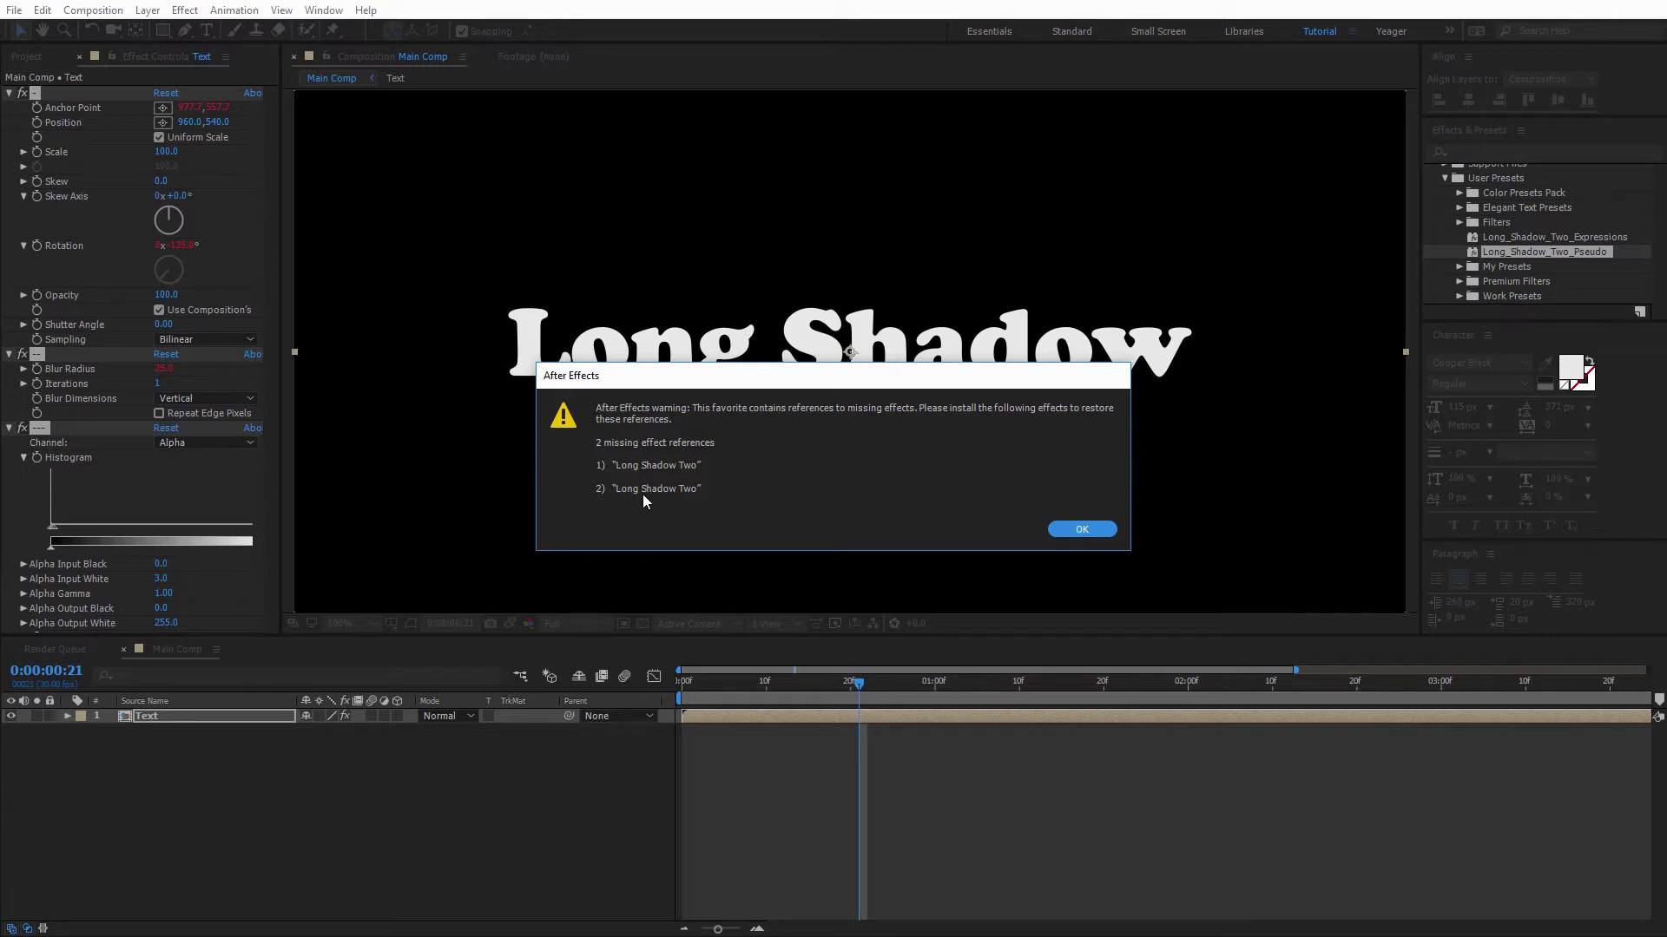
{"action": "left_click", "coordinate": [1083, 530]}
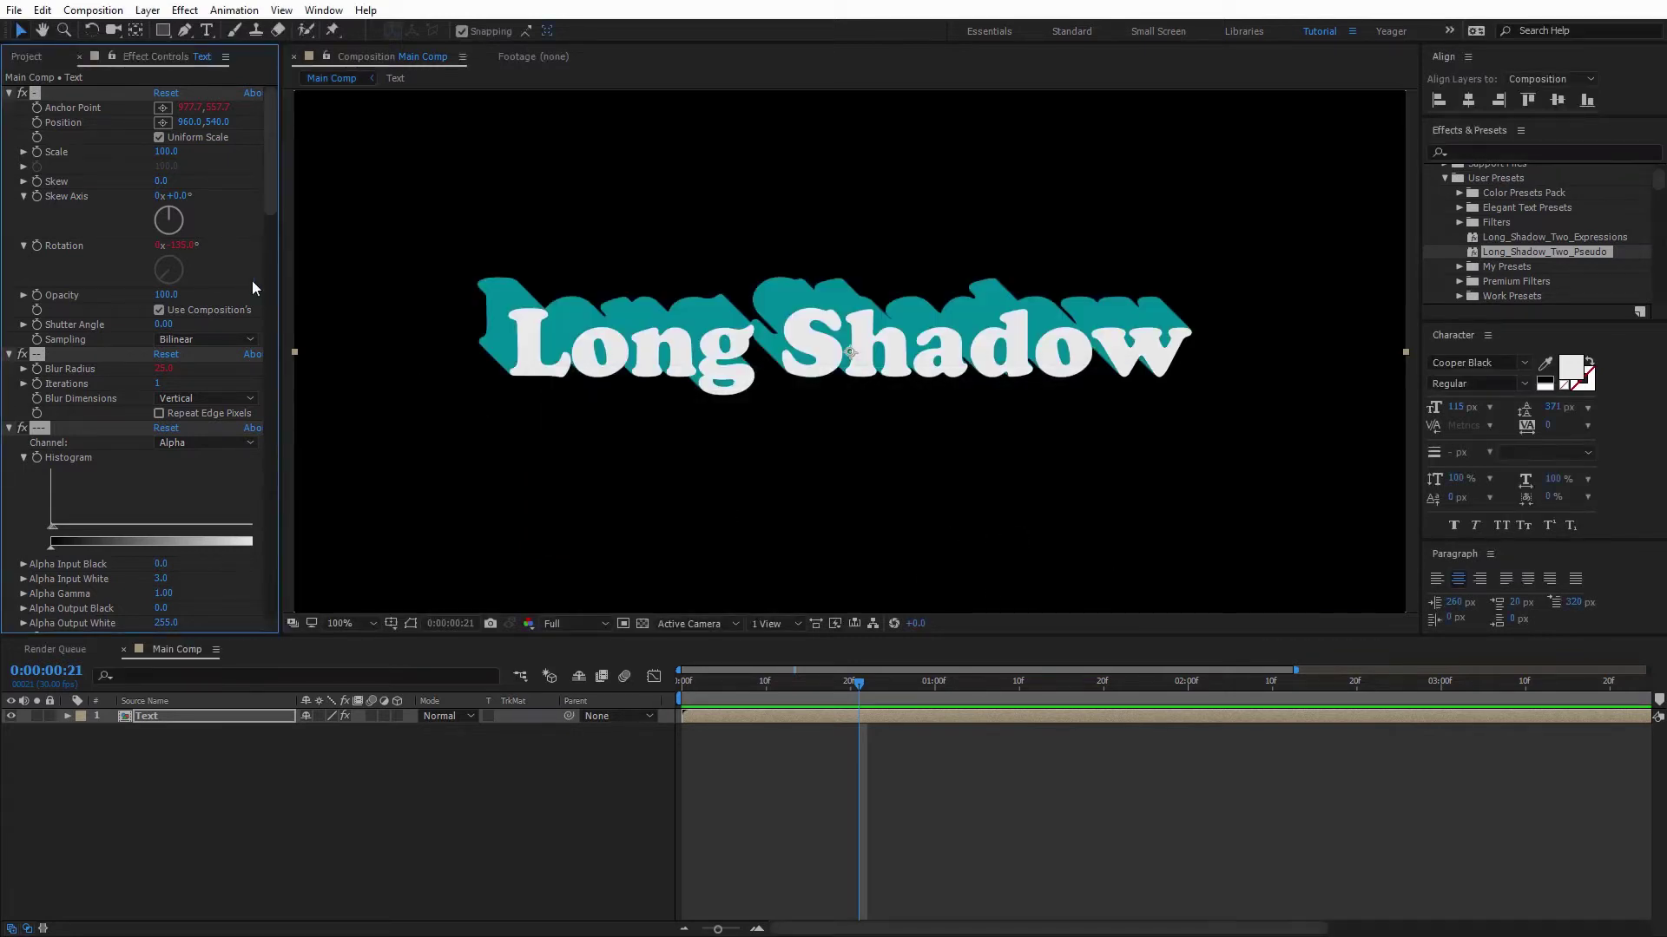
{"action": "left_click", "coordinate": [9, 93], "text": "ctrl"}
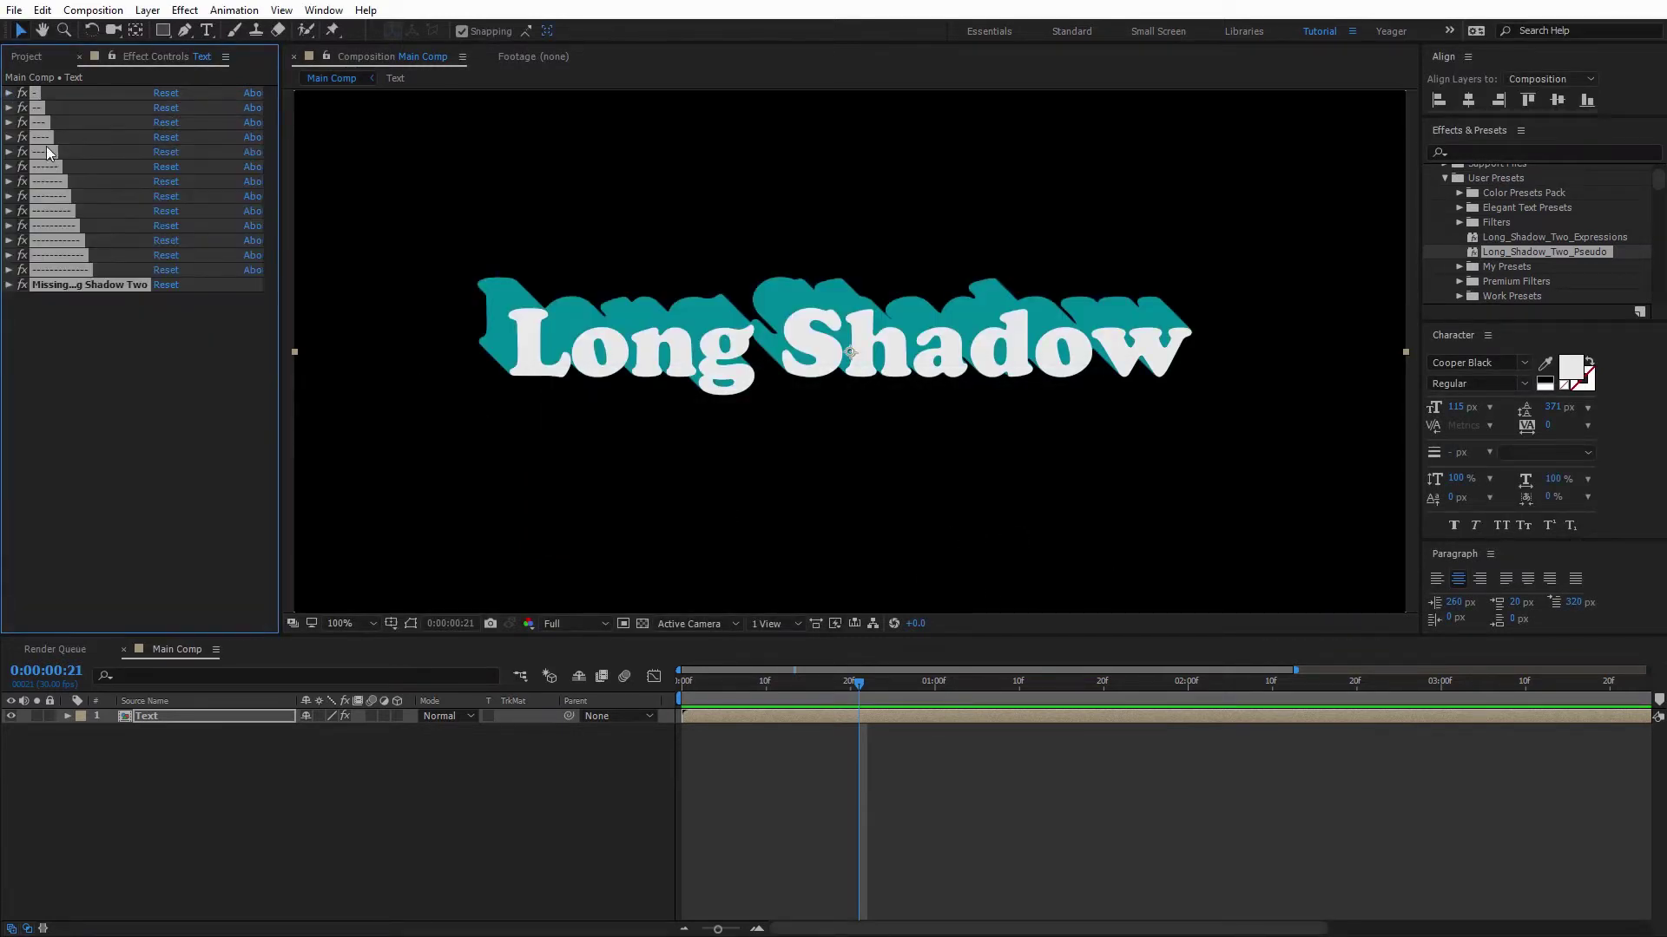
{"action": "left_click", "coordinate": [78, 294]}
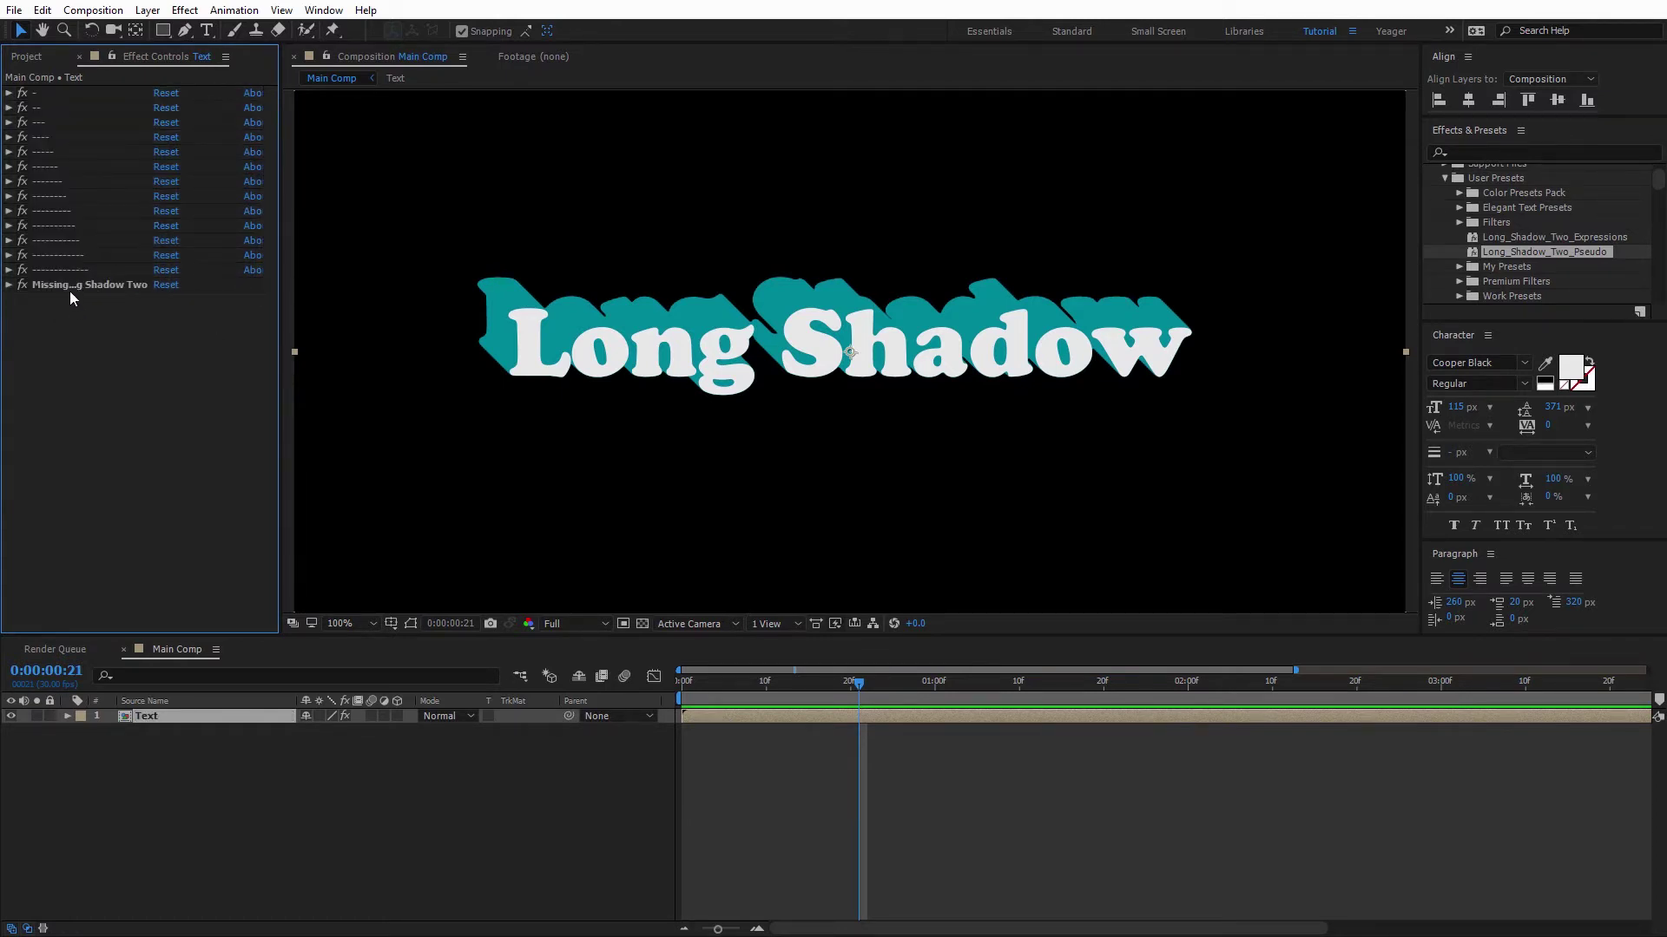
Change the long shadow's colour to teal-blue.
{"action": "left_click", "coordinate": [9, 286]}
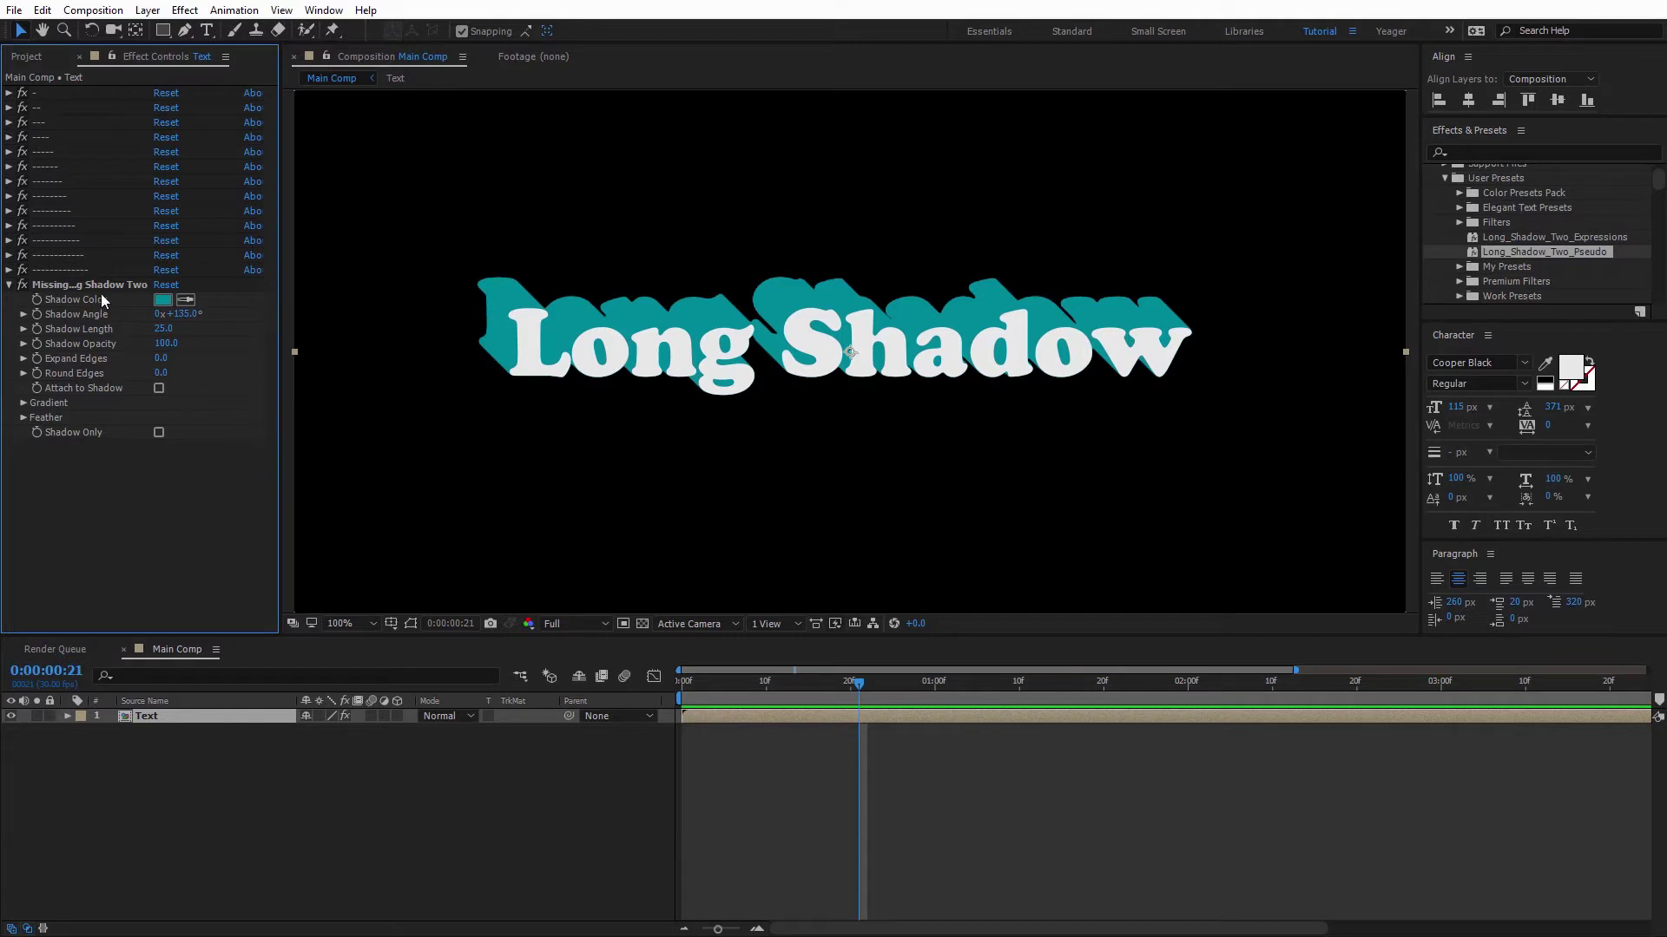
{"action": "left_click", "coordinate": [164, 301]}
{"action": "left_click_drag", "start_coordinate": [1292, 238], "coordinate": [782, 446]}
{"action": "left_click_drag", "start_coordinate": [840, 521], "coordinate": [858, 590]}
{"action": "left_click", "coordinate": [983, 482]}
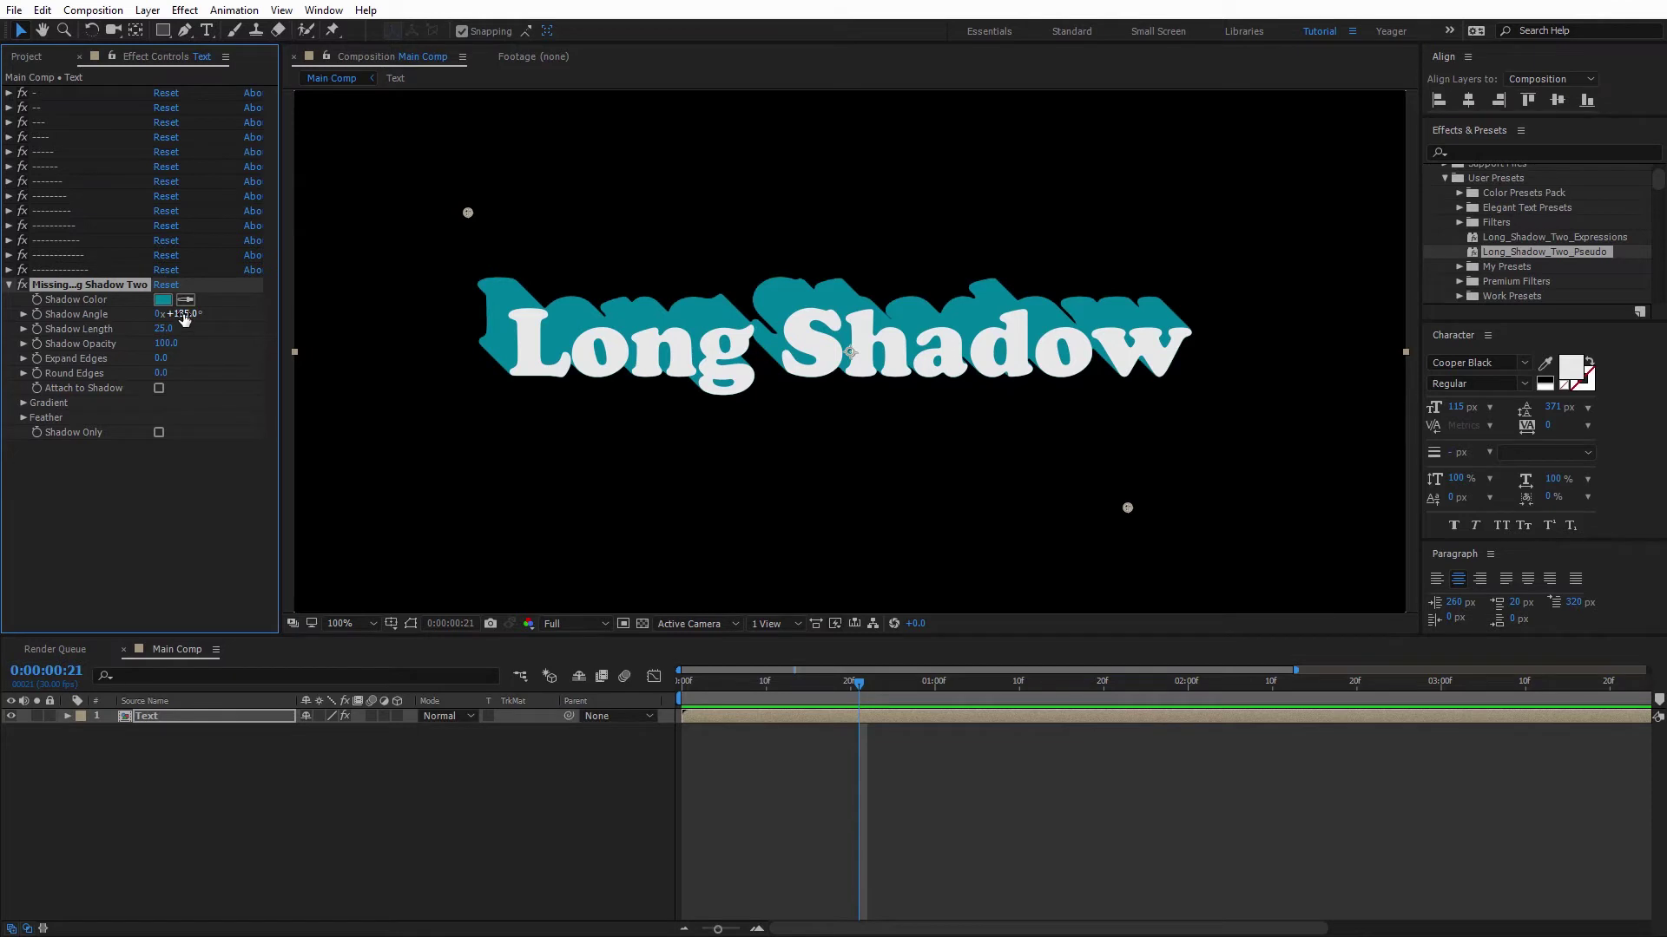
Rotate the Shadow Angle round to 1x+33° so the shadow falls below-left.
{"action": "left_click_drag", "start_coordinate": [182, 314], "coordinate": [432, 364]}
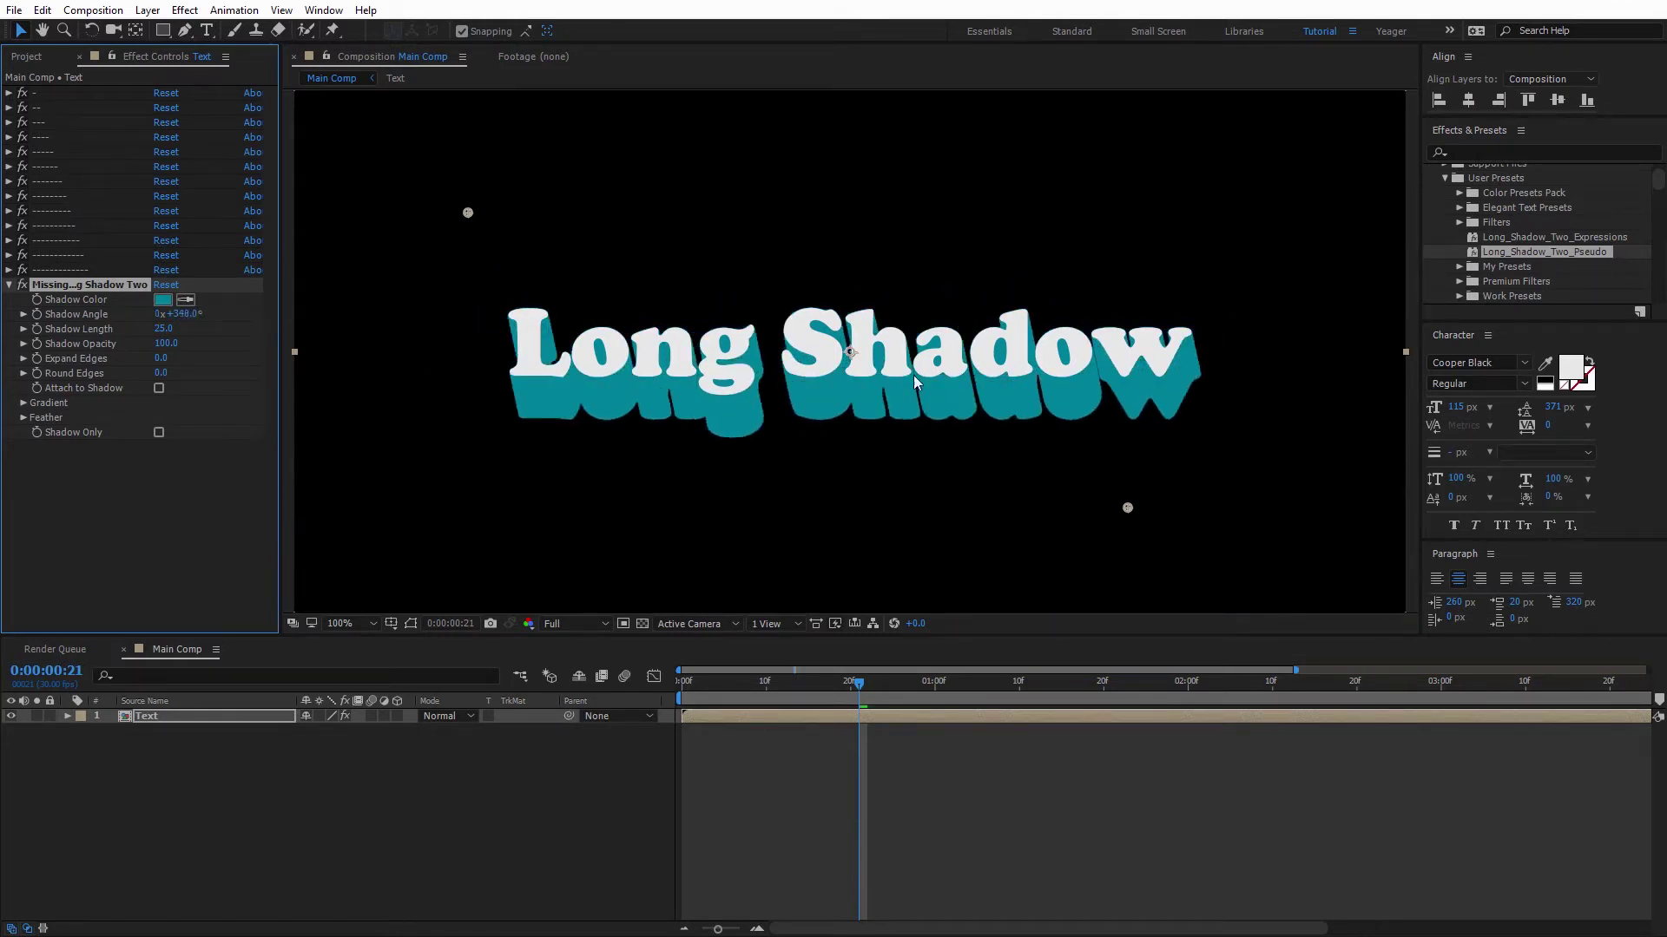
{"action": "left_click_drag", "start_coordinate": [193, 315], "coordinate": [460, 333]}
{"action": "key", "text": "comma"}
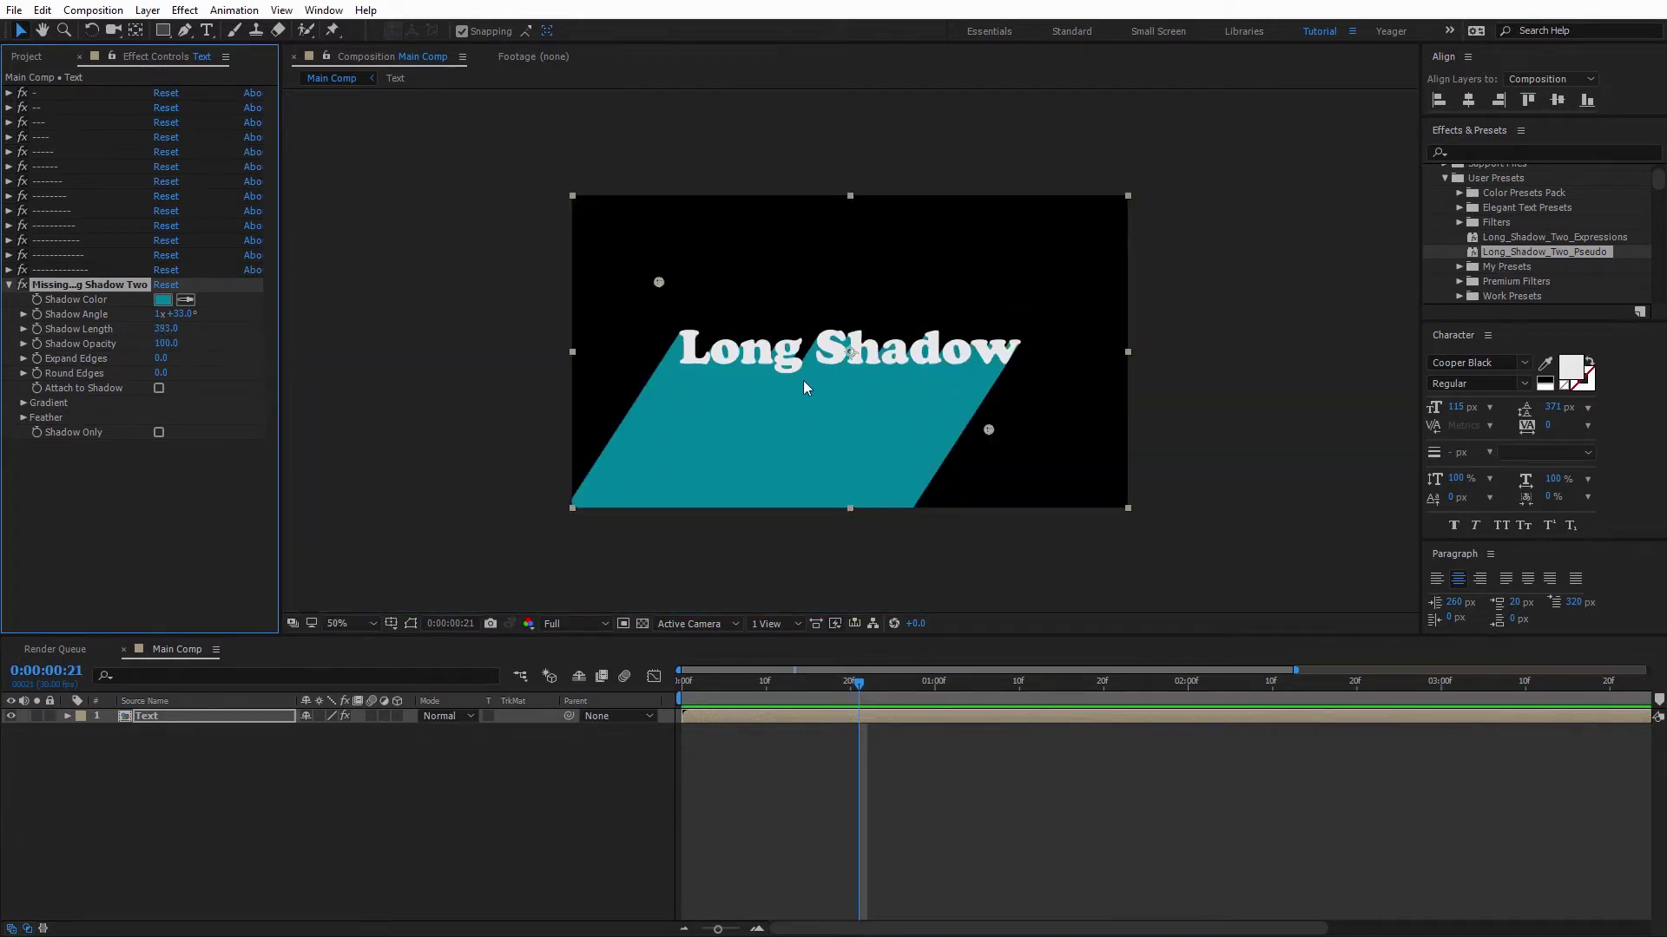
{"action": "key", "text": "period"}
{"action": "key", "text": "v"}
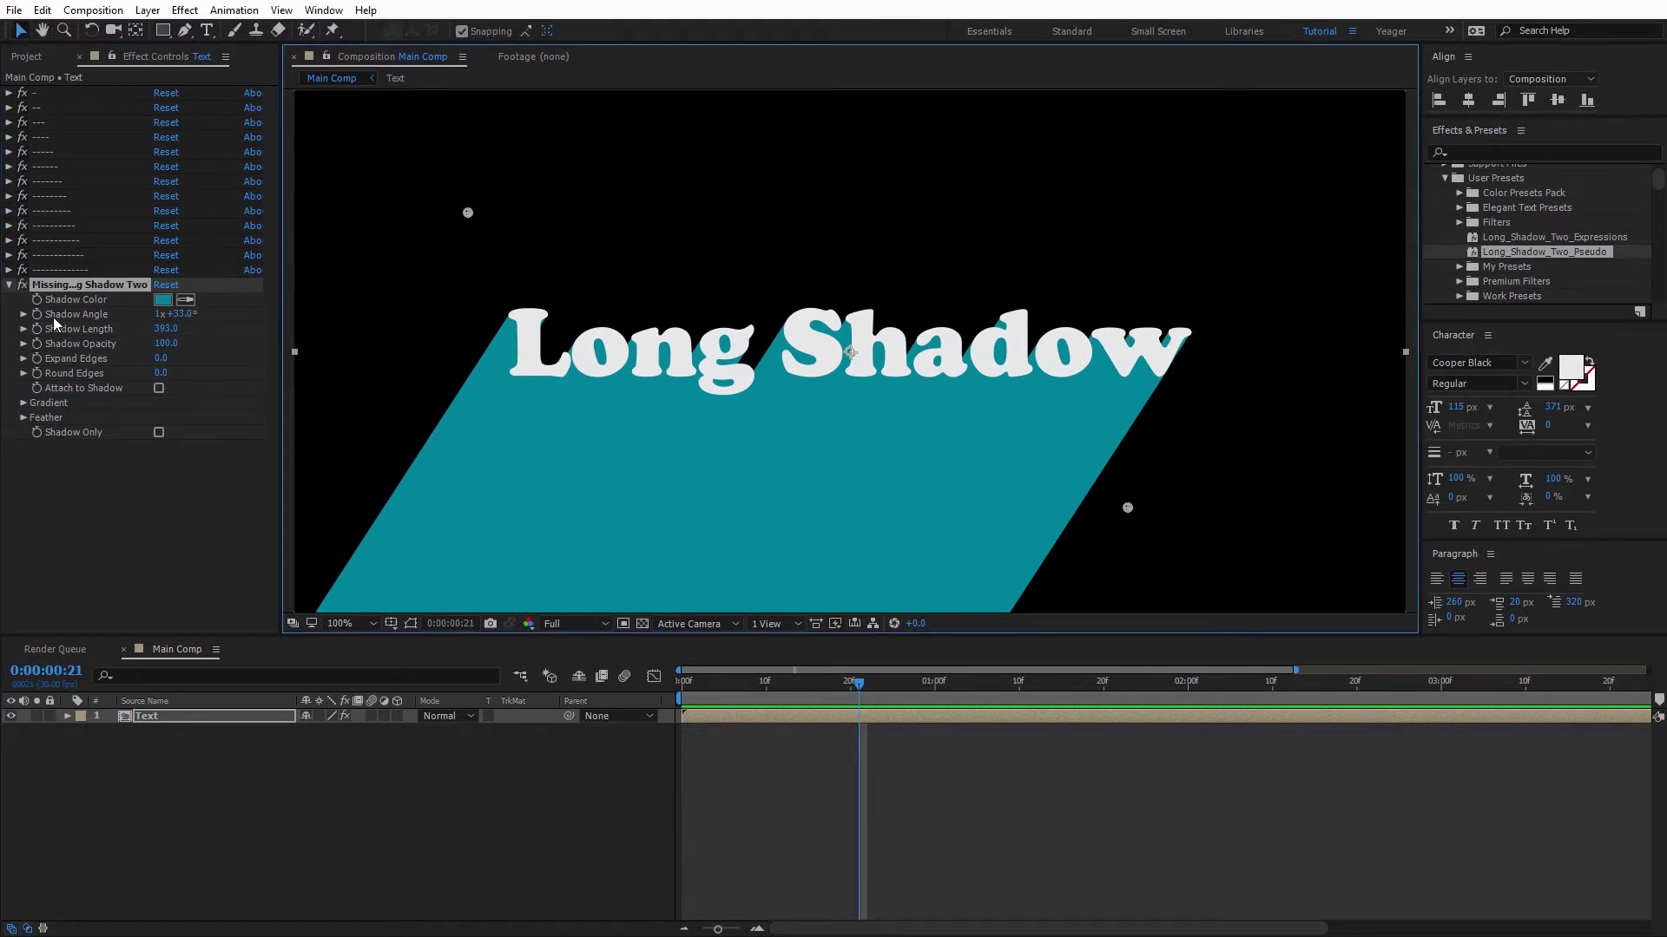
Reset Shadow Length to 0, then scrub it up to about 120.
{"action": "left_click", "coordinate": [172, 330]}
{"action": "type", "text": "0"}
{"action": "key", "text": "Return"}
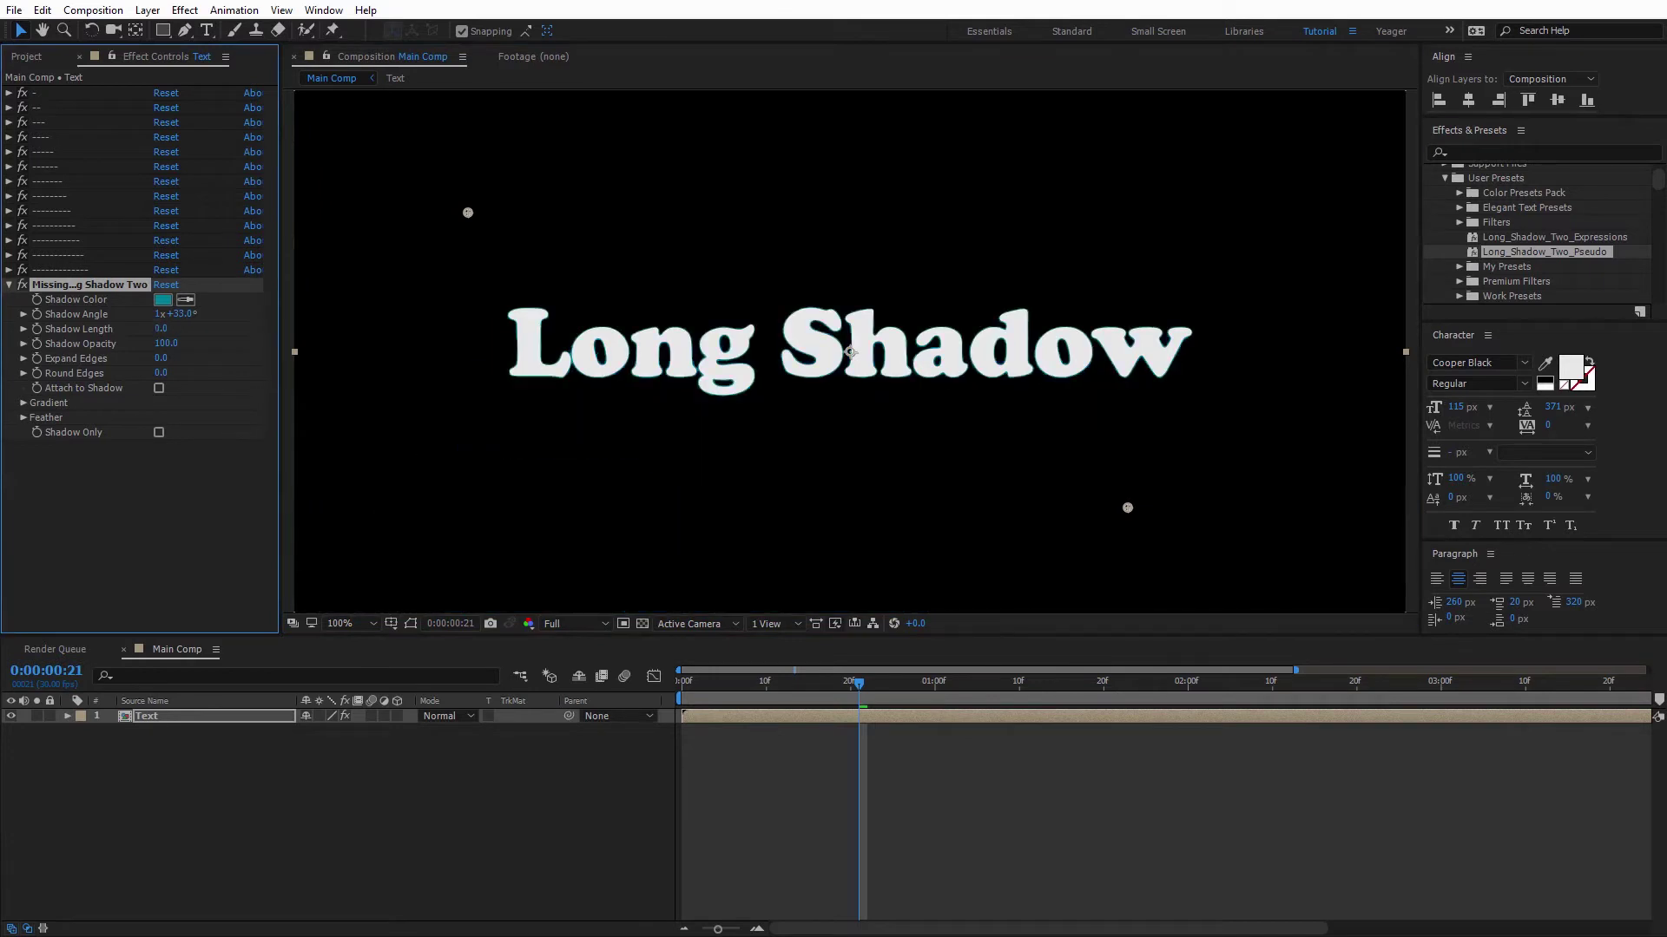
{"action": "left_click_drag", "start_coordinate": [166, 329], "coordinate": [91, 344]}
Keyframe Shadow Length from 0 at the start to 78 at frame 10, and preview it.
{"action": "left_click", "coordinate": [776, 706]}
{"action": "key", "text": "Home"}
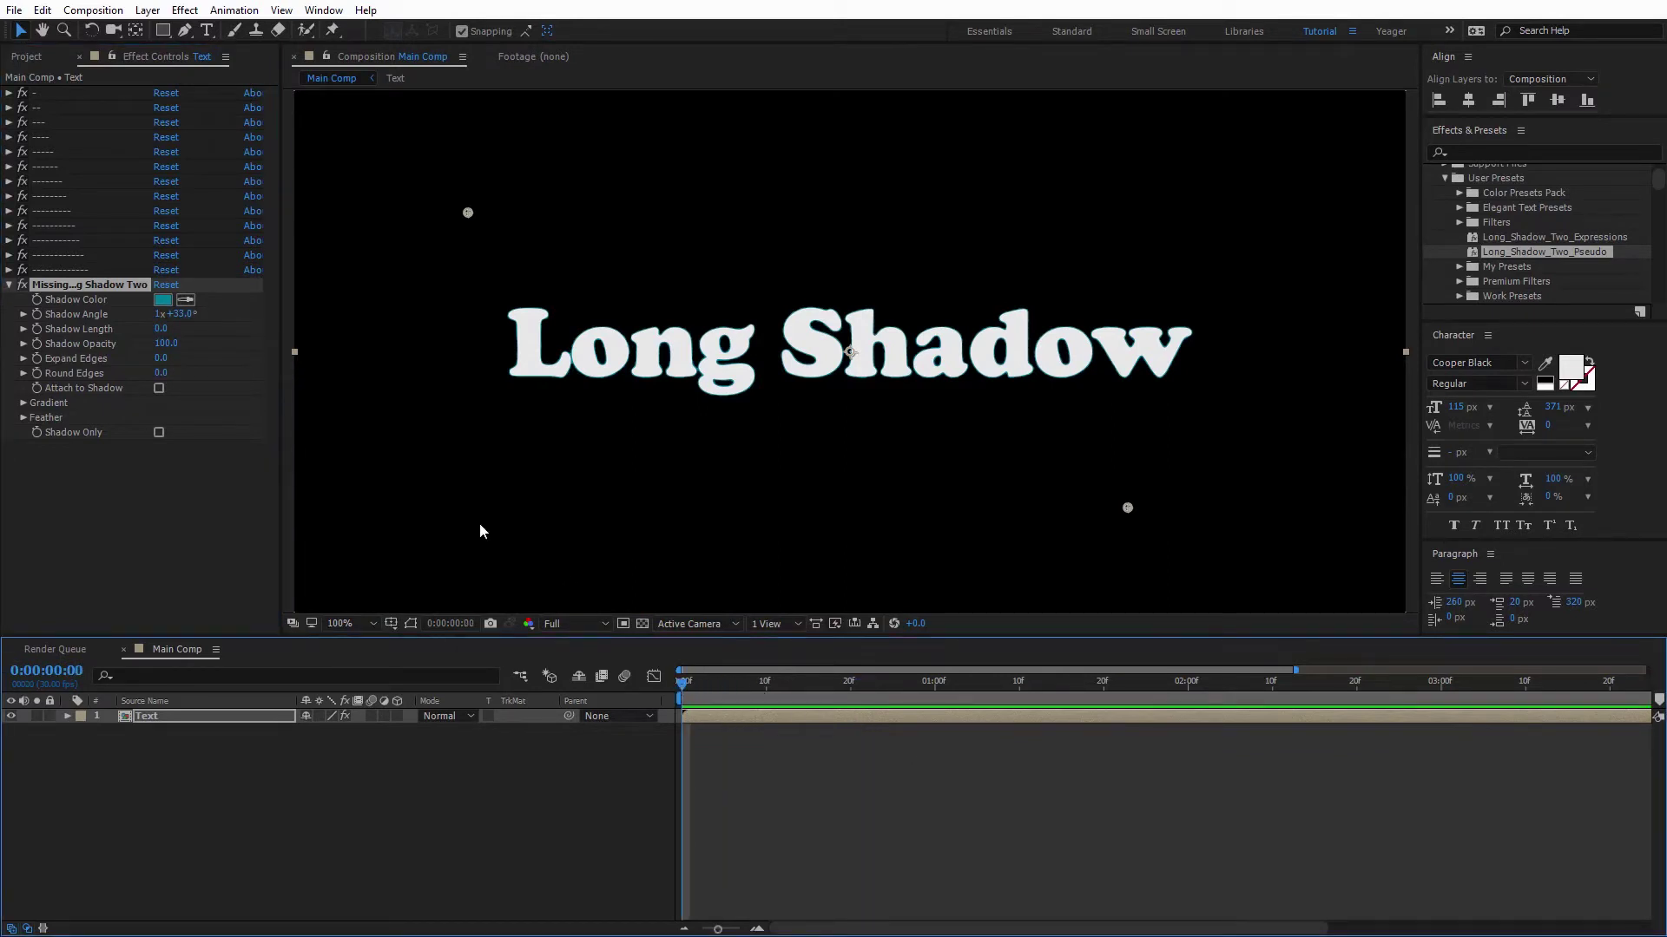
{"action": "left_click", "coordinate": [37, 329]}
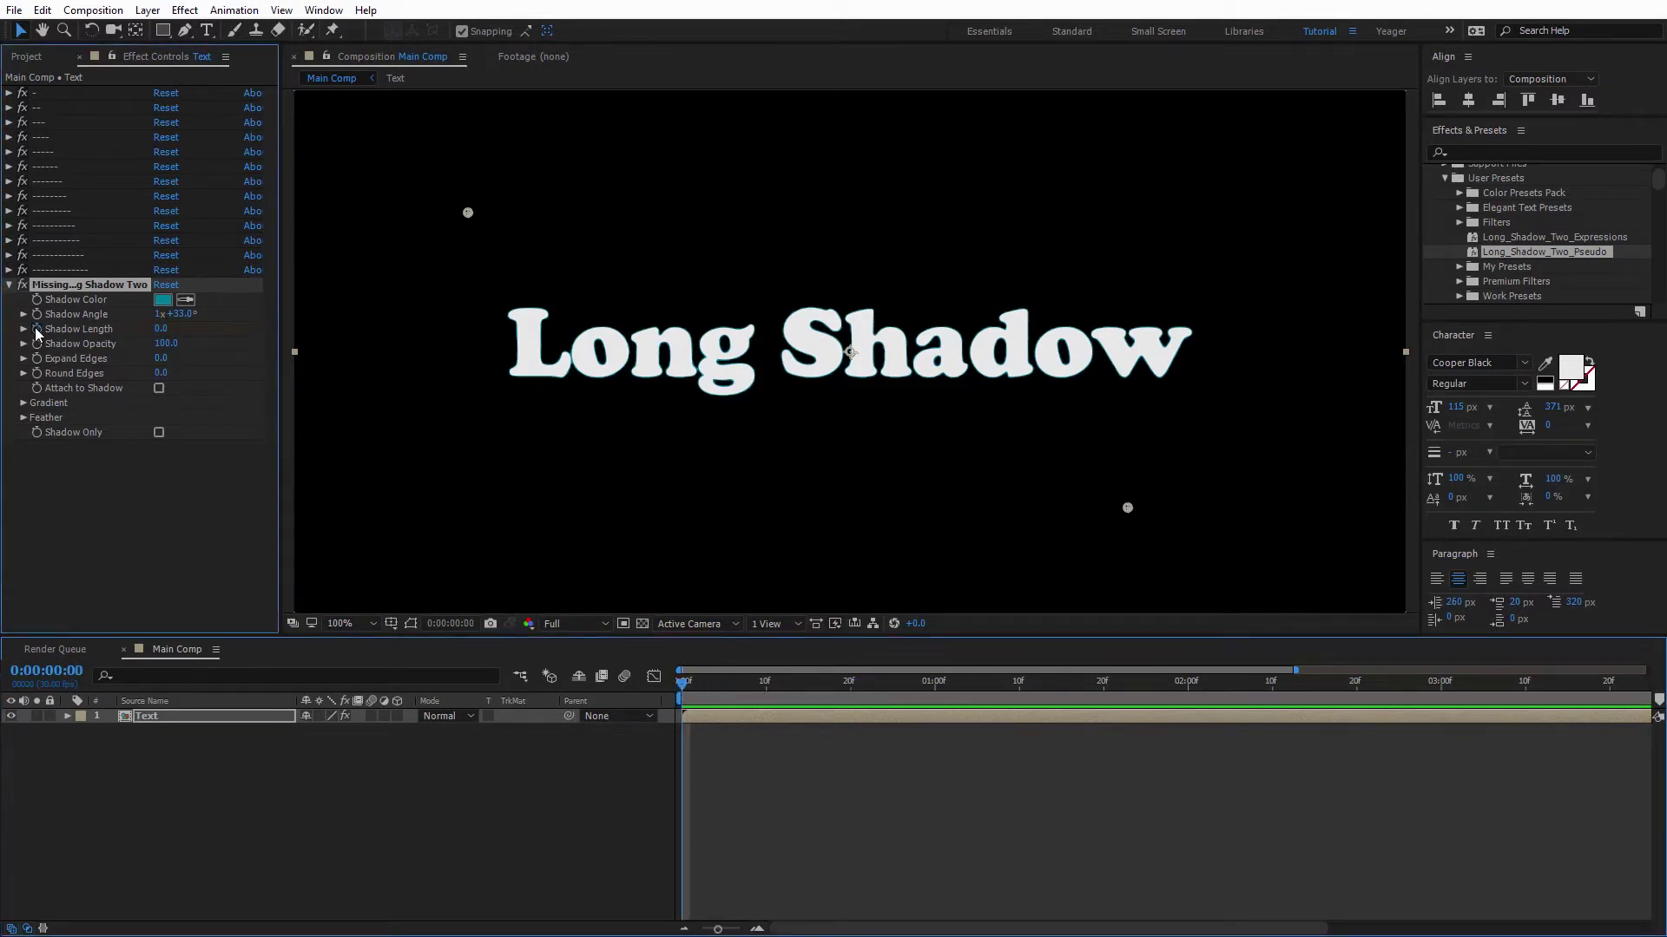
{"action": "left_click_drag", "start_coordinate": [754, 682], "coordinate": [765, 694]}
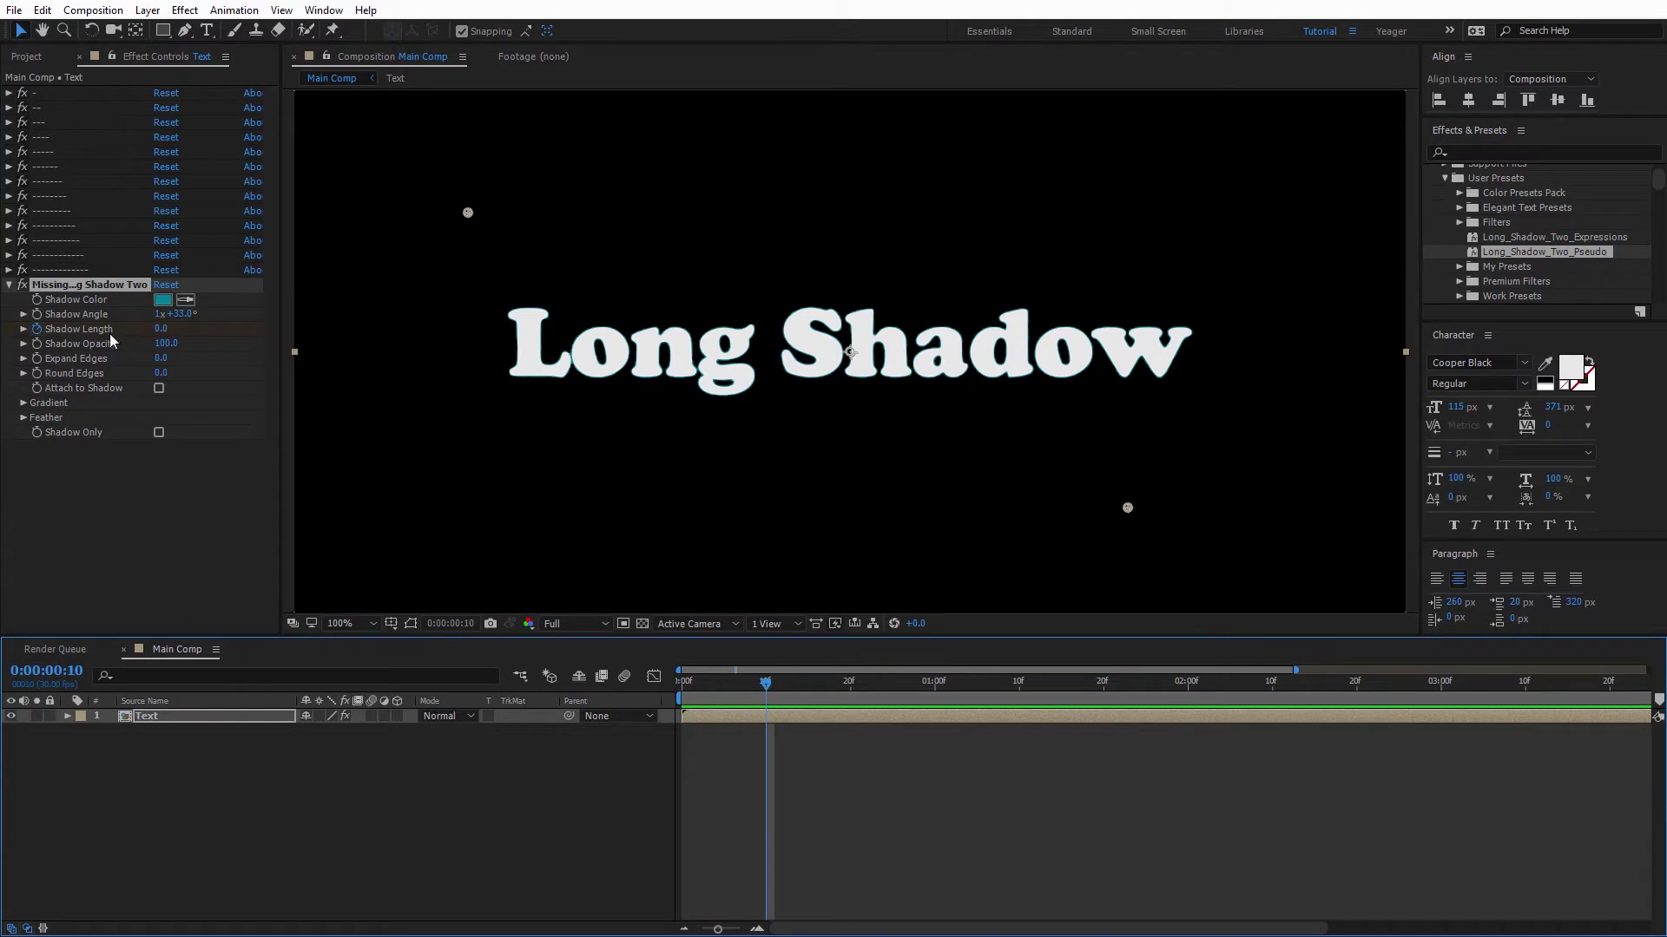
{"action": "left_click", "coordinate": [162, 329]}
{"action": "type", "text": "78"}
{"action": "key", "text": "Return"}
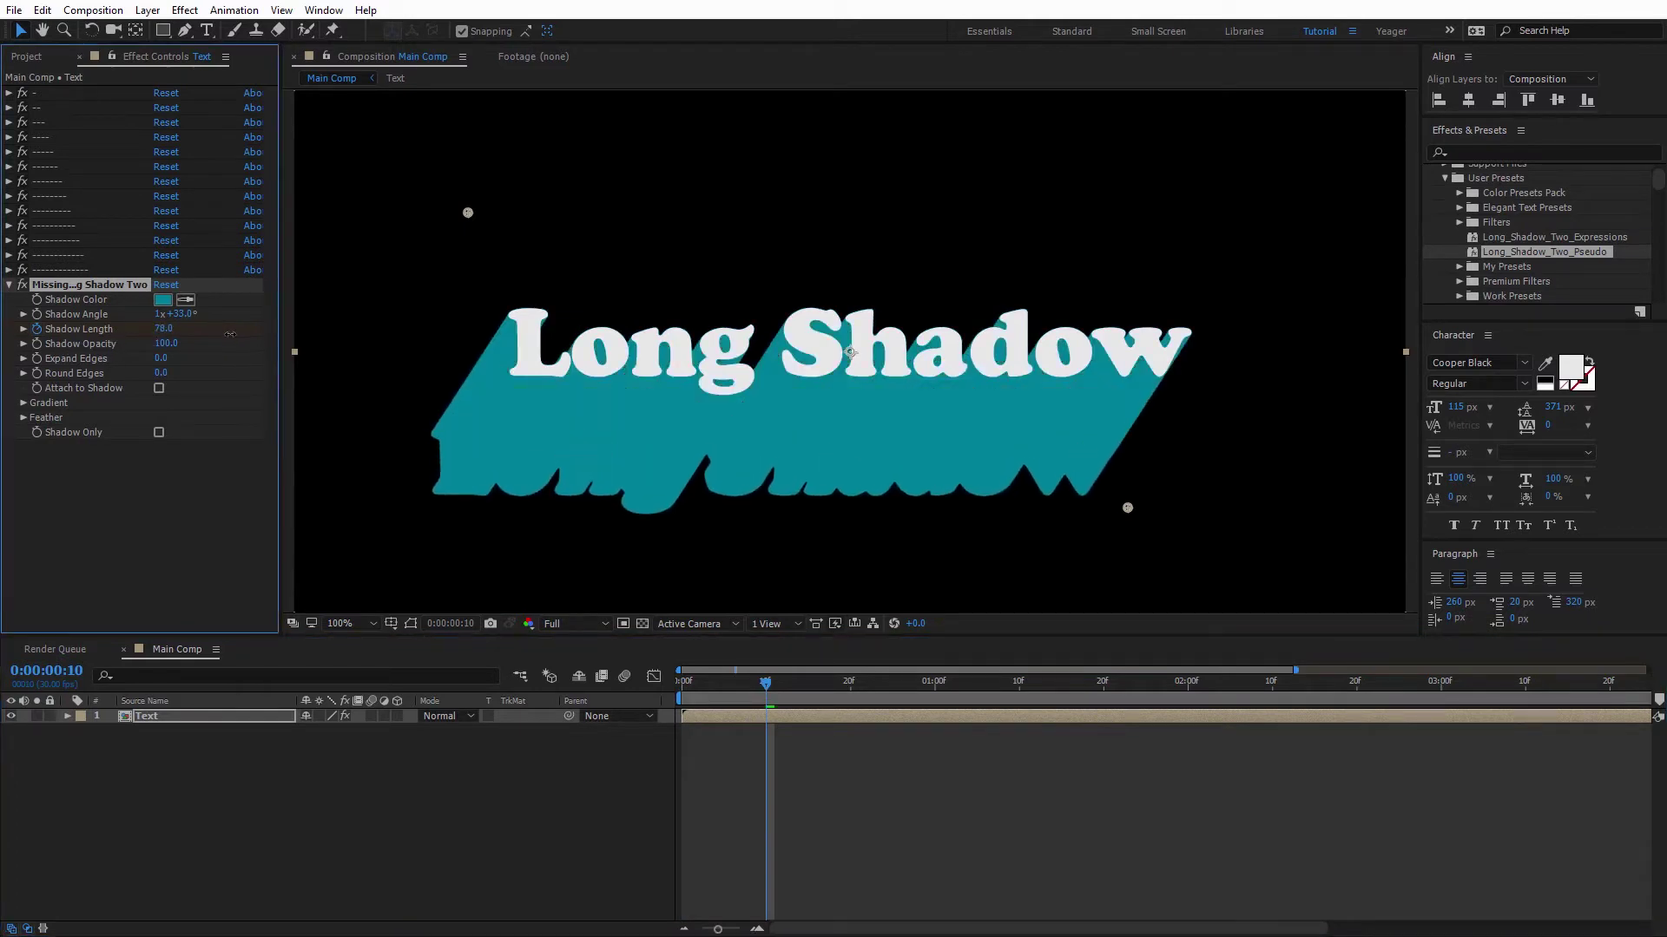
{"action": "left_click_drag", "start_coordinate": [1649, 698], "coordinate": [962, 698]}
{"action": "key", "text": "space"}
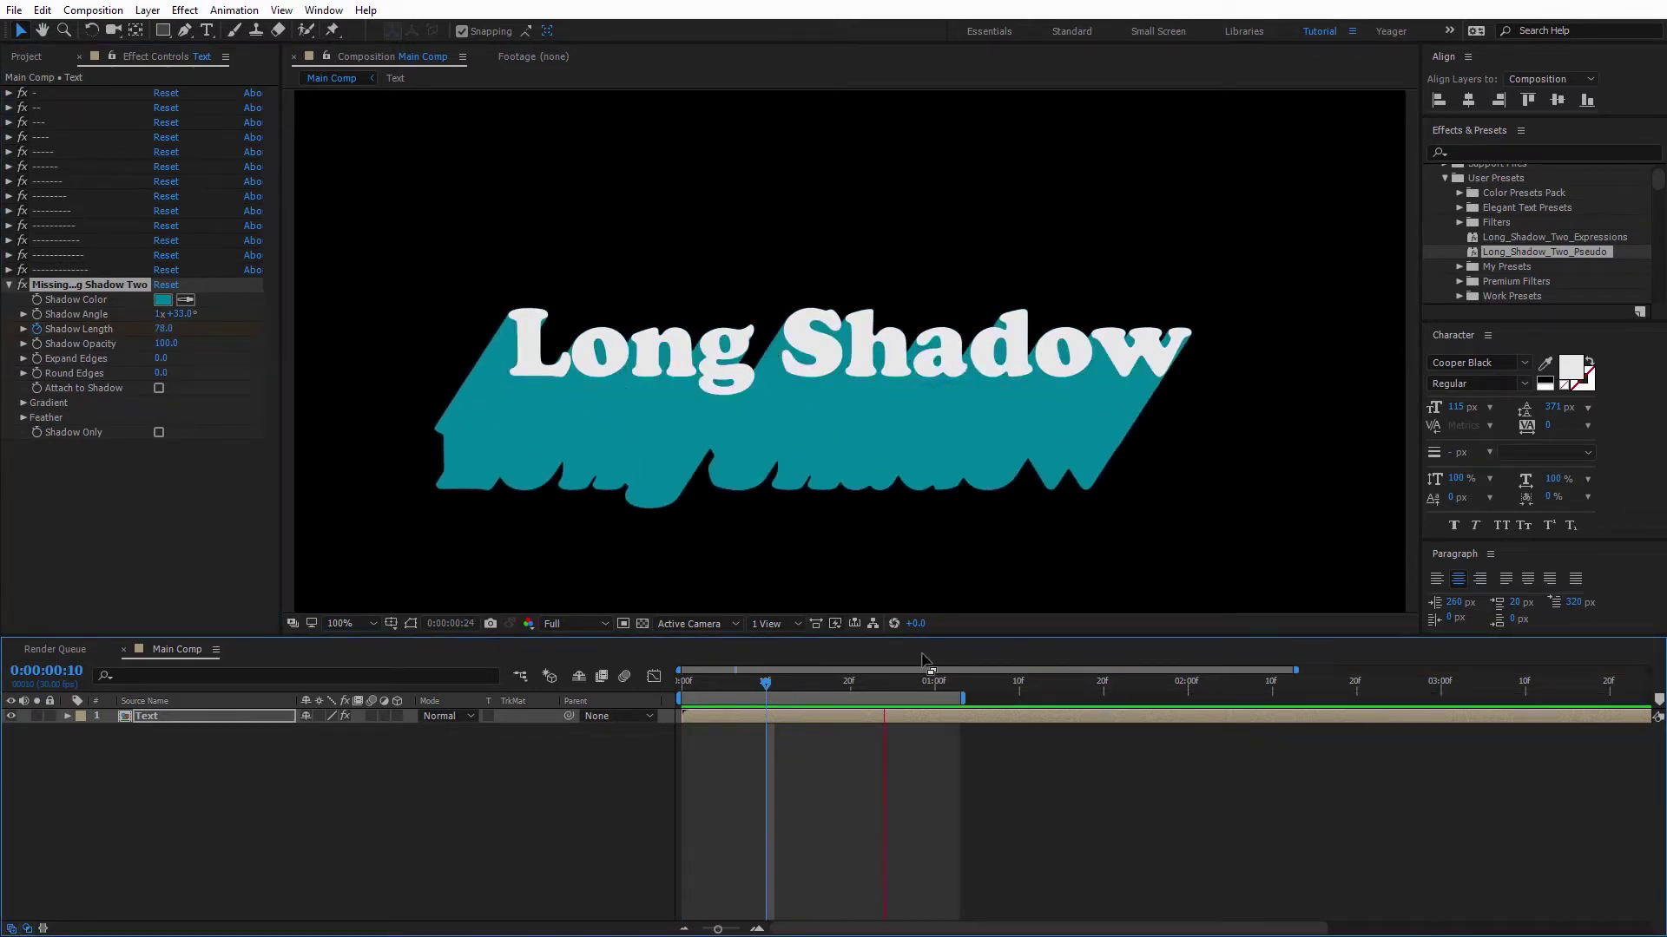
{"action": "key", "text": "space"}
Apply Easy Ease to both Shadow Length keyframes.
{"action": "left_click", "coordinate": [707, 721]}
{"action": "key", "text": "u"}
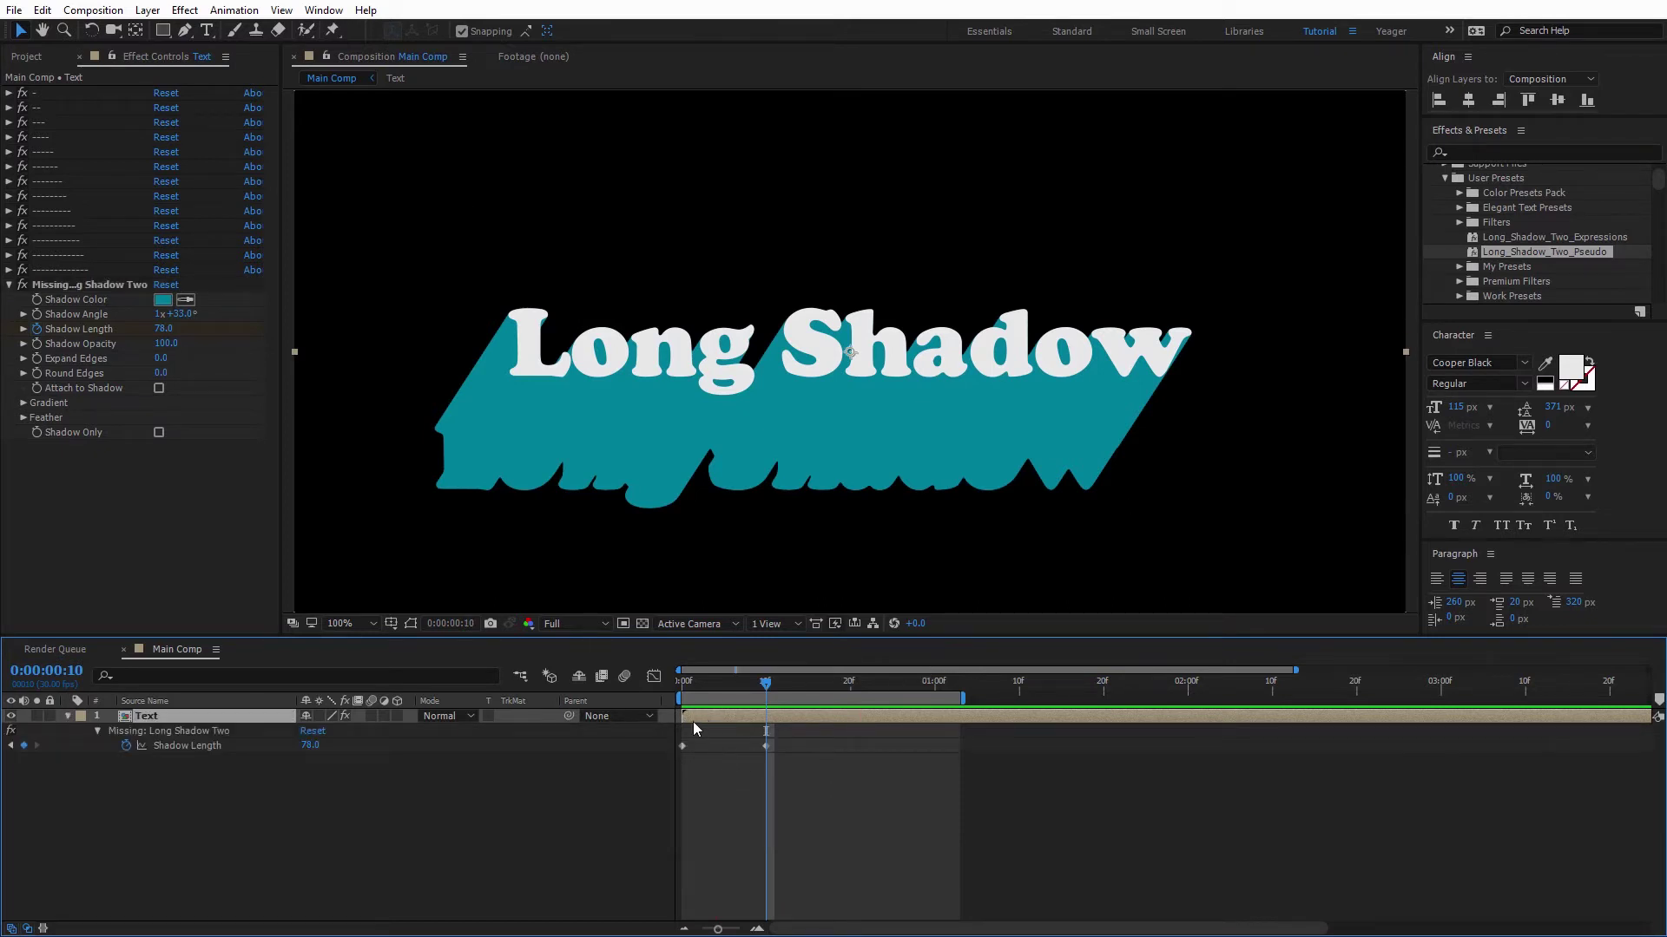
{"action": "left_click_drag", "start_coordinate": [599, 639], "coordinate": [605, 533]}
{"action": "left_click_drag", "start_coordinate": [801, 625], "coordinate": [682, 646]}
{"action": "right_click", "coordinate": [685, 642]}
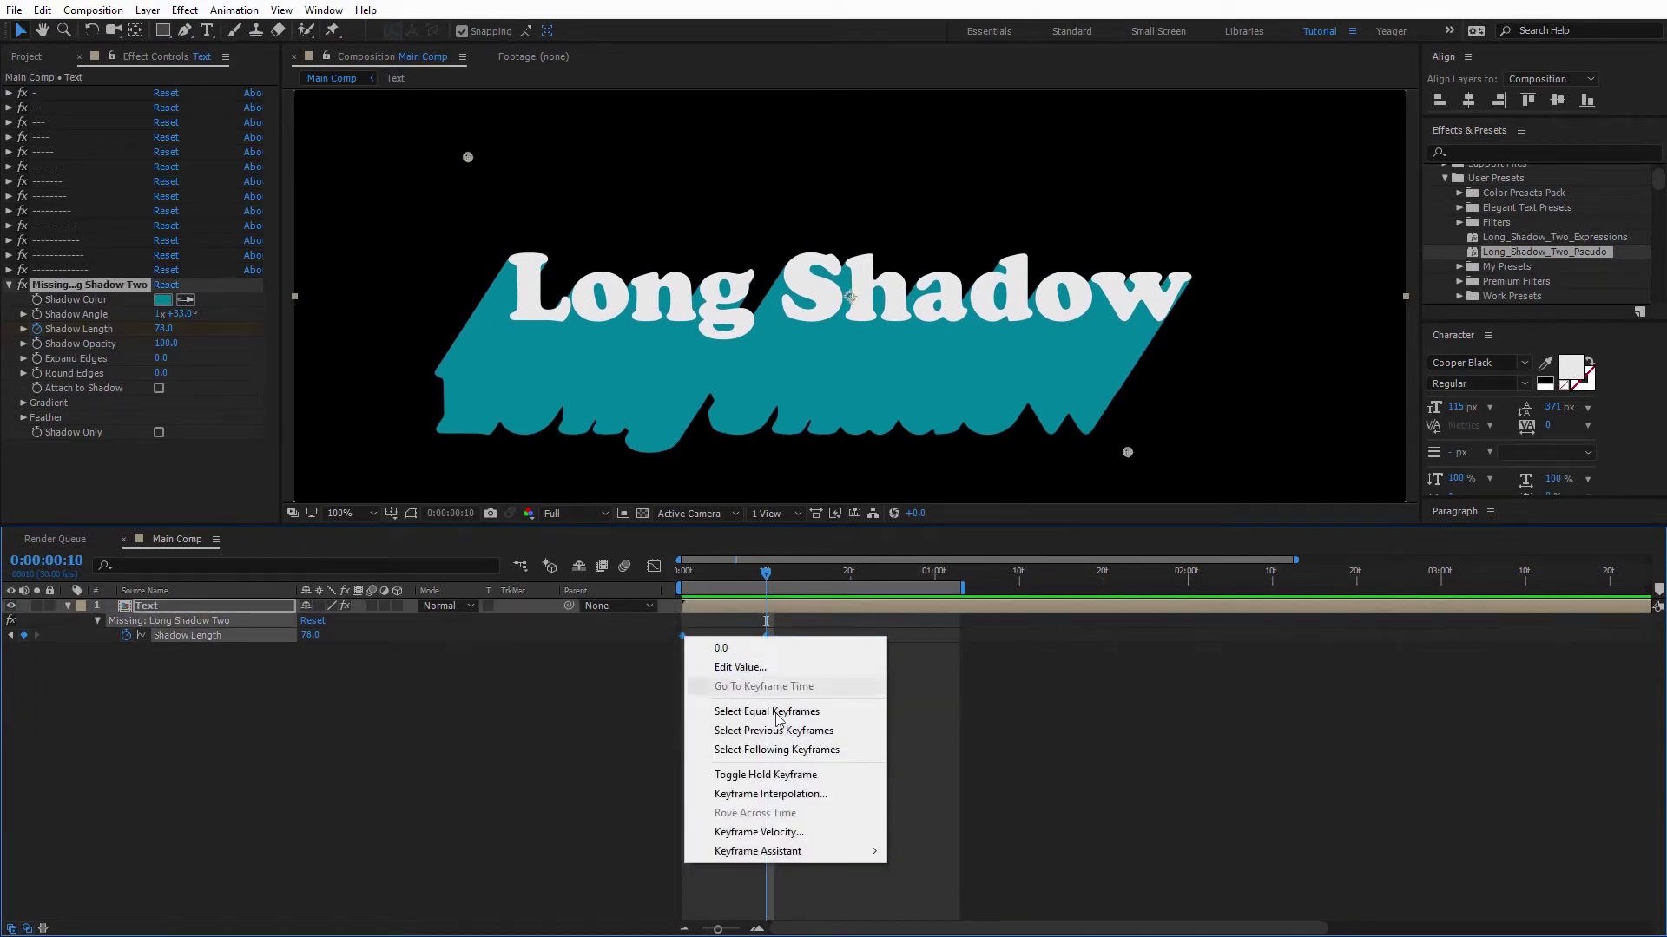
{"action": "mouse_move", "coordinate": [803, 857]}
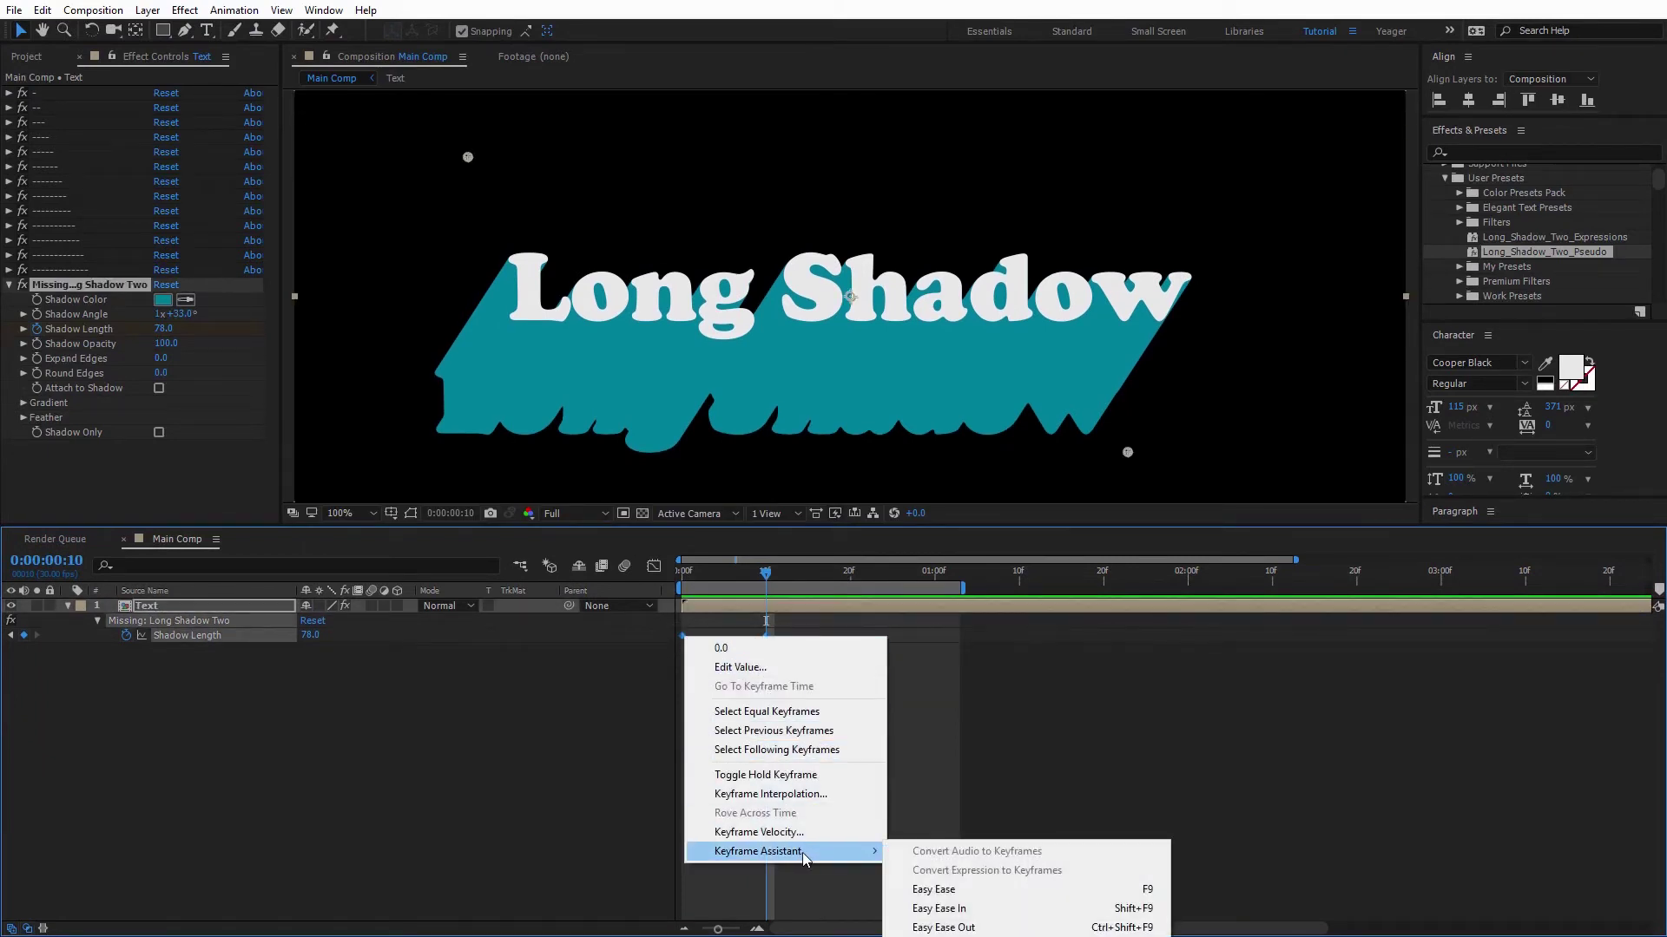
{"action": "left_click", "coordinate": [927, 893]}
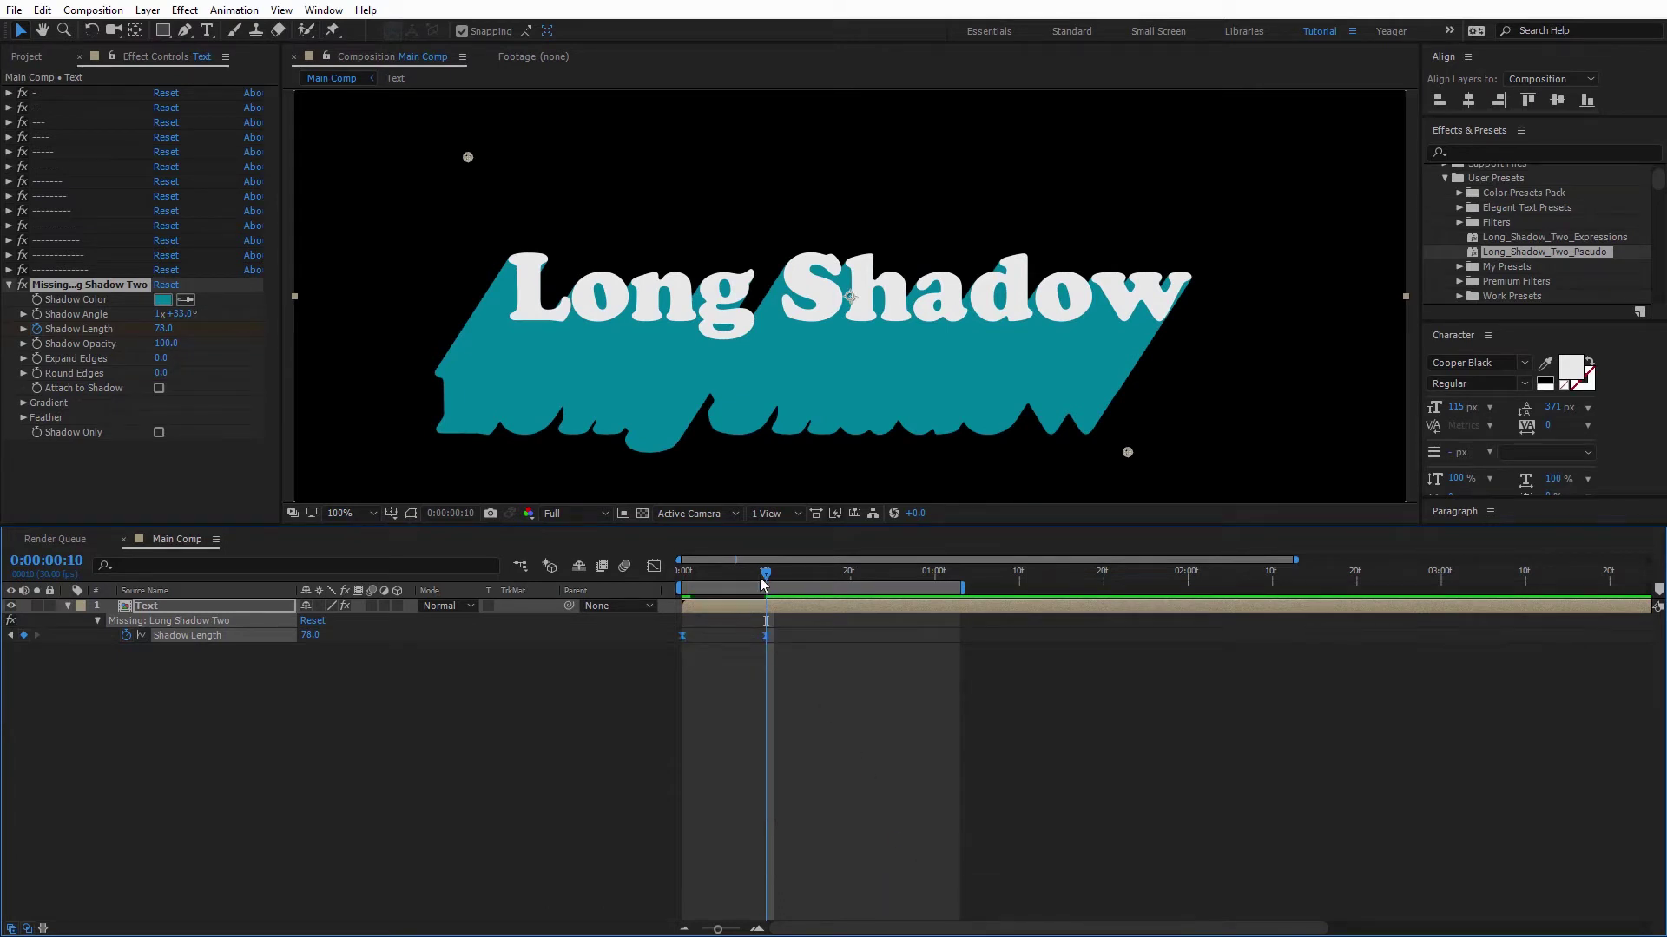
Preview the eased shadow growth, stop at frame 14, and try a lower shadow opacity.
{"action": "key", "text": "space"}
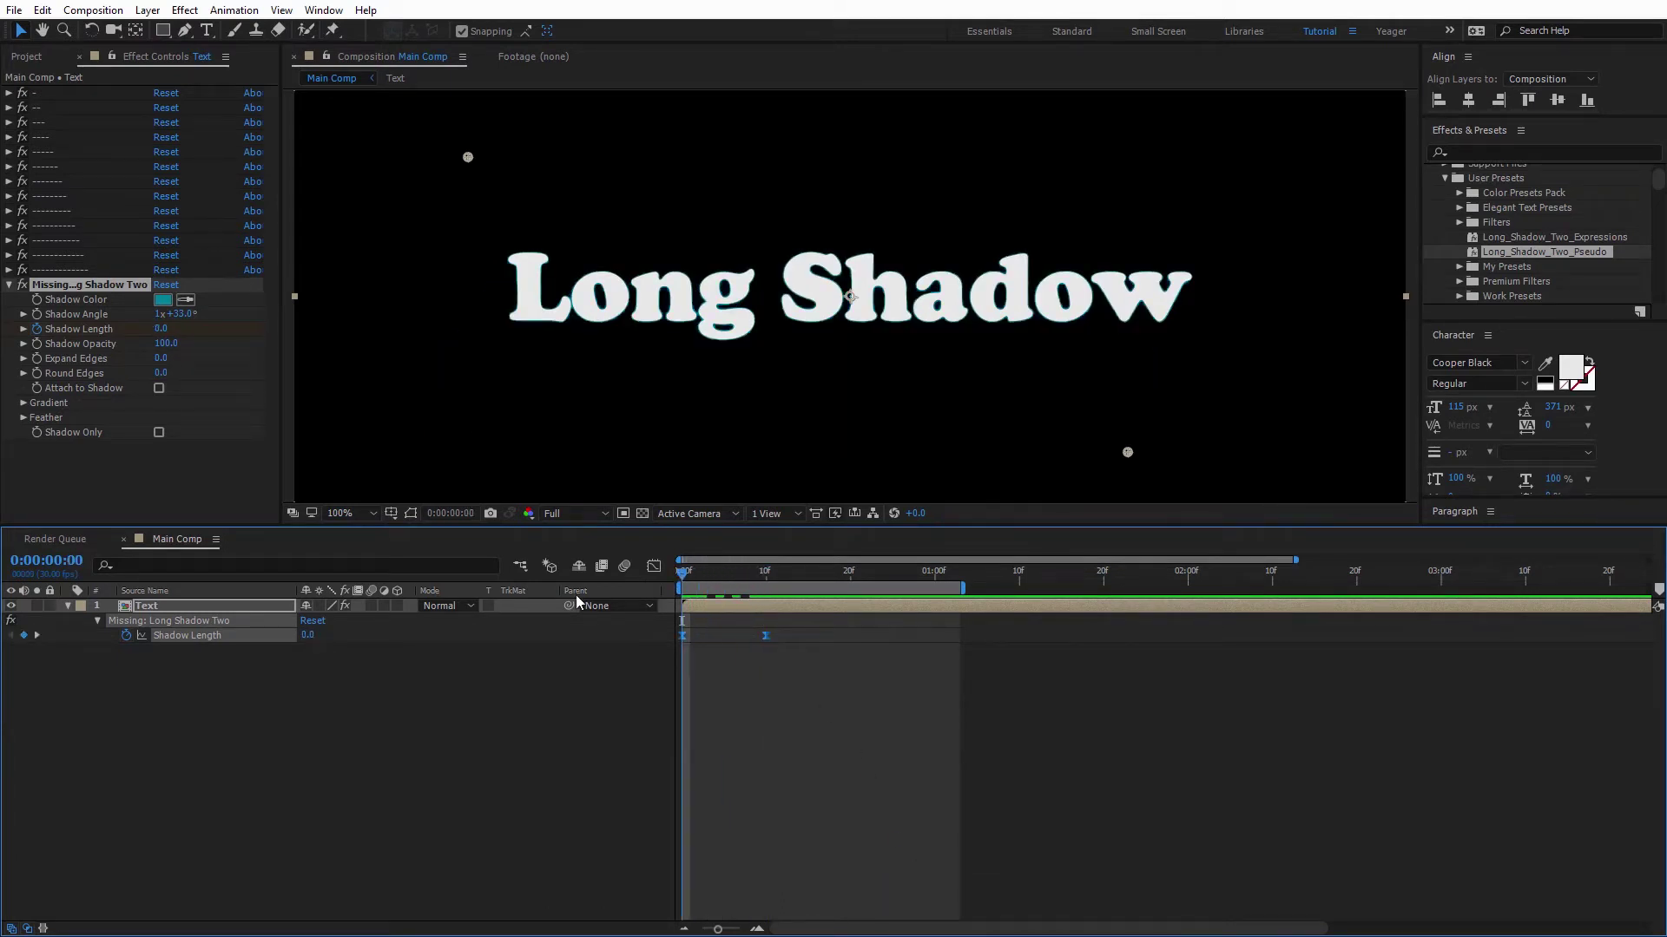
{"action": "left_click_drag", "start_coordinate": [577, 526], "coordinate": [577, 623]}
{"action": "key", "text": "space"}
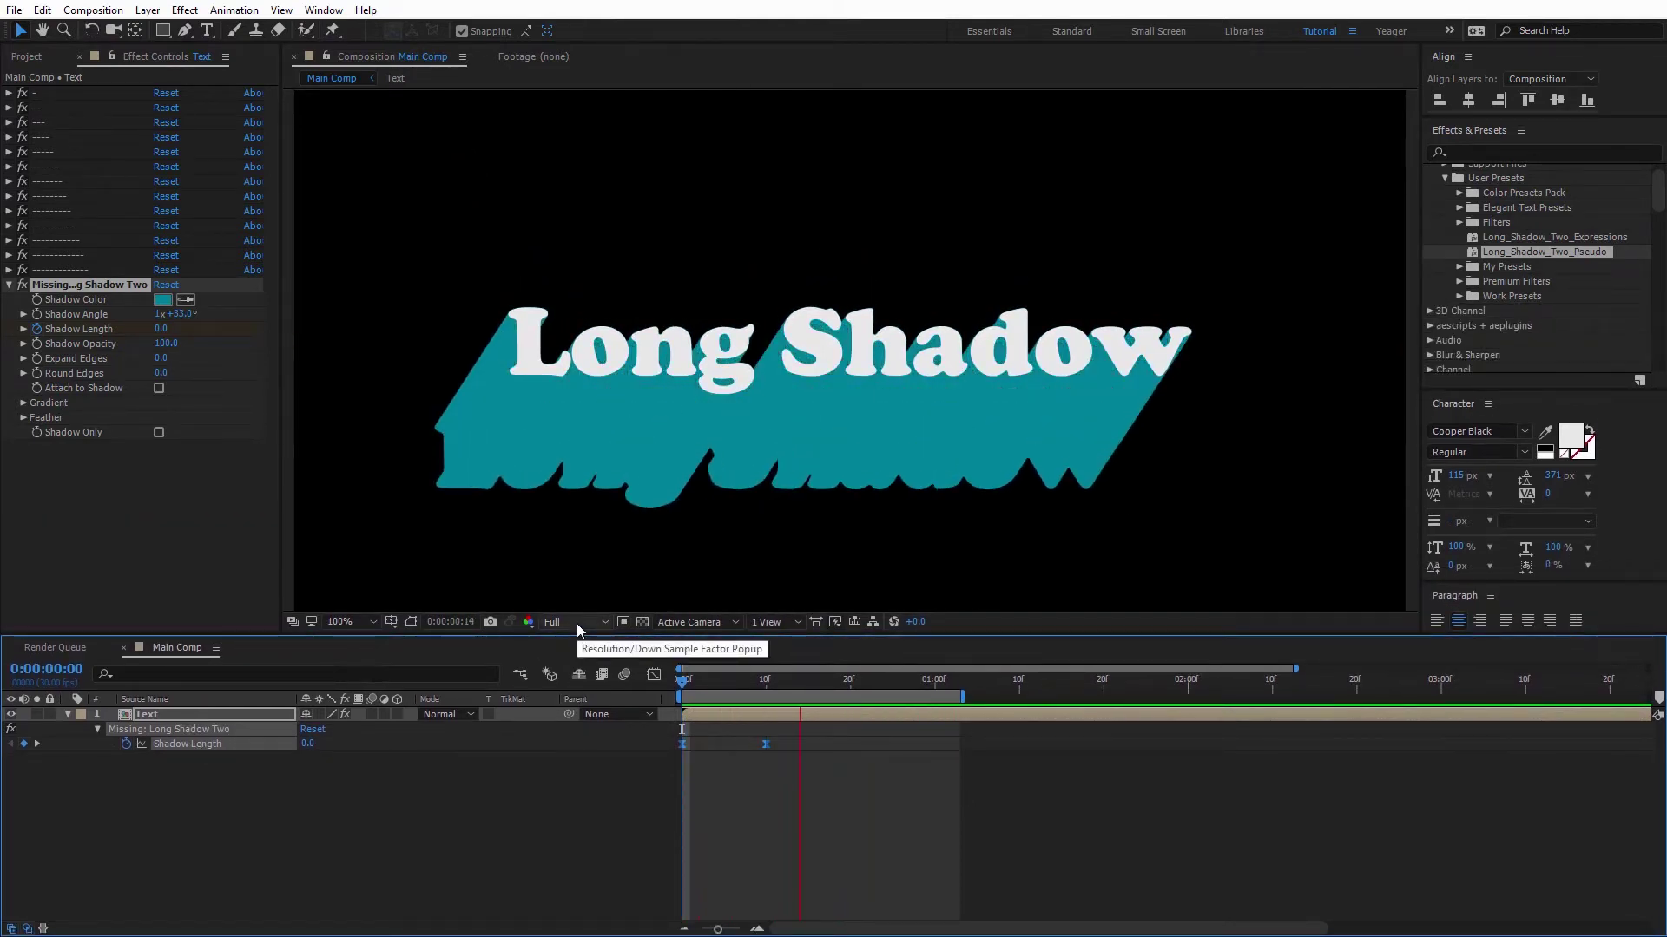
{"action": "left_click", "coordinate": [747, 684]}
{"action": "left_click_drag", "start_coordinate": [748, 683], "coordinate": [800, 684]}
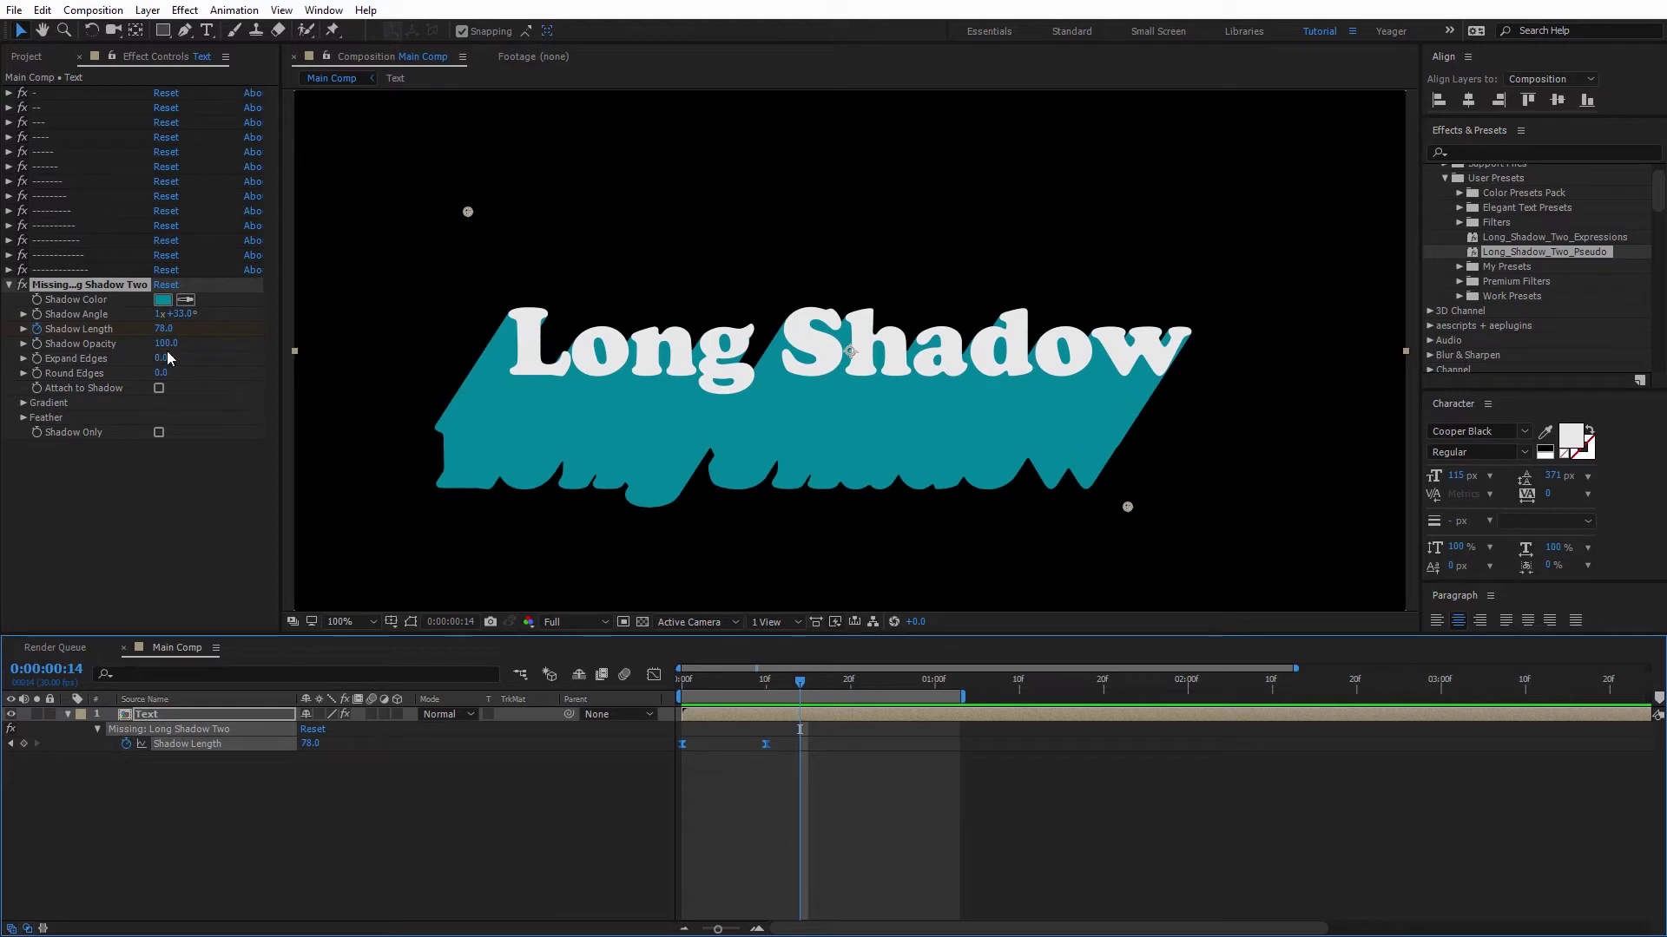
{"action": "left_click_drag", "start_coordinate": [165, 344], "coordinate": [331, 389]}
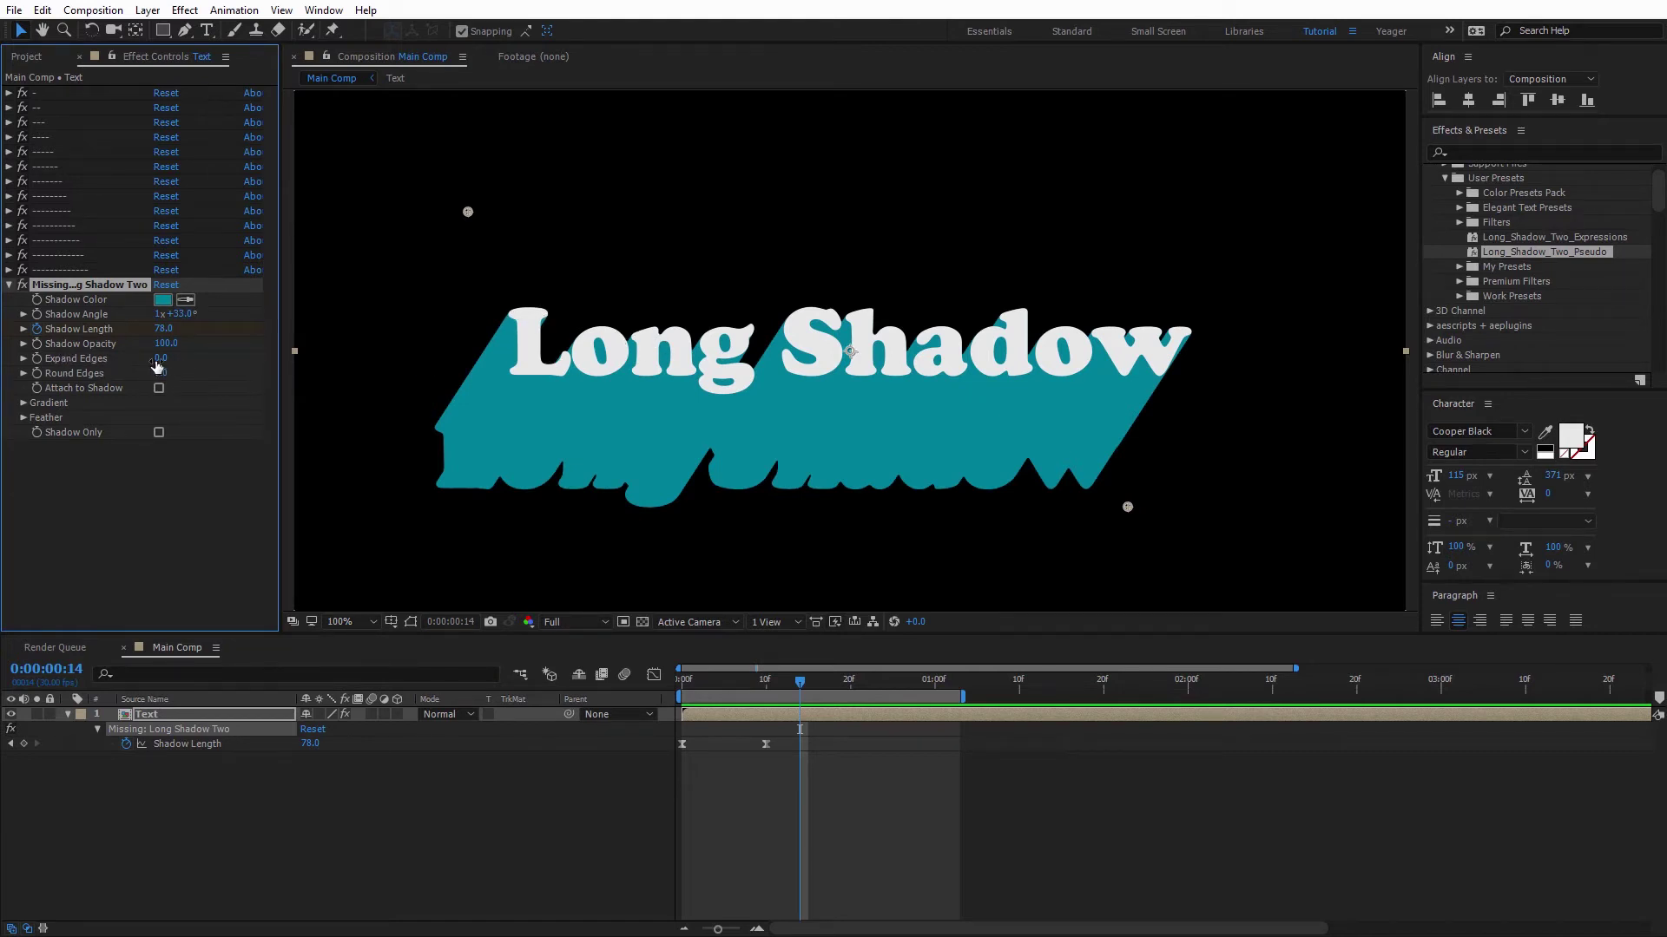
Set Expand Edges to 127 and Round Edges to 3.2, checking the shadow up close.
{"action": "left_click_drag", "start_coordinate": [161, 359], "coordinate": [424, 371]}
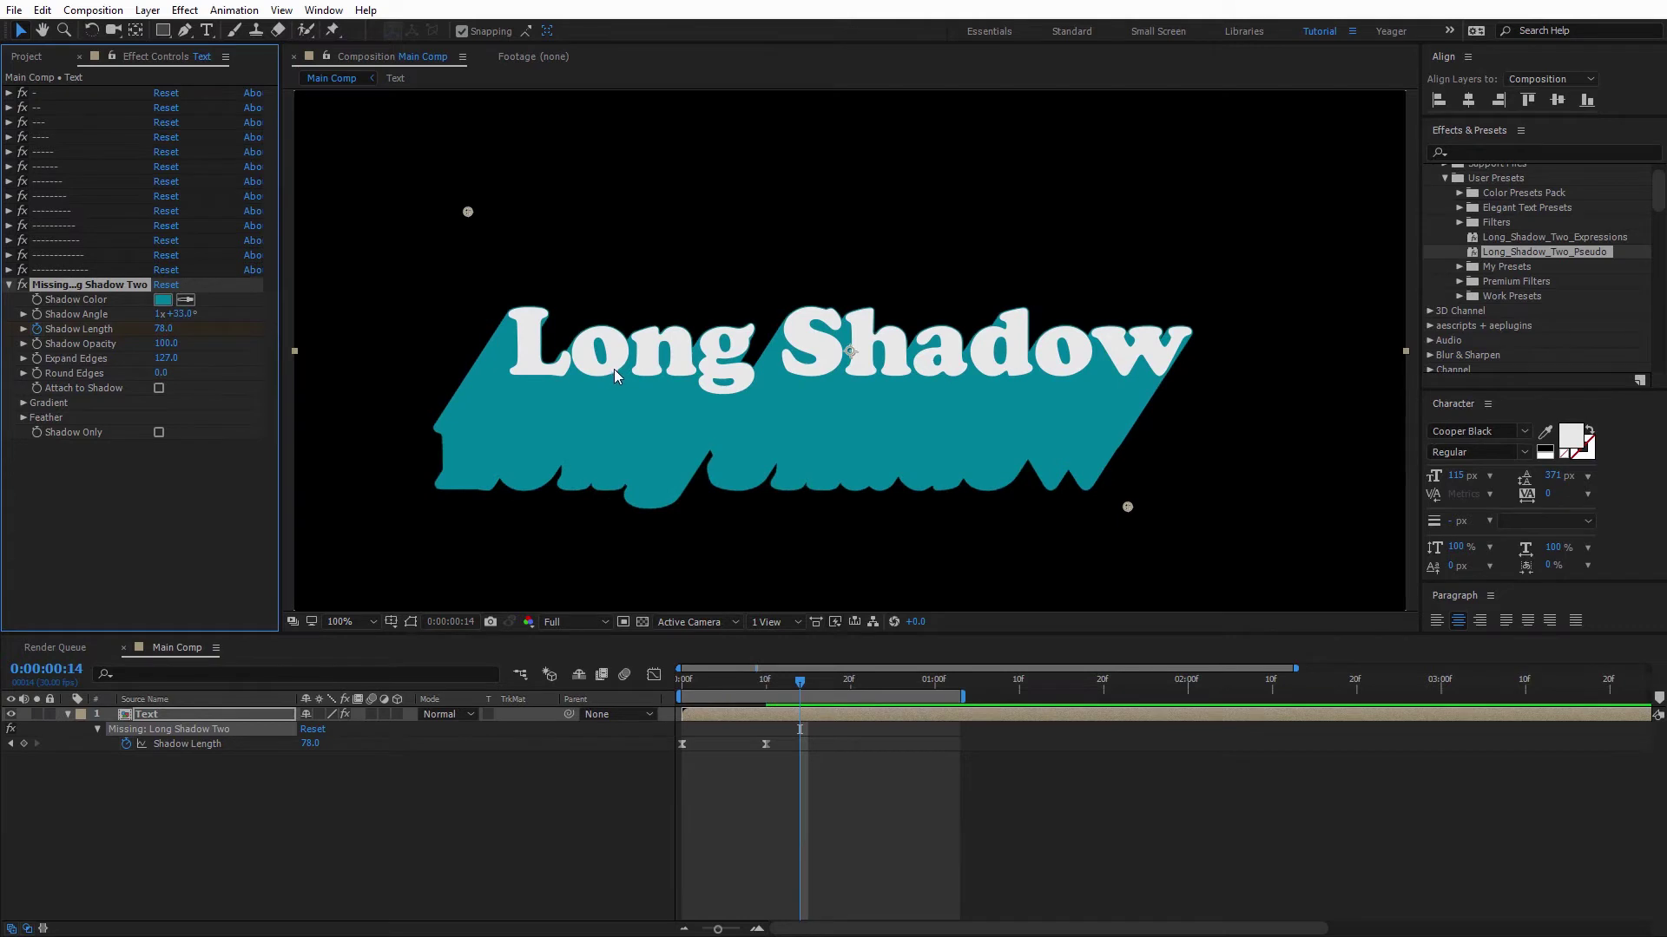
{"action": "key", "text": "period"}
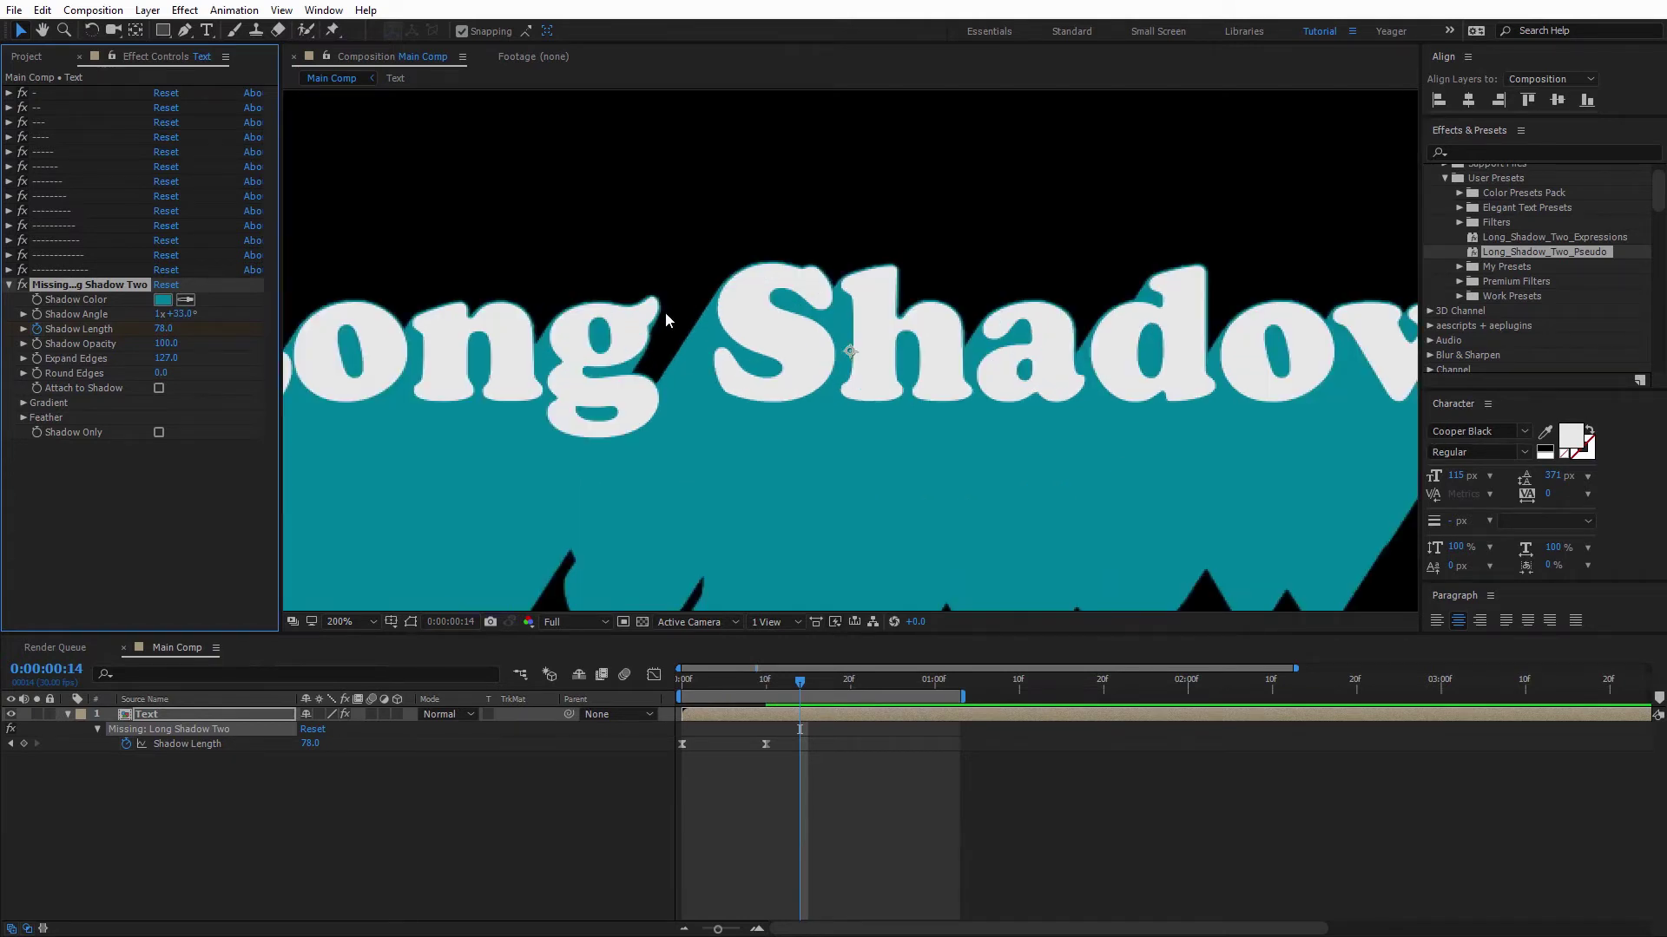
{"action": "key", "text": "comma"}
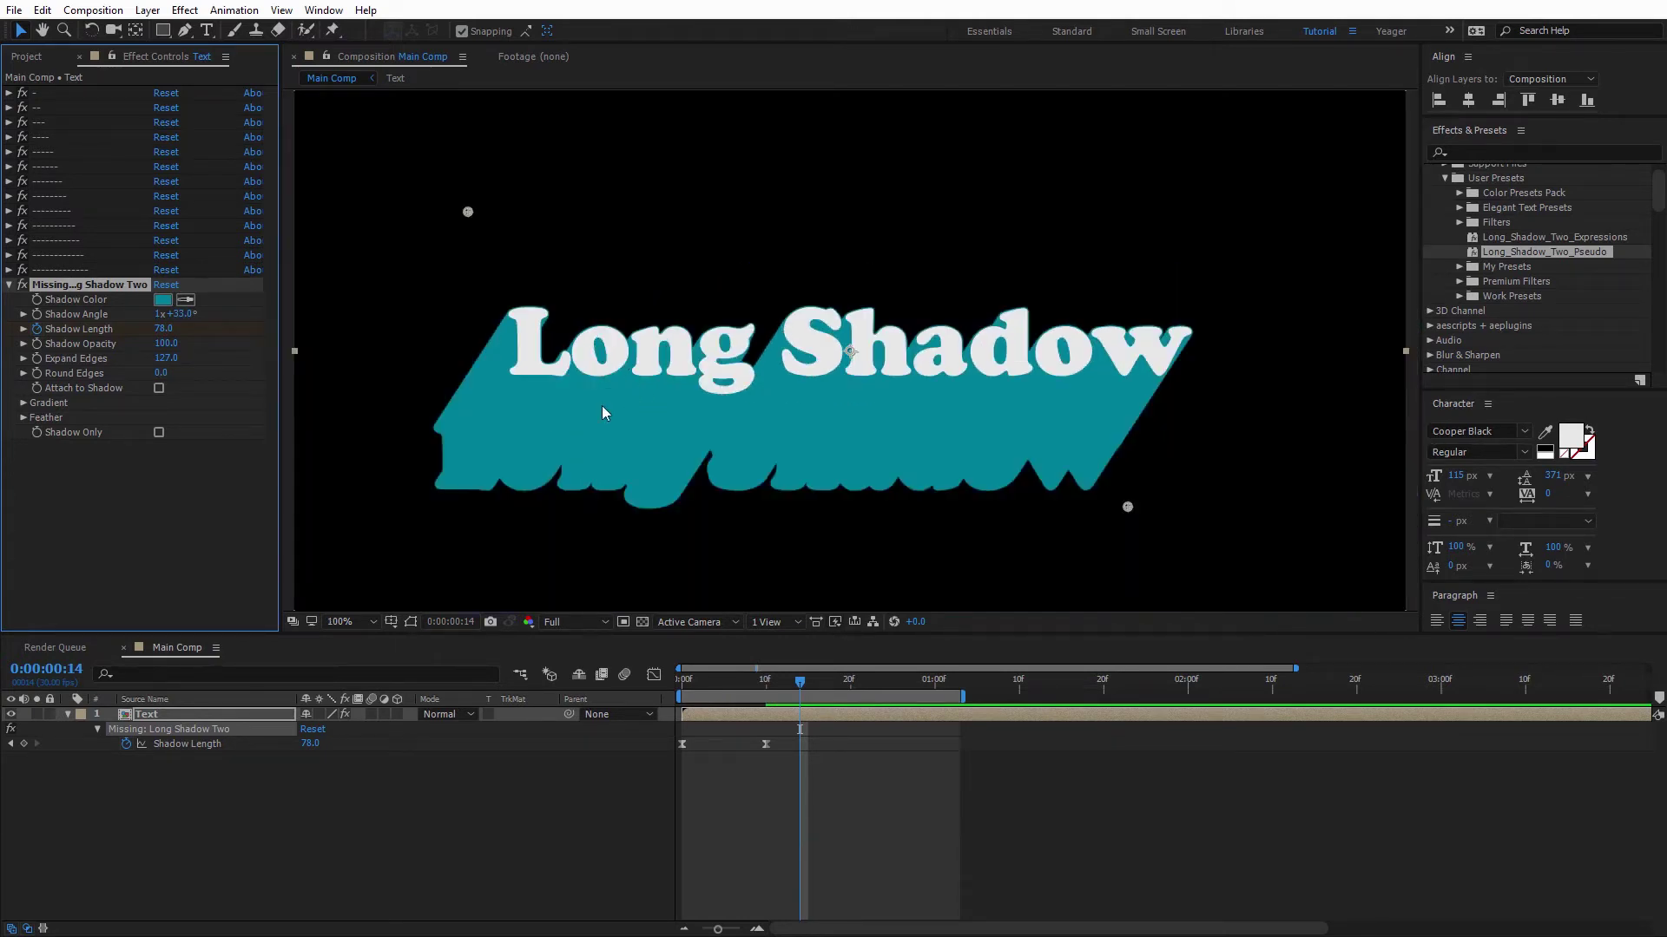
{"action": "left_click_drag", "start_coordinate": [162, 373], "coordinate": [186, 374]}
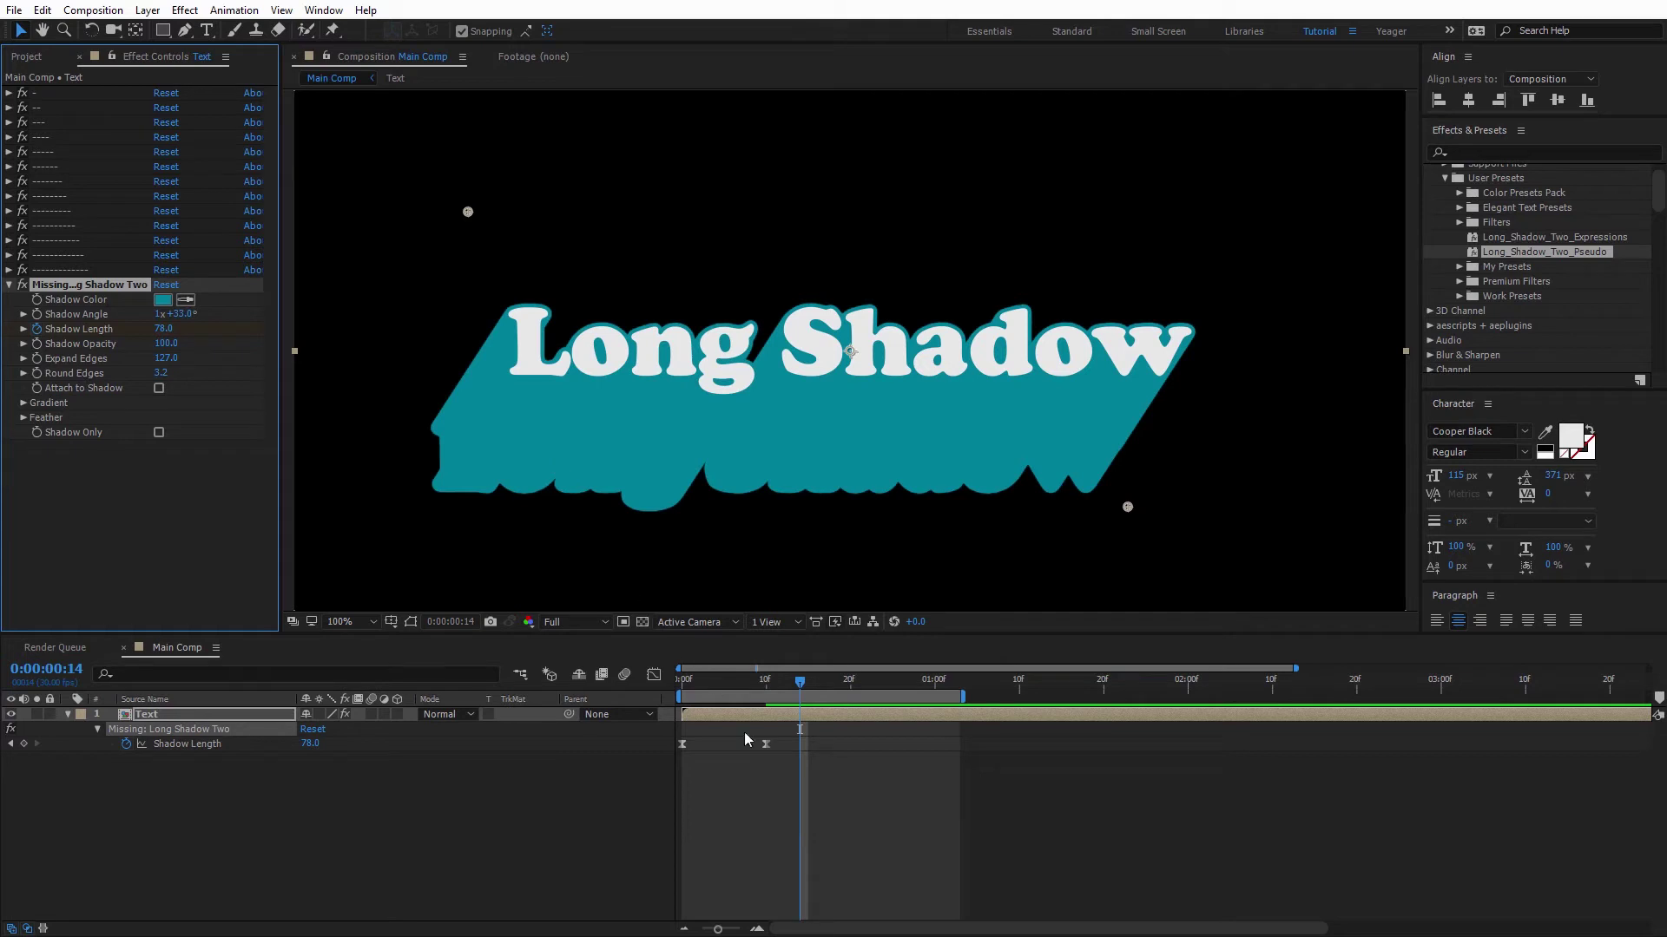
{"action": "mouse_move", "coordinate": [776, 695]}
{"action": "left_mouse_down"}
{"action": "mouse_move", "coordinate": [725, 690]}
{"action": "mouse_move", "coordinate": [791, 689]}
{"action": "left_mouse_up"}
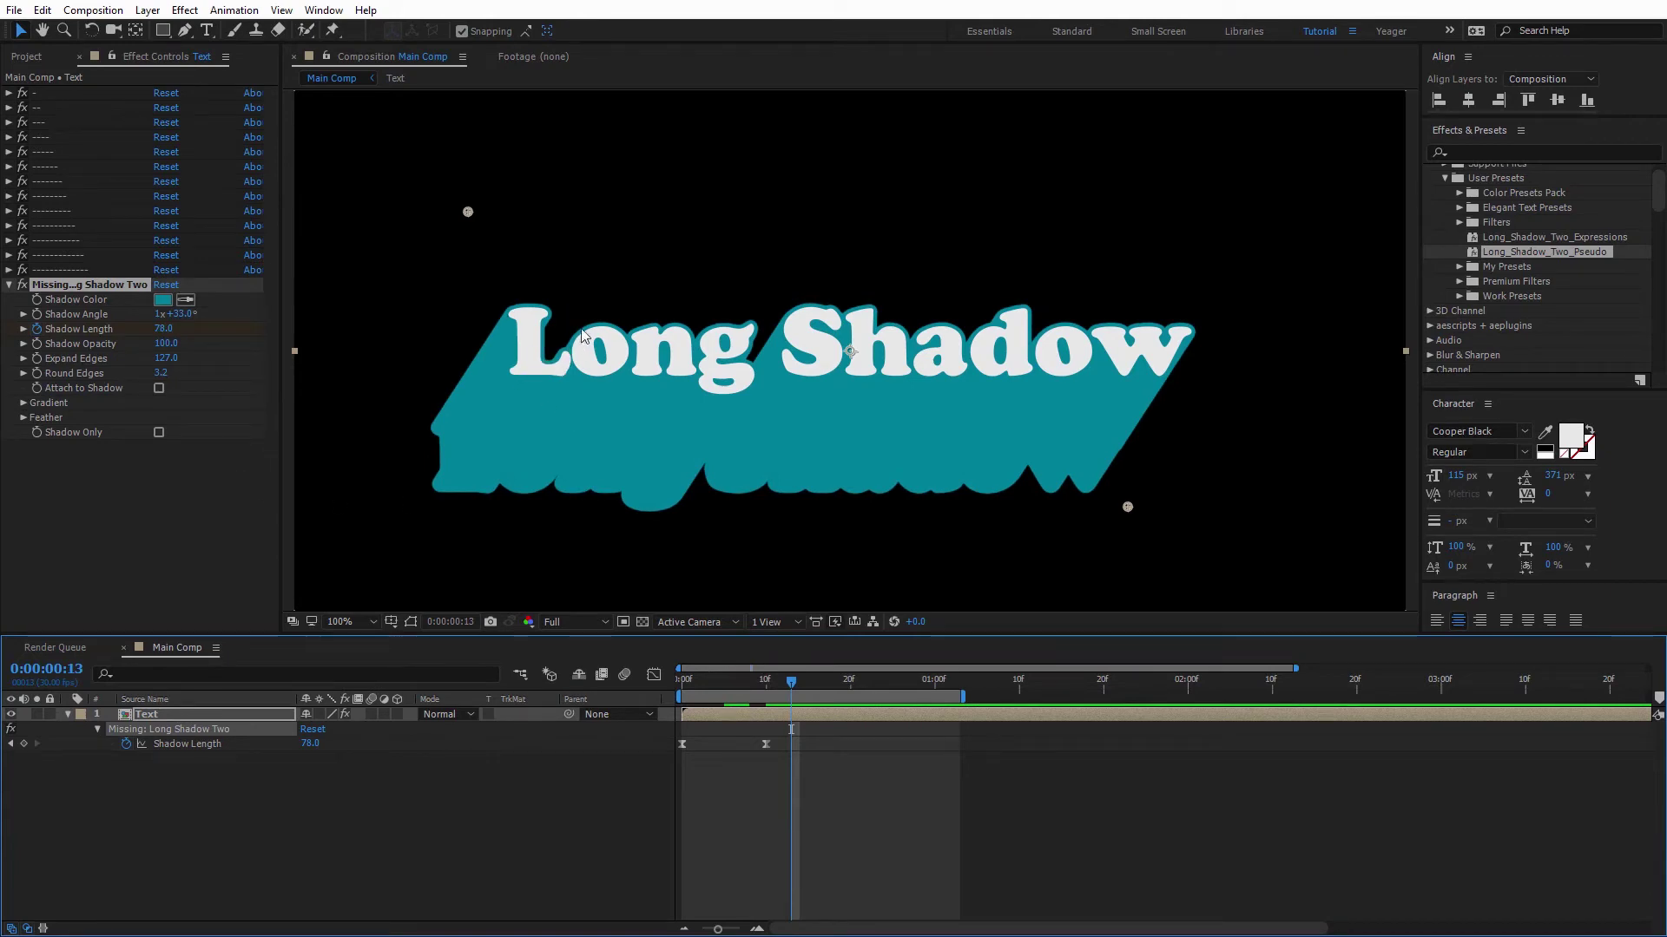
{"action": "left_click", "coordinate": [273, 390]}
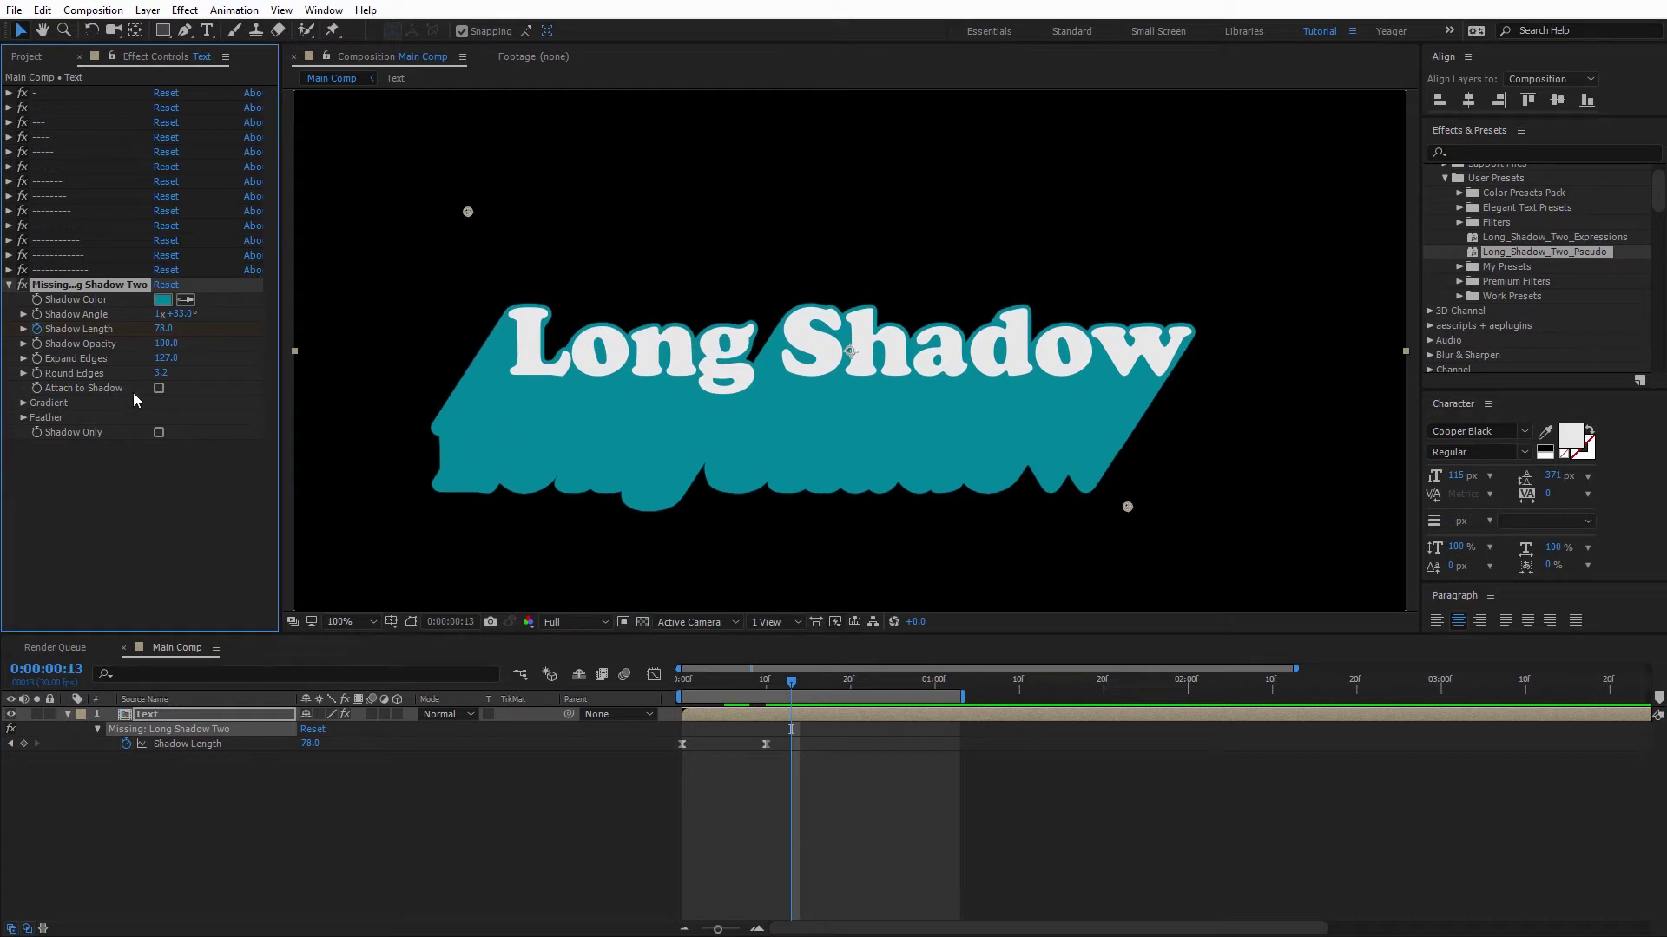
With Attach to Shadow temporarily on, swing the Shadow Angle past 2x and set Shadow Length to 97.
{"action": "left_click", "coordinate": [159, 389]}
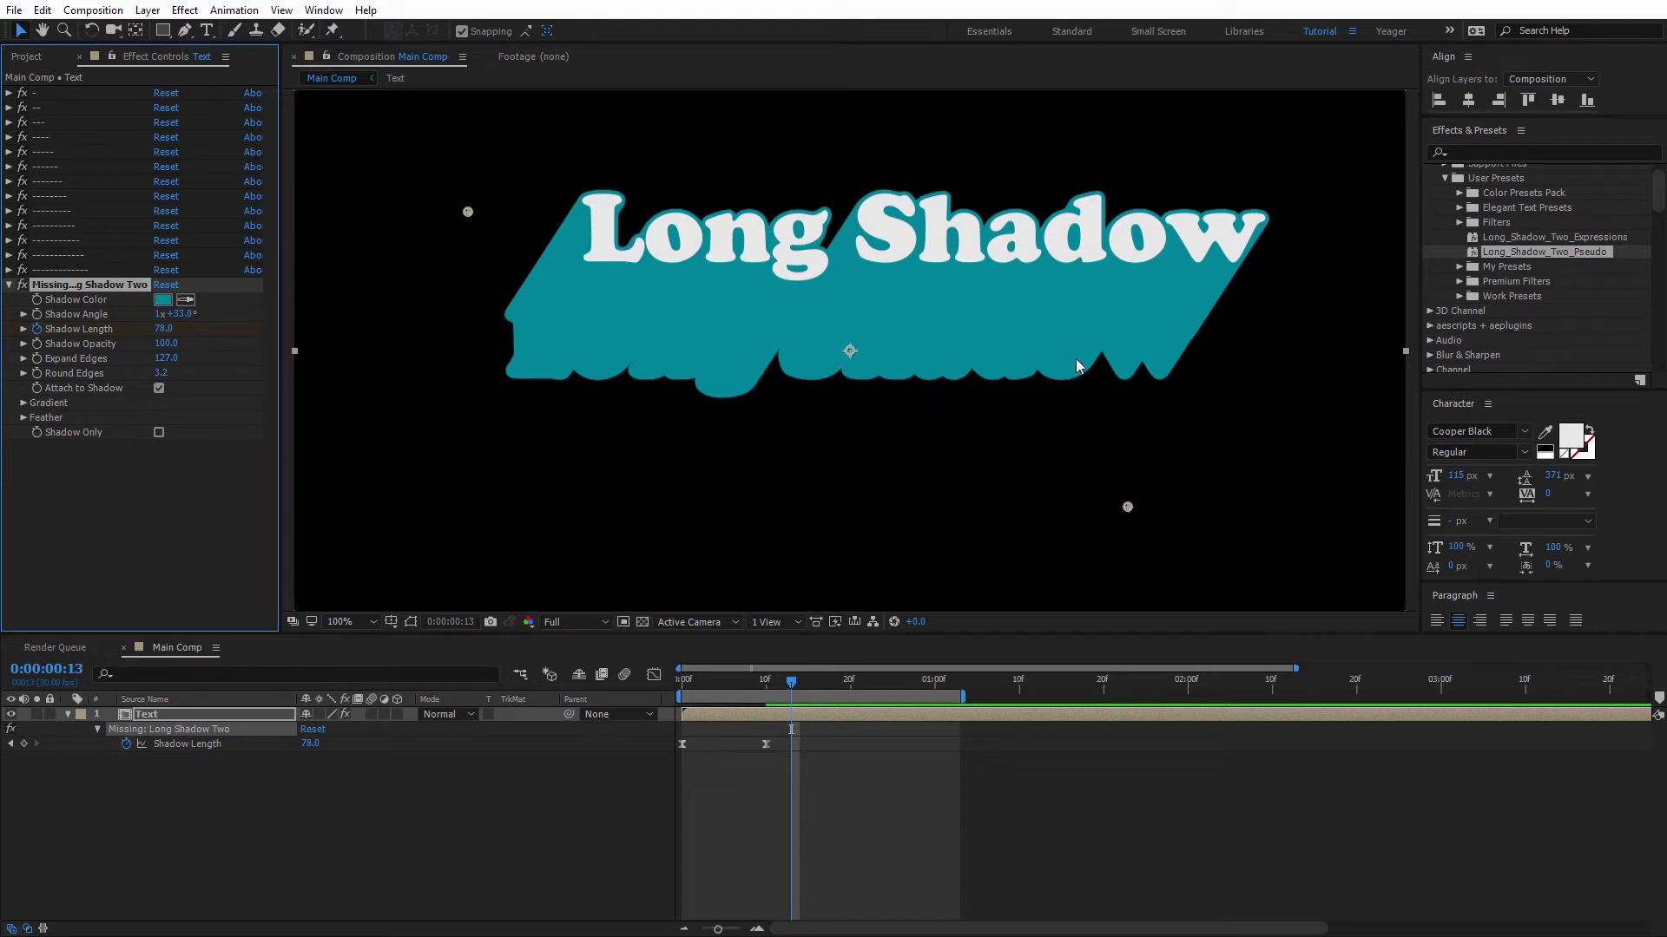
{"action": "left_click_drag", "start_coordinate": [183, 323], "coordinate": [349, 328]}
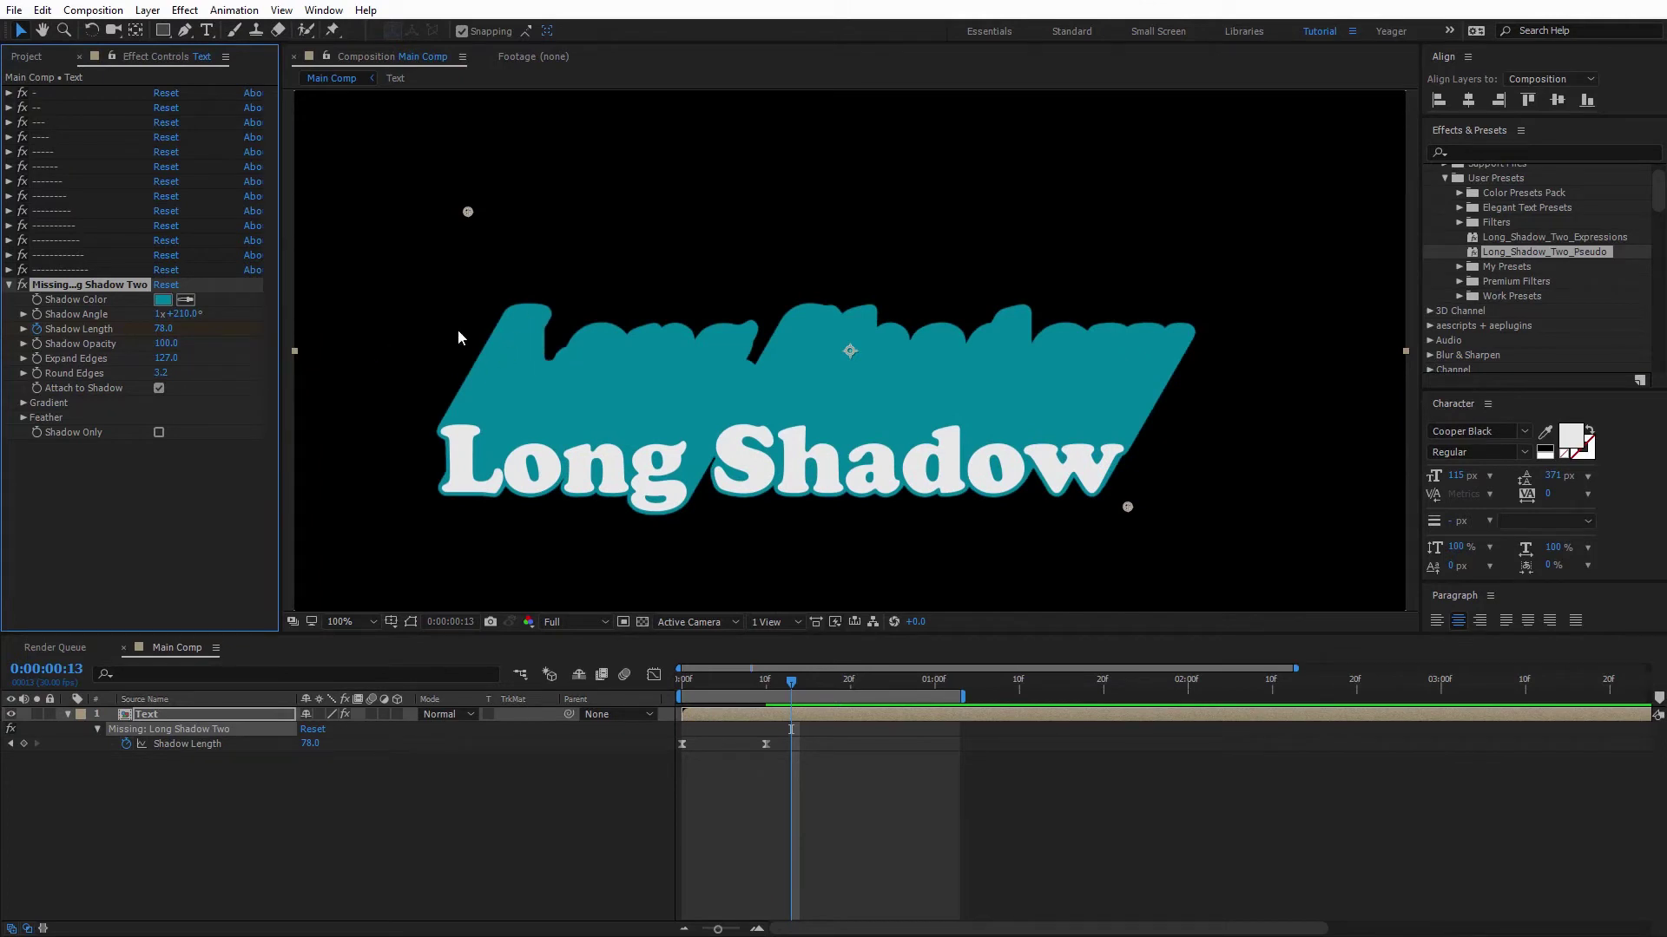
{"action": "left_click_drag", "start_coordinate": [163, 328], "coordinate": [217, 329]}
{"action": "key", "text": "comma"}
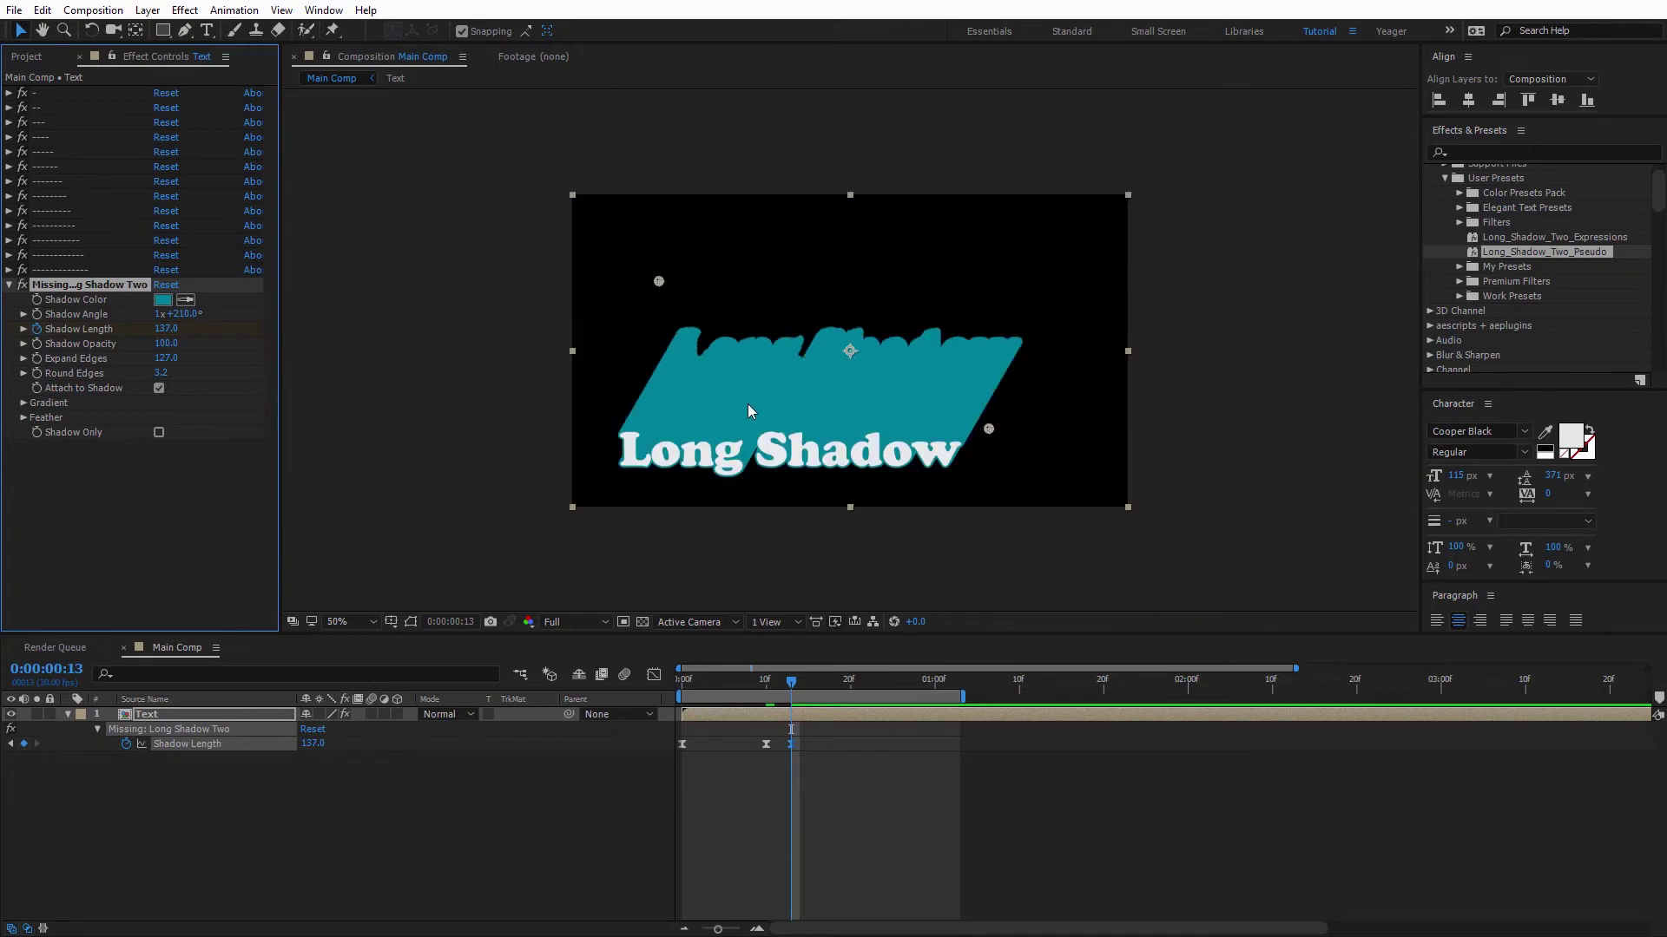
{"action": "left_click_drag", "start_coordinate": [166, 329], "coordinate": [126, 329]}
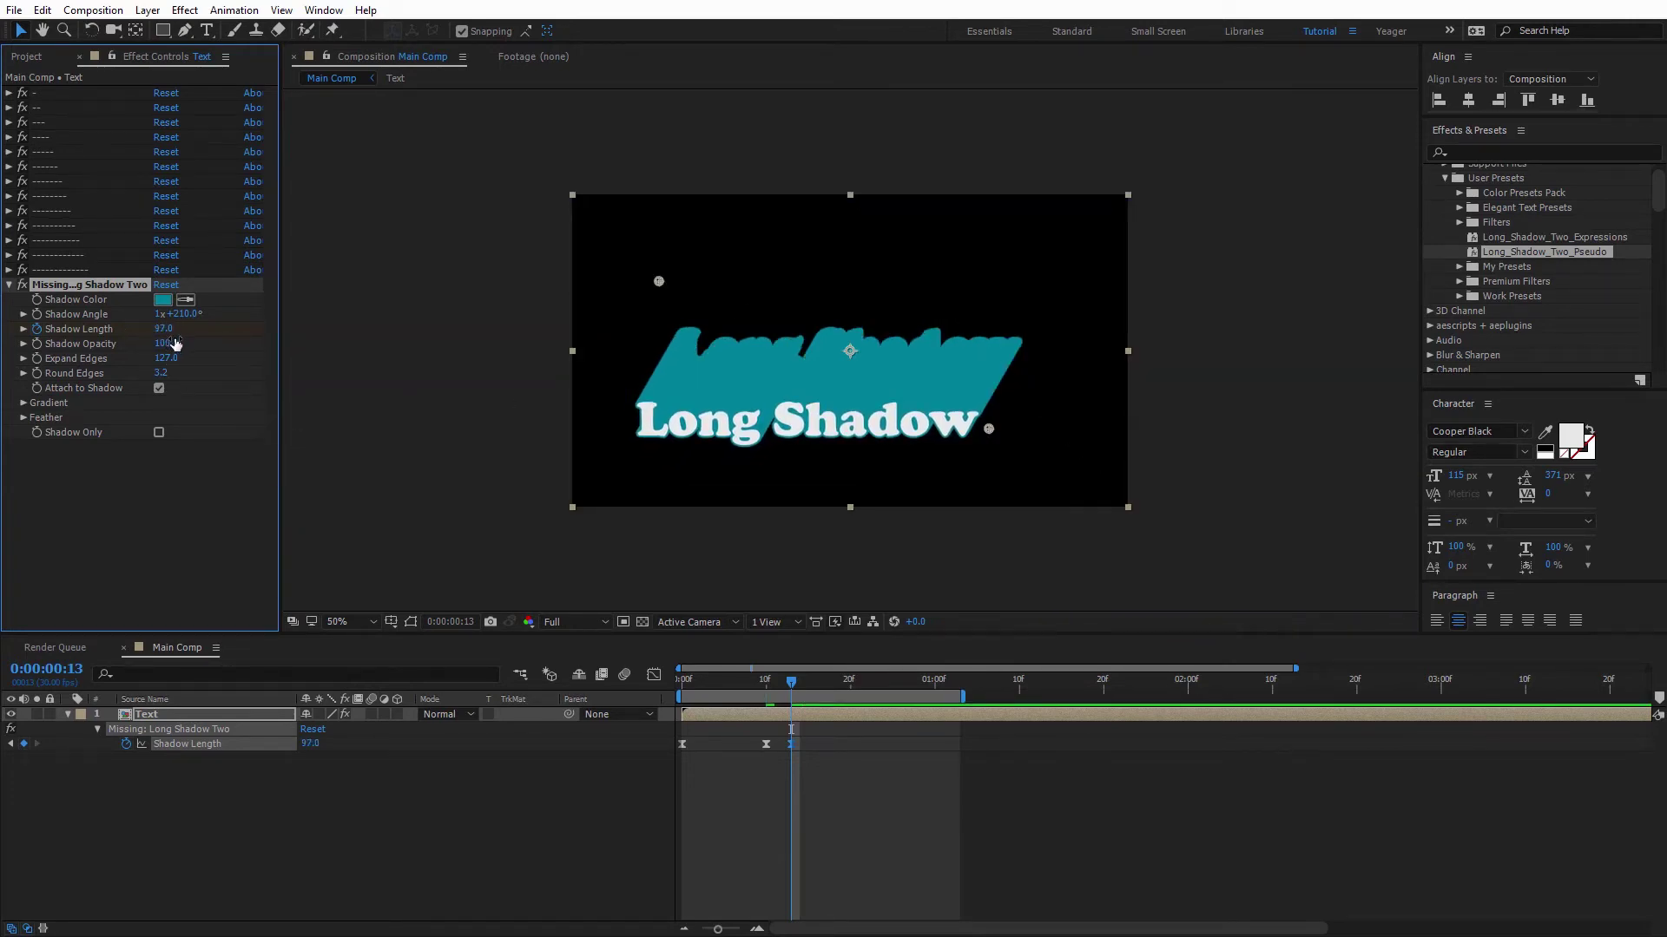
{"action": "left_click_drag", "start_coordinate": [184, 314], "coordinate": [376, 333]}
{"action": "left_click", "coordinate": [159, 388]}
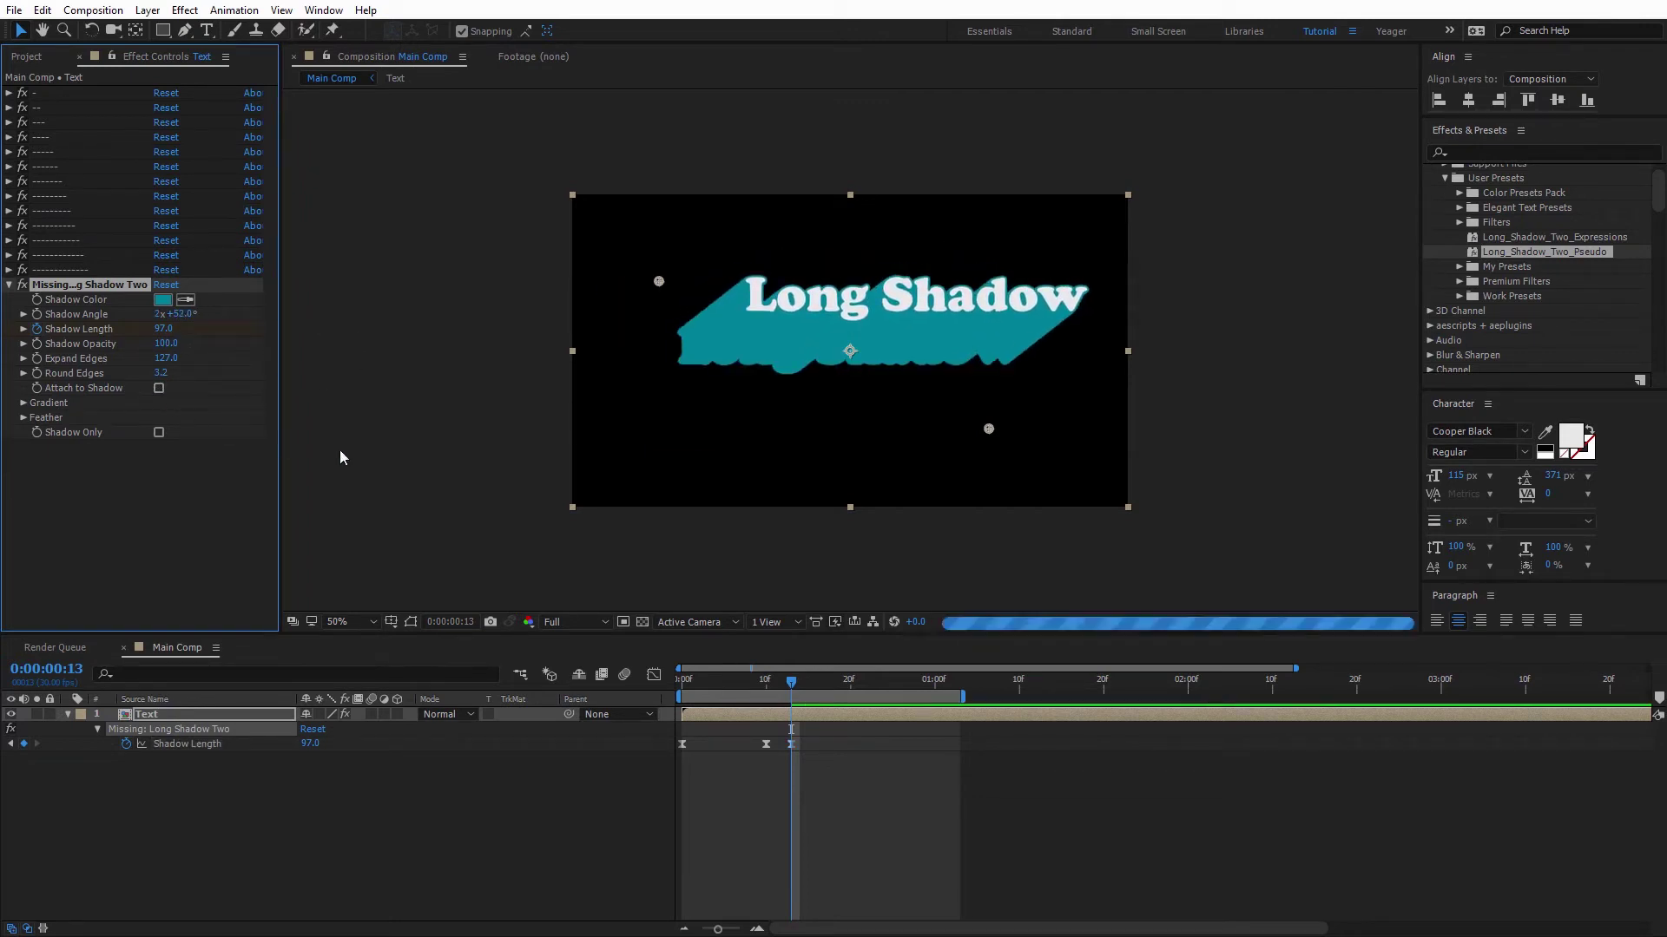
{"action": "key", "text": "period"}
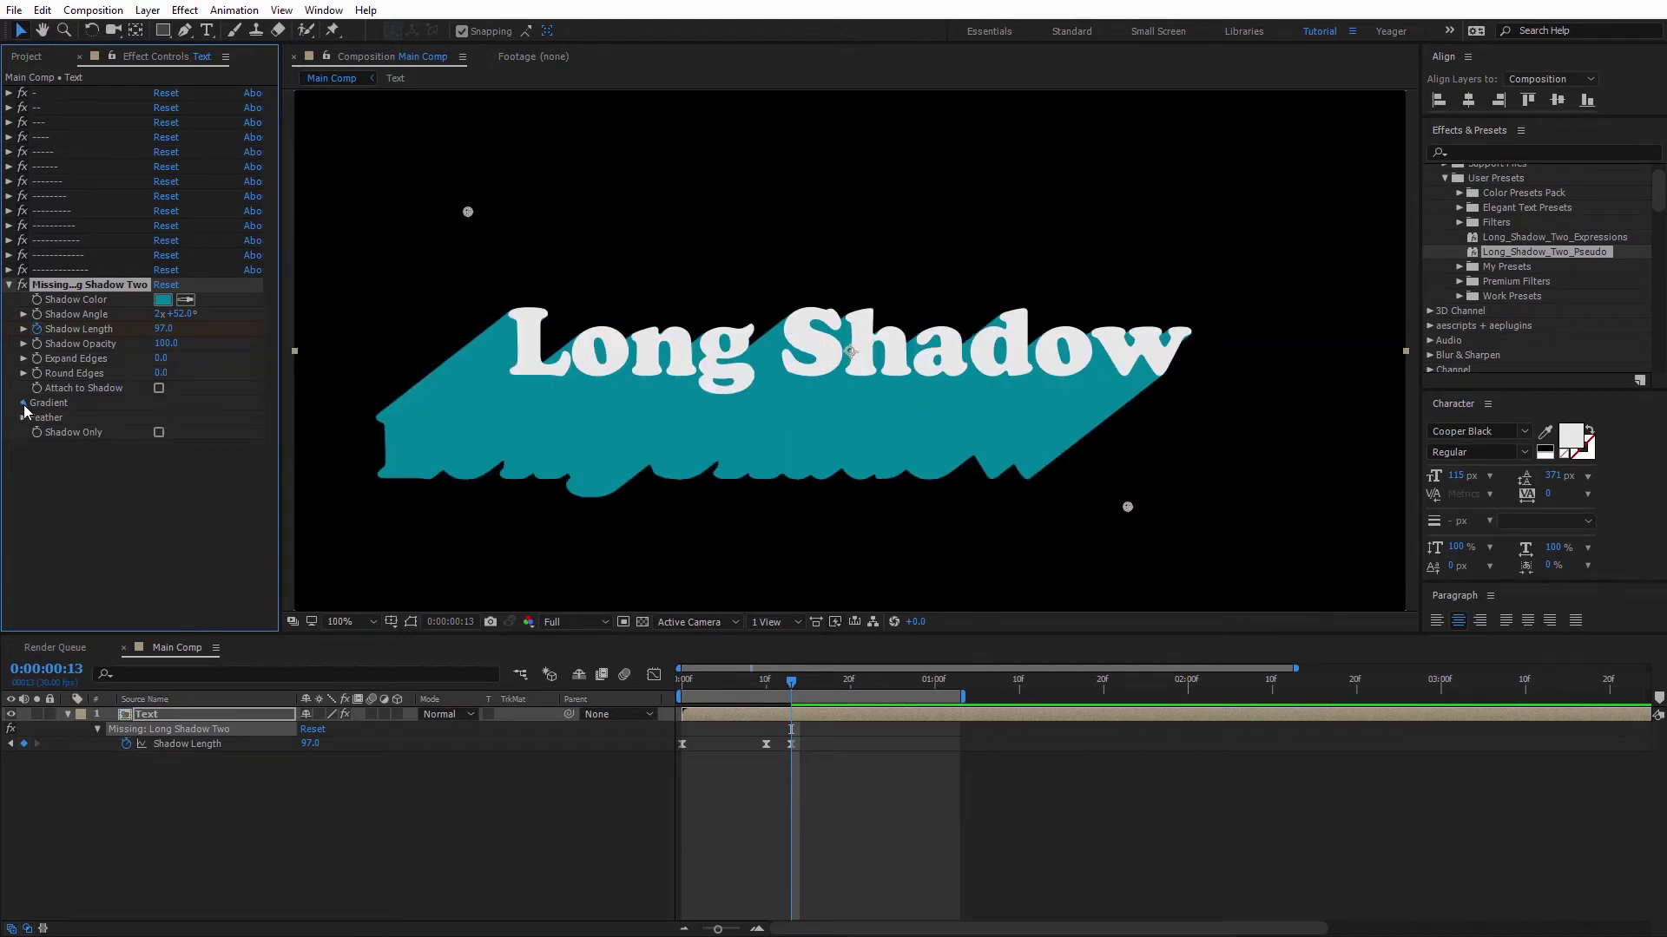
Turn on the shadow's gradient fill and position its start and end points.
{"action": "left_click", "coordinate": [24, 403]}
{"action": "left_click", "coordinate": [159, 417]}
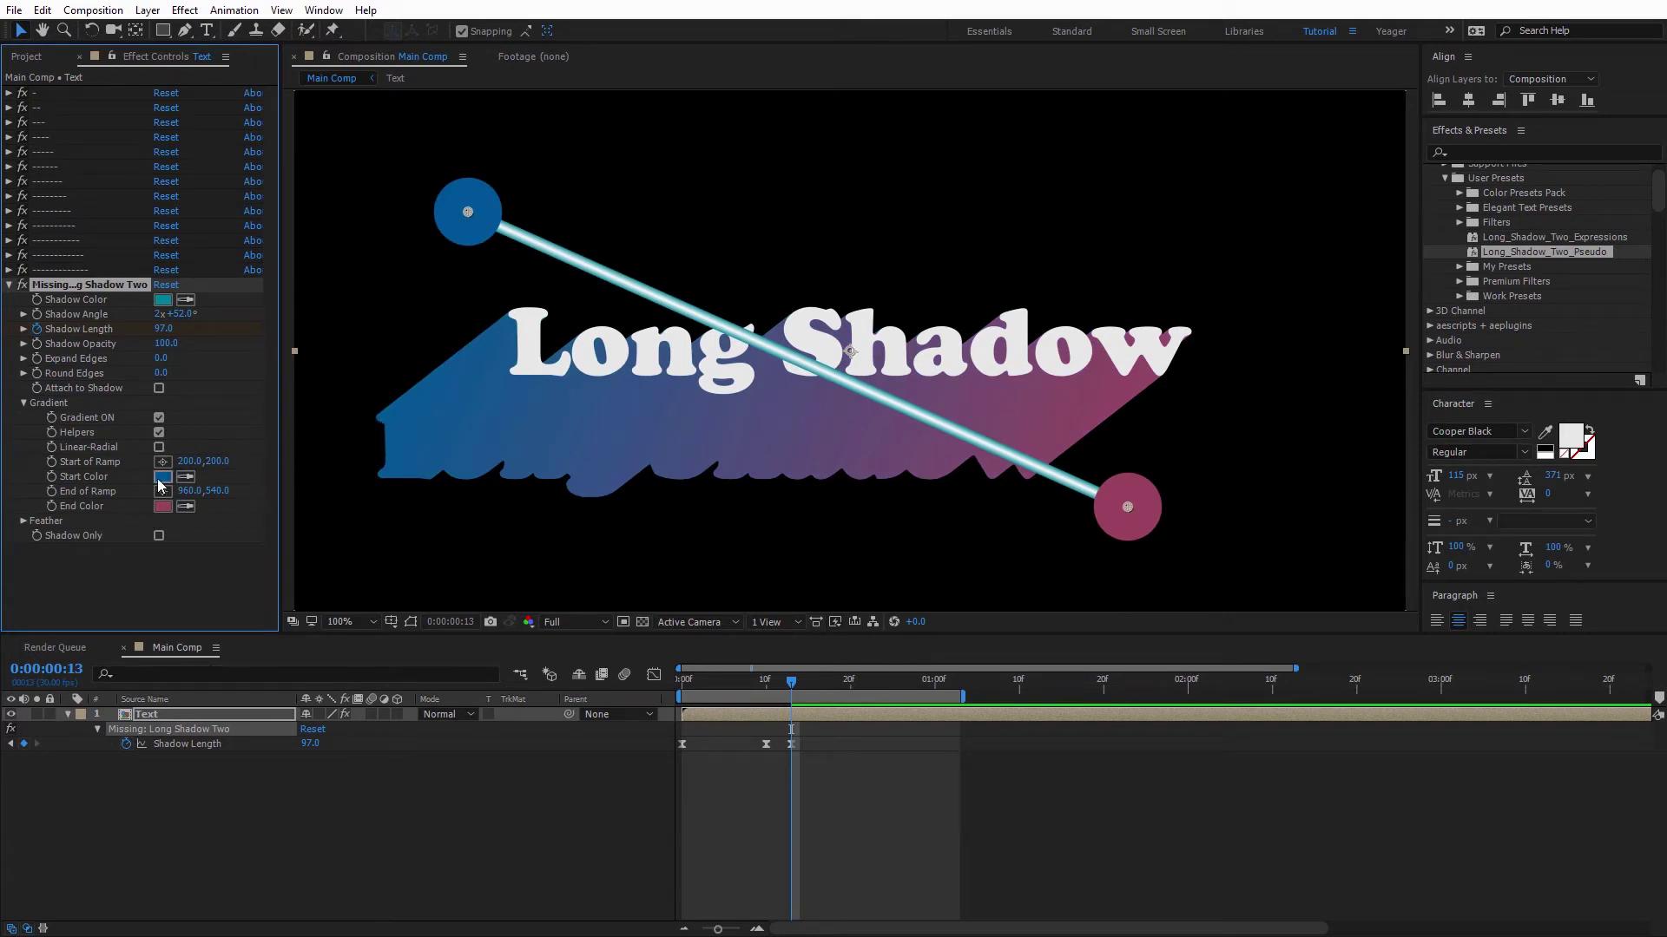
{"action": "left_click_drag", "start_coordinate": [467, 215], "coordinate": [375, 477]}
{"action": "left_click_drag", "start_coordinate": [1134, 512], "coordinate": [1187, 514]}
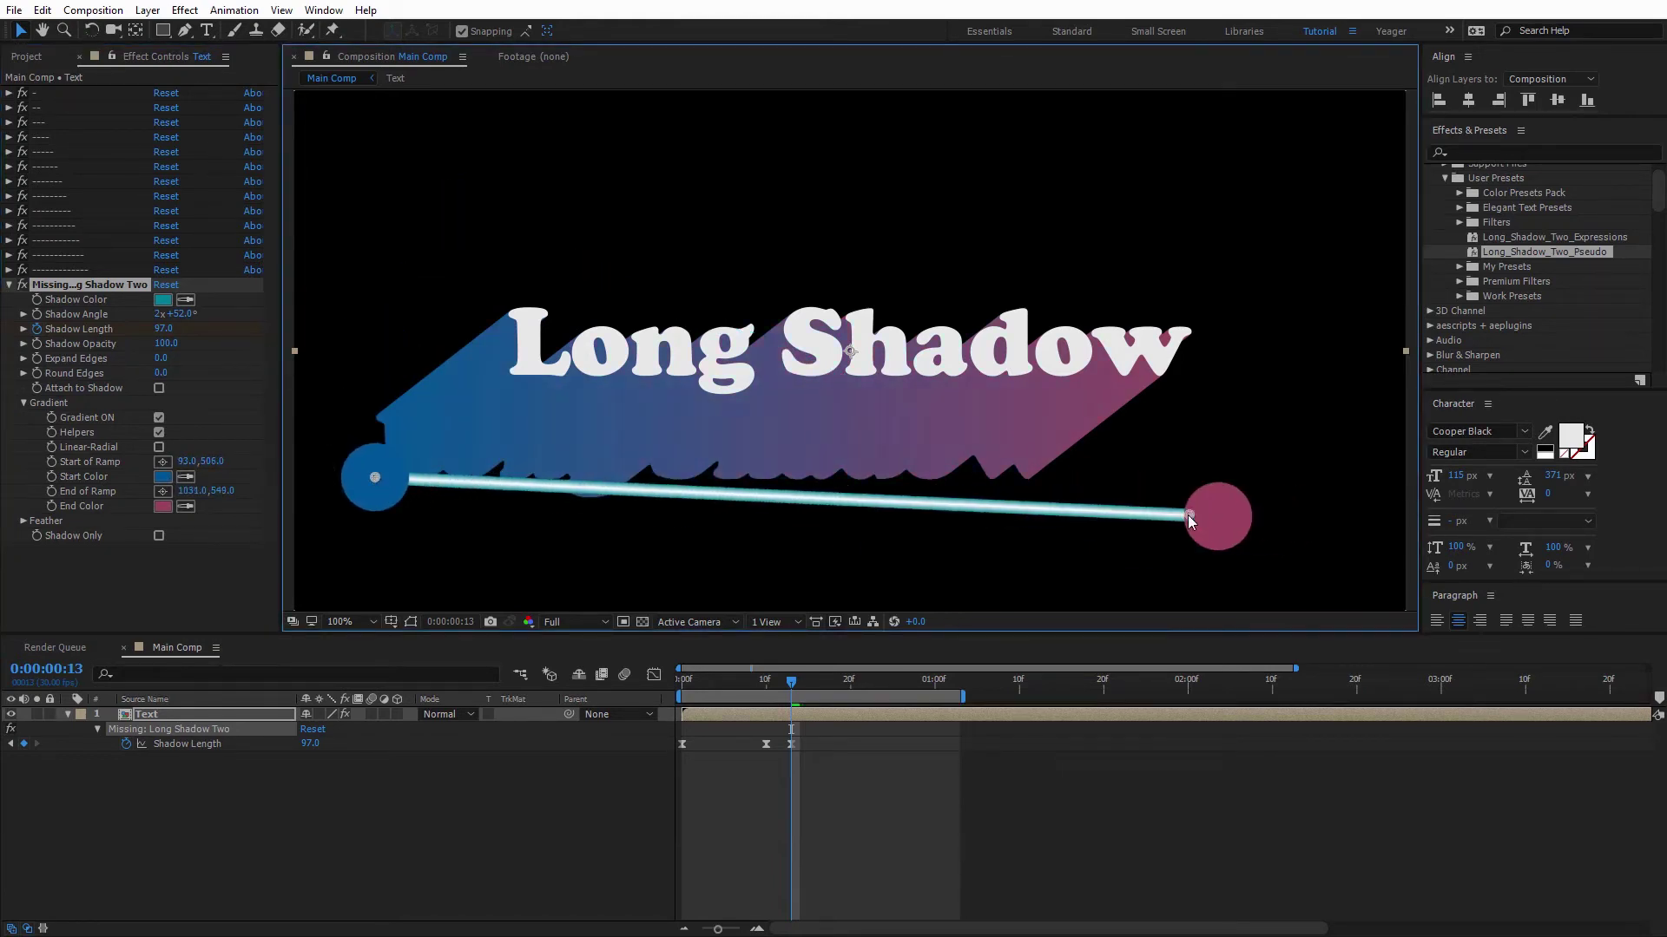
{"action": "left_click", "coordinate": [159, 448]}
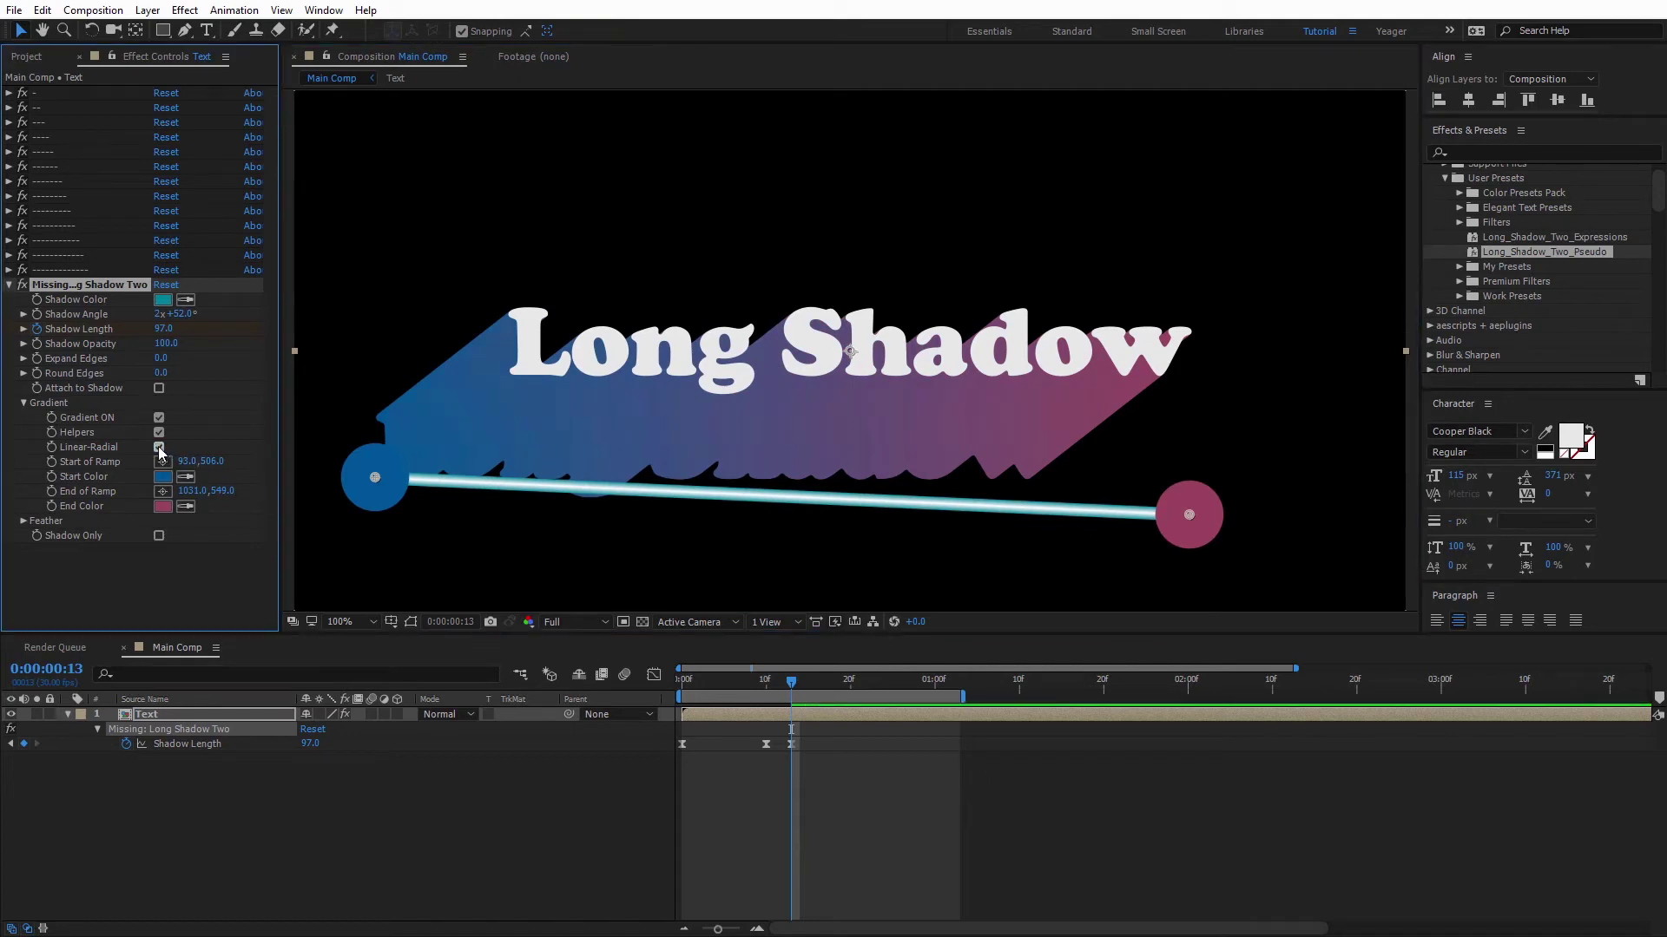
{"action": "left_click_drag", "start_coordinate": [1182, 514], "coordinate": [564, 465]}
{"action": "left_click_drag", "start_coordinate": [383, 472], "coordinate": [773, 445]}
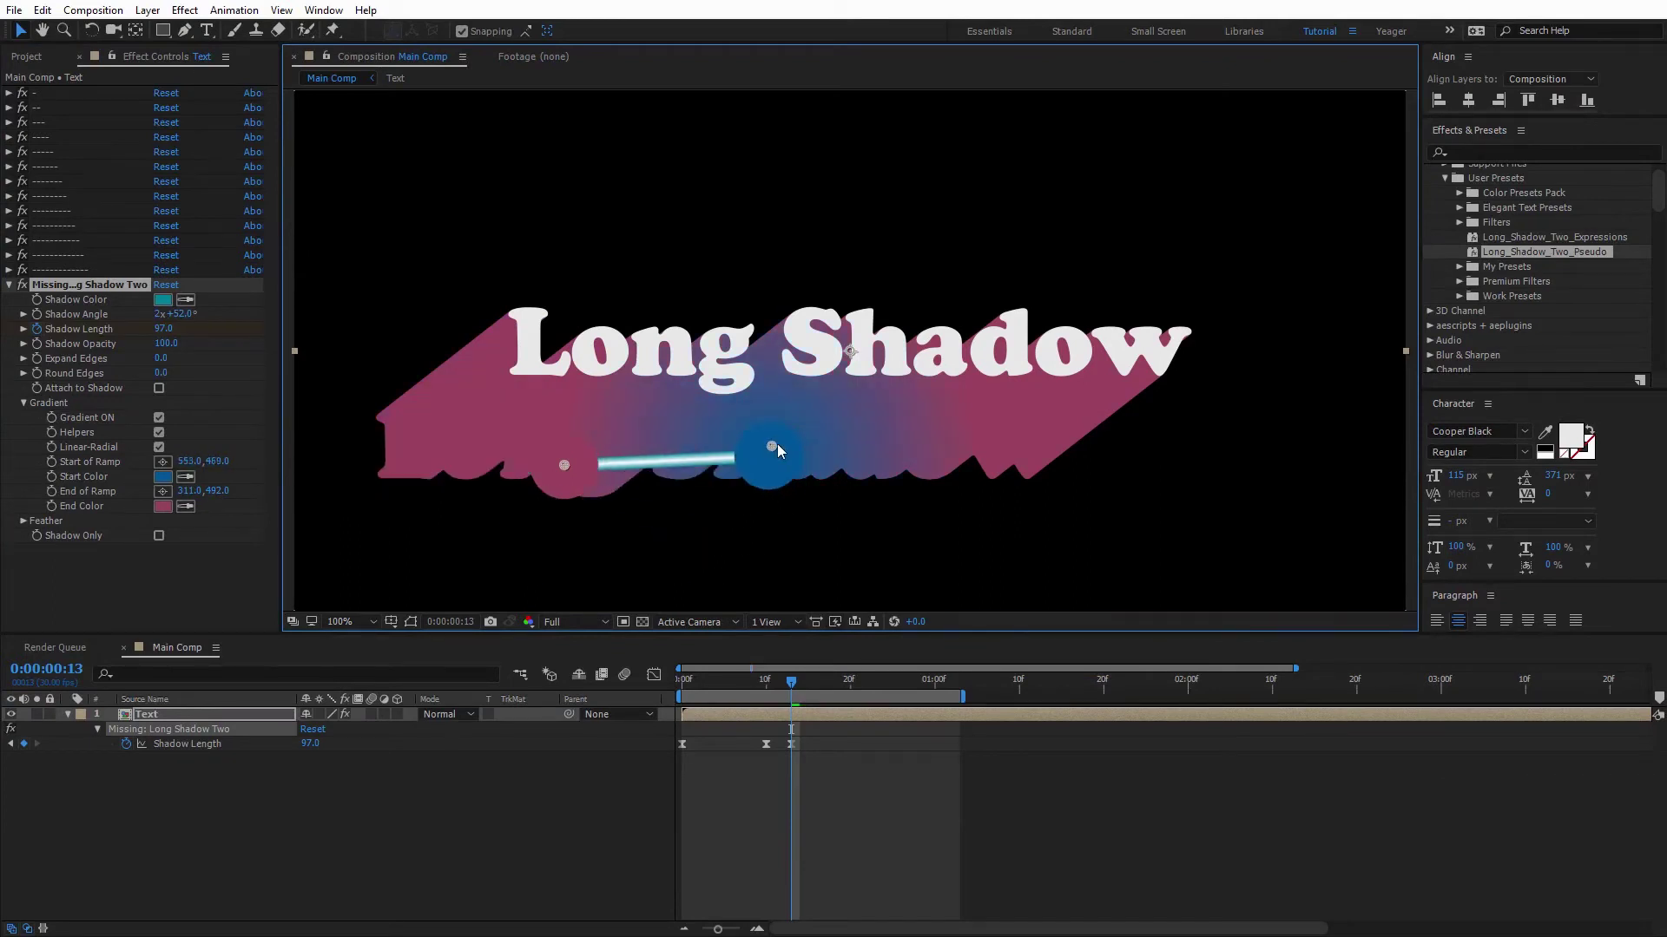
{"action": "left_click_drag", "start_coordinate": [563, 466], "coordinate": [484, 471]}
{"action": "left_click_drag", "start_coordinate": [774, 445], "coordinate": [1036, 472]}
Make the gradient linear with an orange start colour and hide the helper line.
{"action": "left_click", "coordinate": [159, 447]}
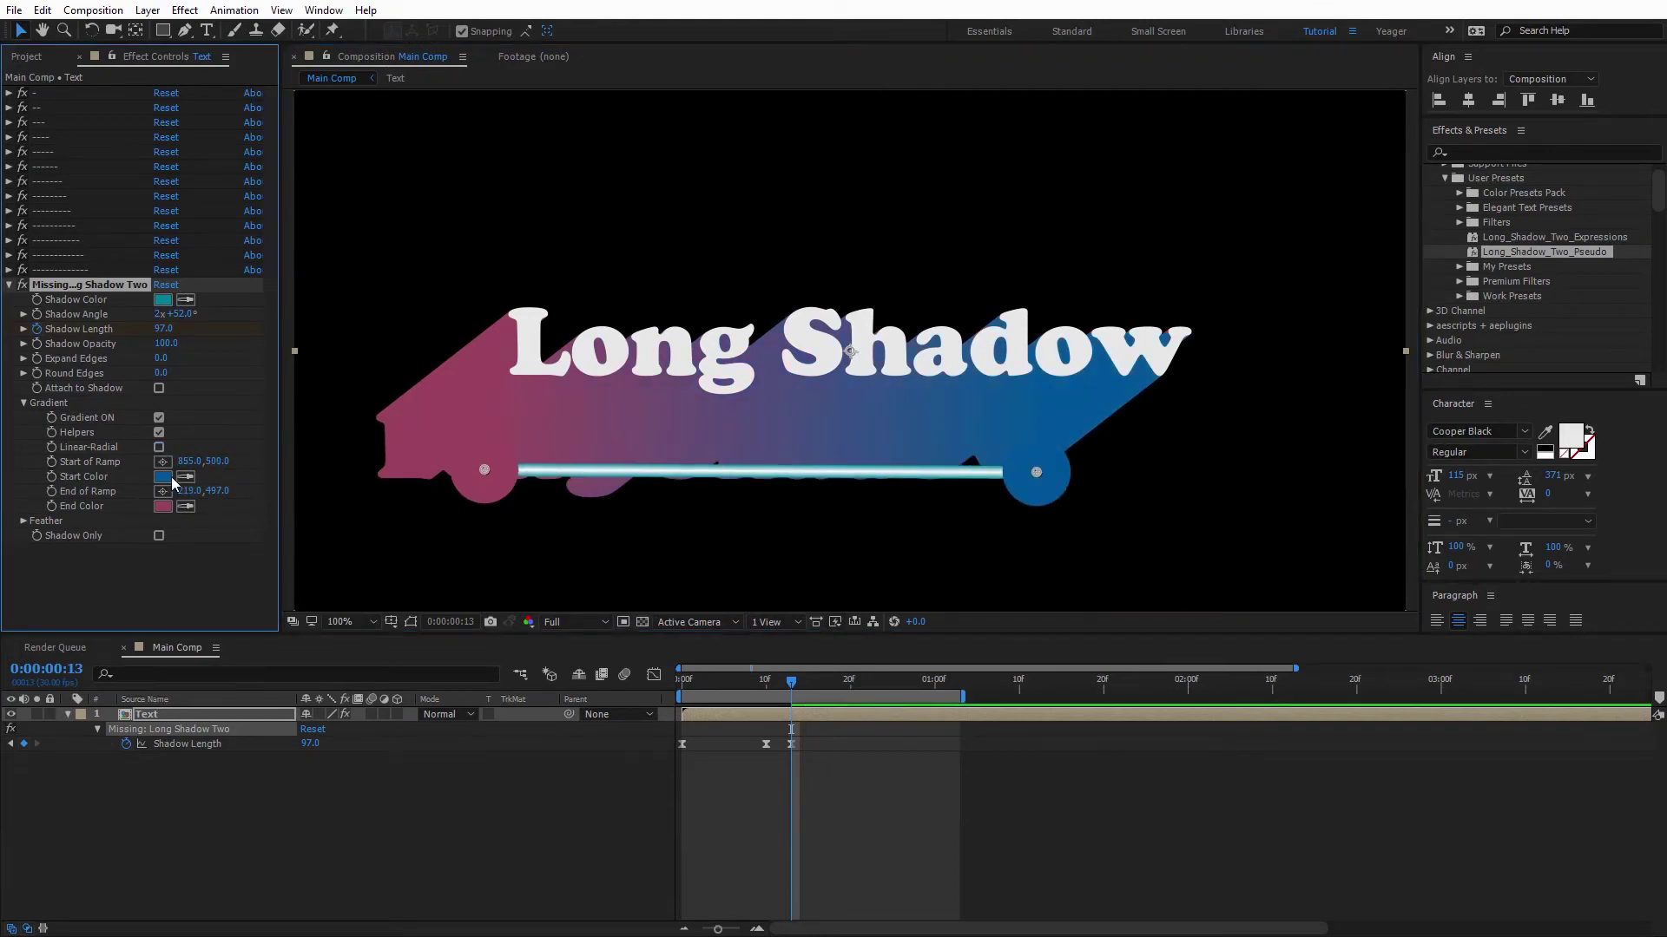
{"action": "left_click", "coordinate": [162, 476]}
{"action": "left_click_drag", "start_coordinate": [849, 574], "coordinate": [849, 683]}
{"action": "left_click", "coordinate": [982, 483]}
{"action": "left_click", "coordinate": [159, 432]}
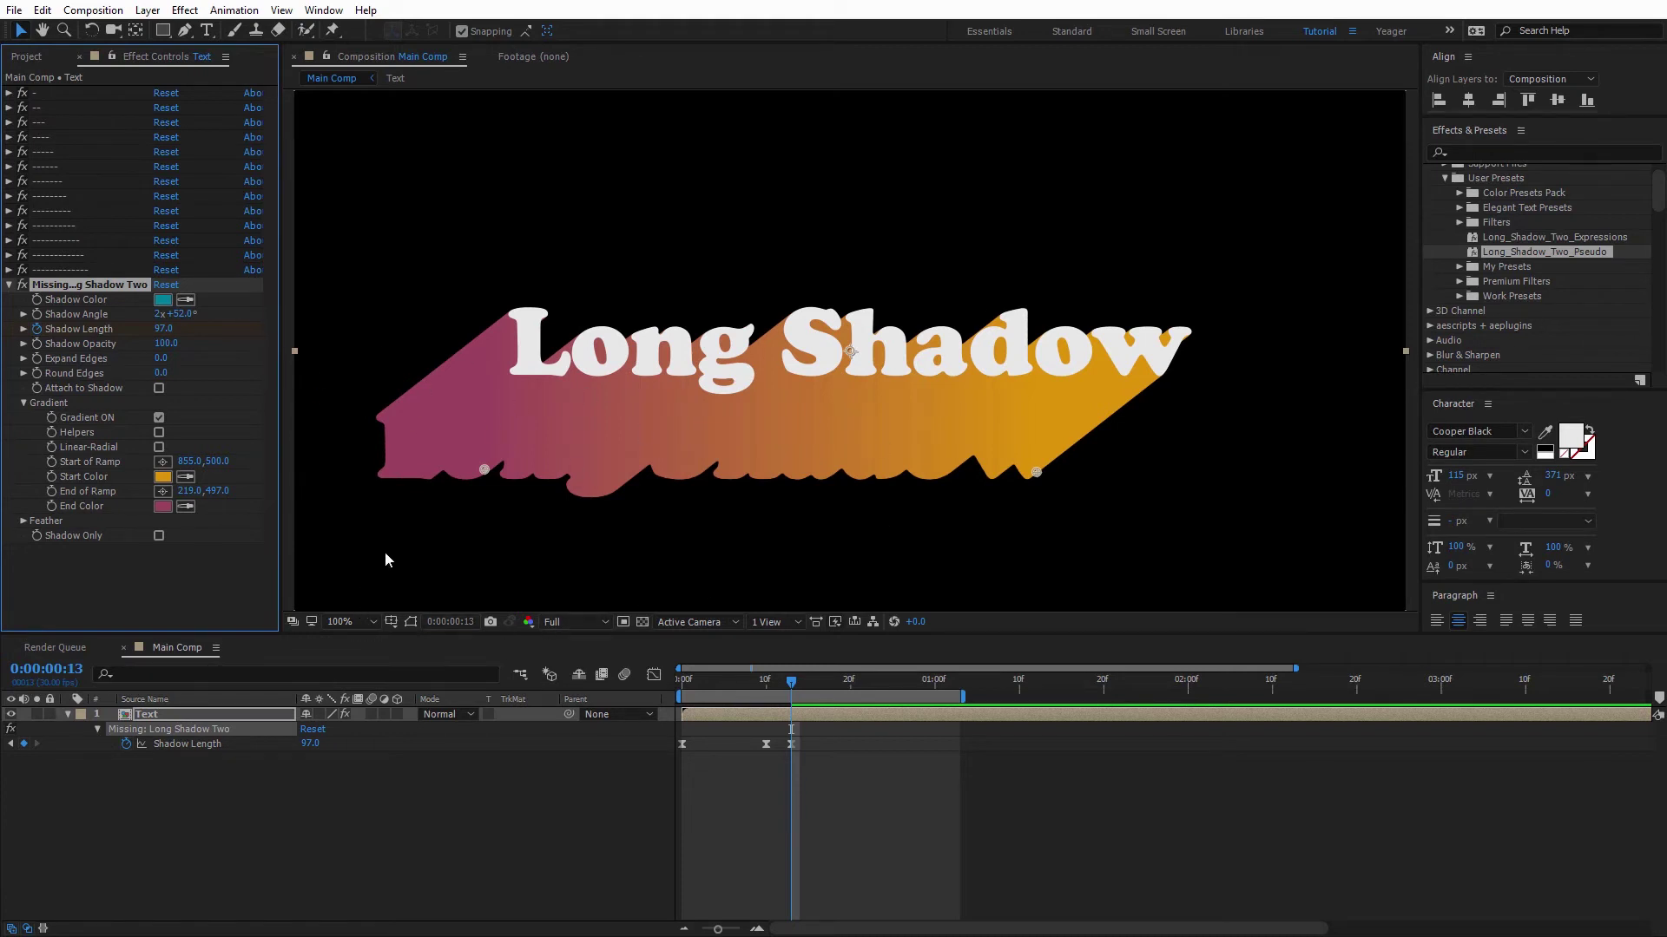
Test the shadow's Feather Position and Feather Amount, then reset both to 0.
{"action": "left_click", "coordinate": [22, 522]}
{"action": "left_click_drag", "start_coordinate": [162, 536], "coordinate": [187, 540]}
{"action": "mouse_move", "coordinate": [212, 542]}
{"action": "left_mouse_down"}
{"action": "mouse_move", "coordinate": [172, 548]}
{"action": "mouse_move", "coordinate": [193, 547]}
{"action": "left_mouse_up"}
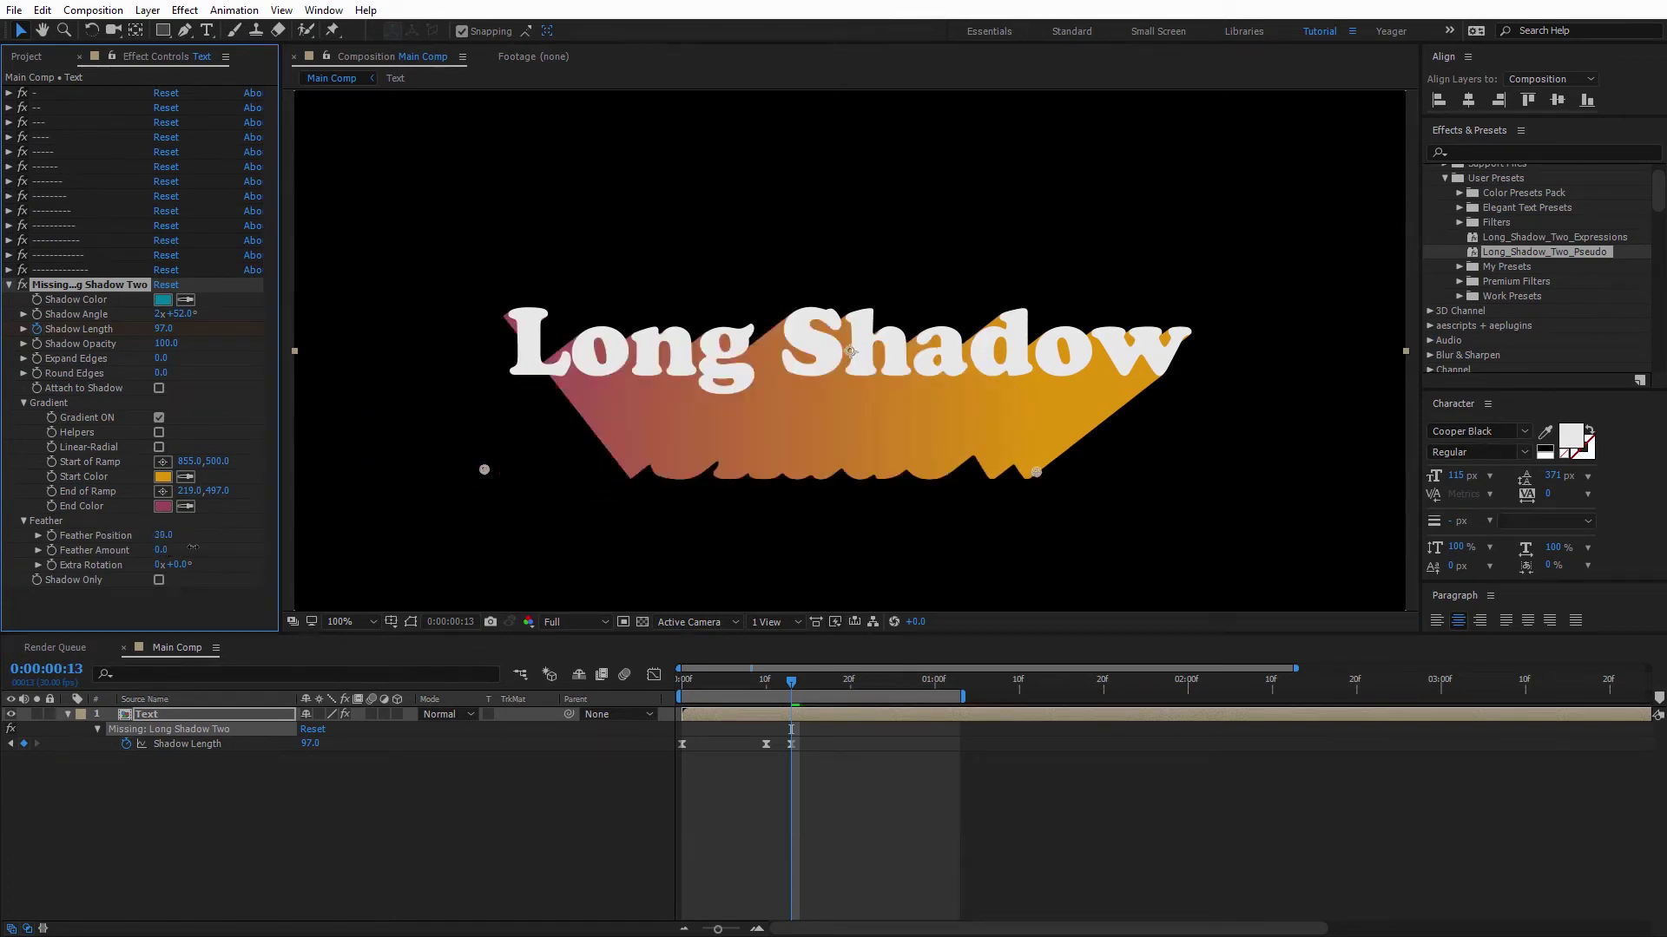
{"action": "left_click_drag", "start_coordinate": [157, 557], "coordinate": [274, 565]}
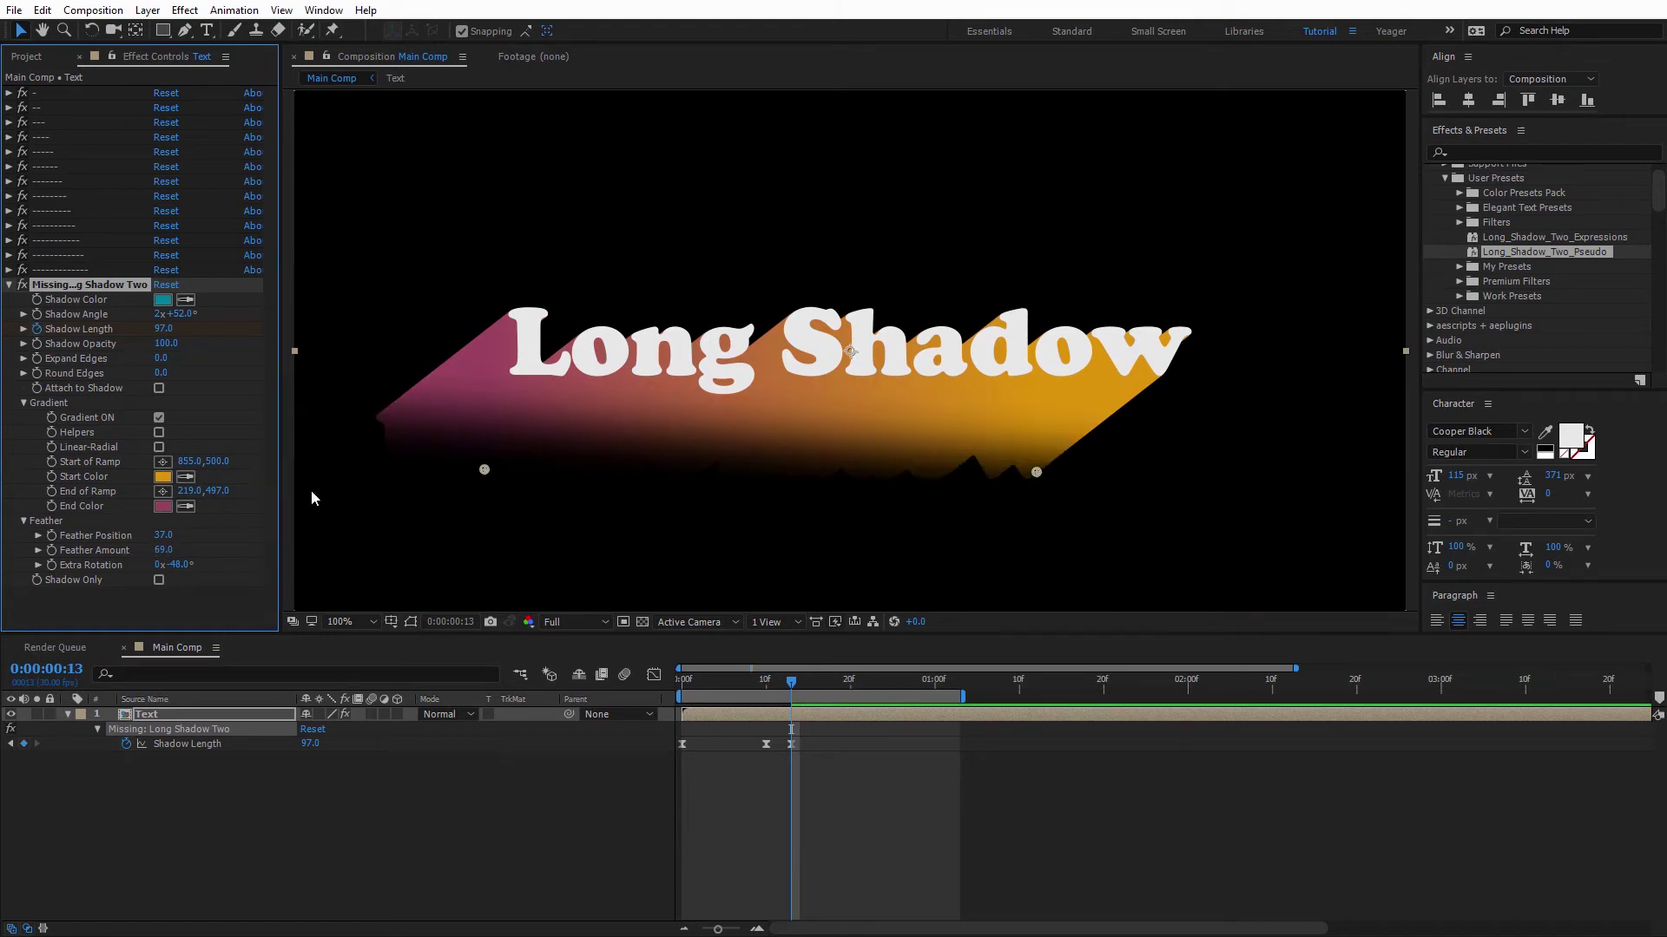
{"action": "left_click_drag", "start_coordinate": [163, 536], "coordinate": [39, 572]}
{"action": "left_click_drag", "start_coordinate": [161, 550], "coordinate": [5, 582]}
Set Extra Rotation to 0 and turn on Shadow Only.
{"action": "left_click", "coordinate": [178, 565]}
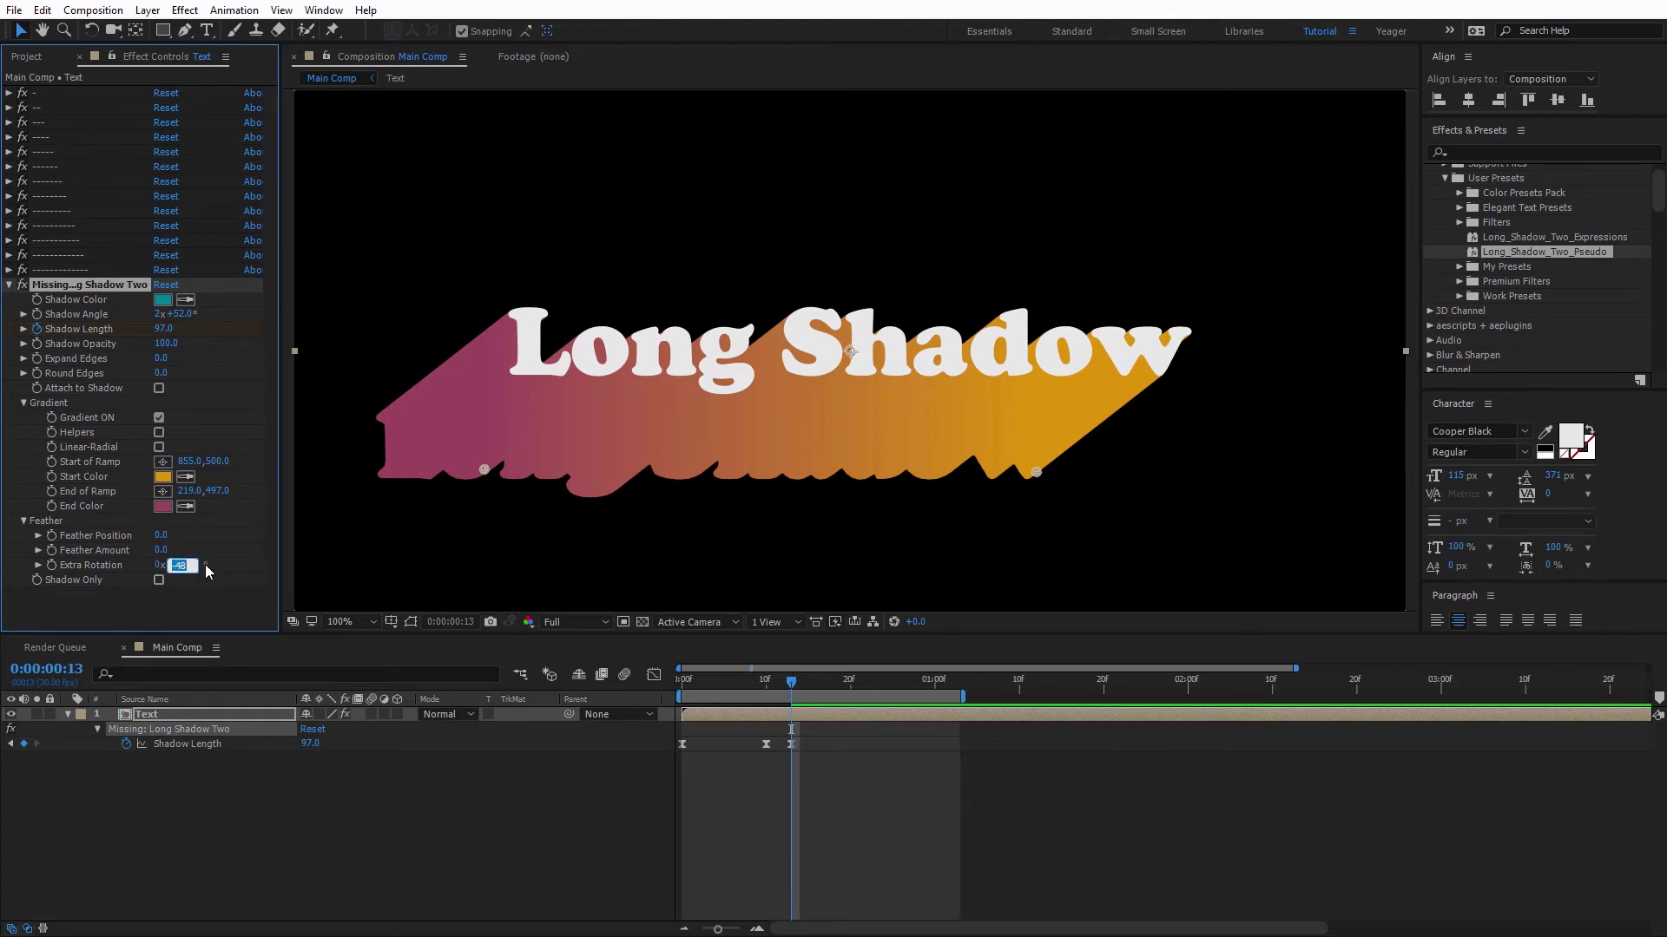
{"action": "type", "text": "0"}
{"action": "key", "text": "Return"}
{"action": "left_click", "coordinate": [159, 580]}
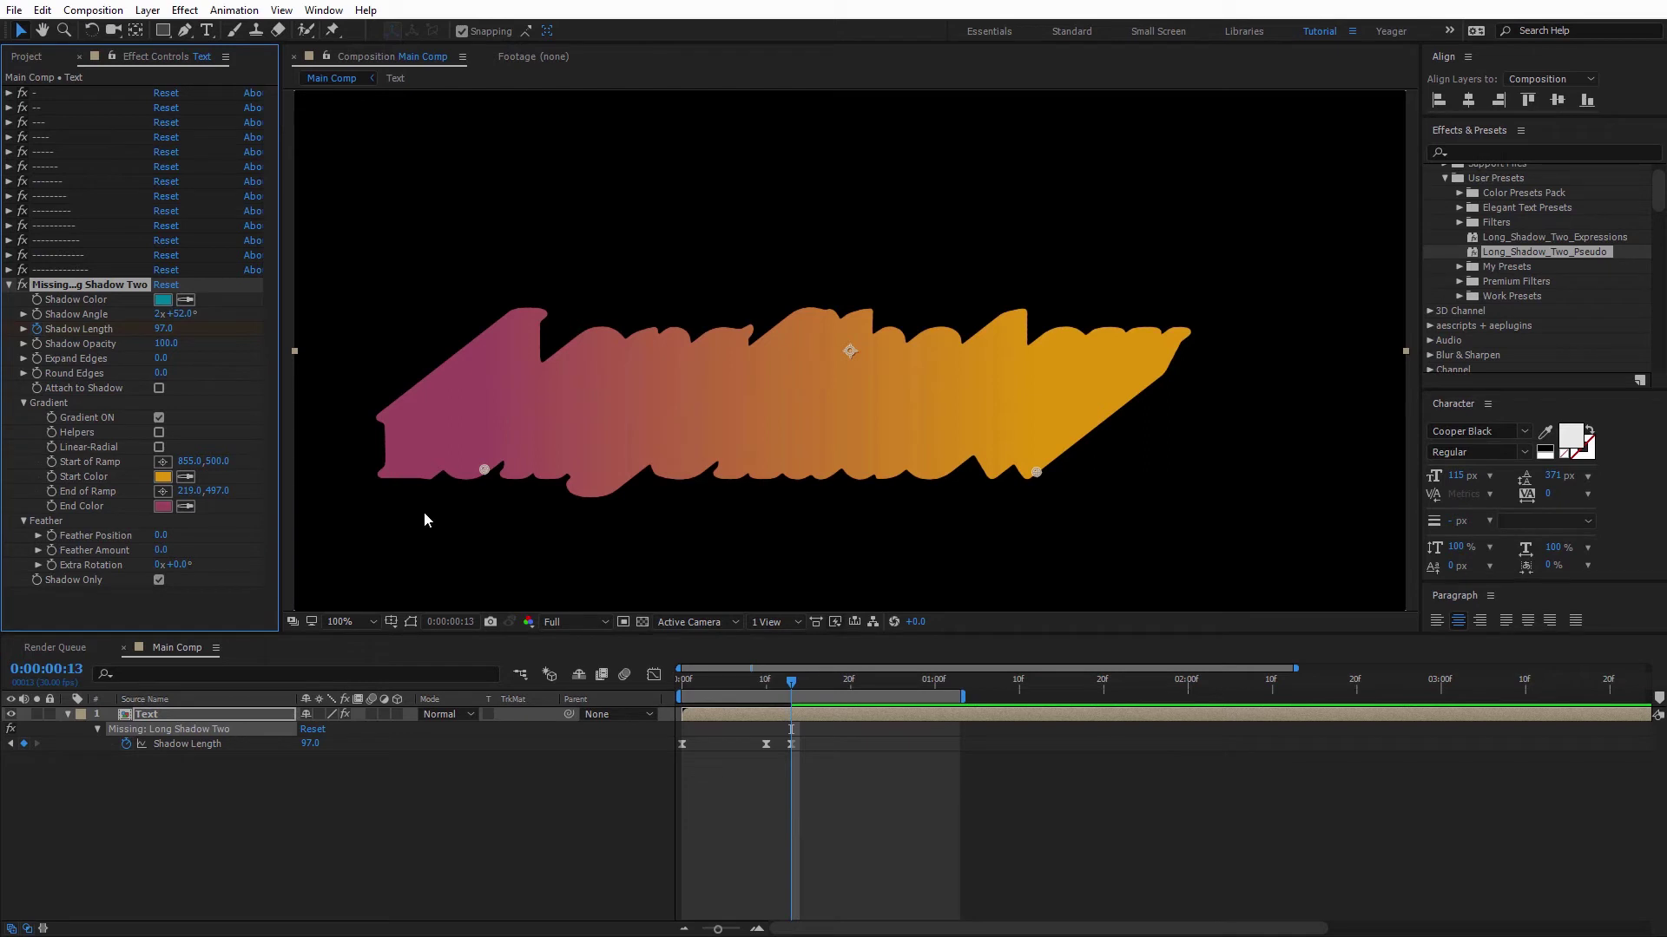
Turn Shadow Only off, then preview the shadow growing to its full 78.0 length.
{"action": "left_click", "coordinate": [159, 580]}
{"action": "key", "text": "space"}
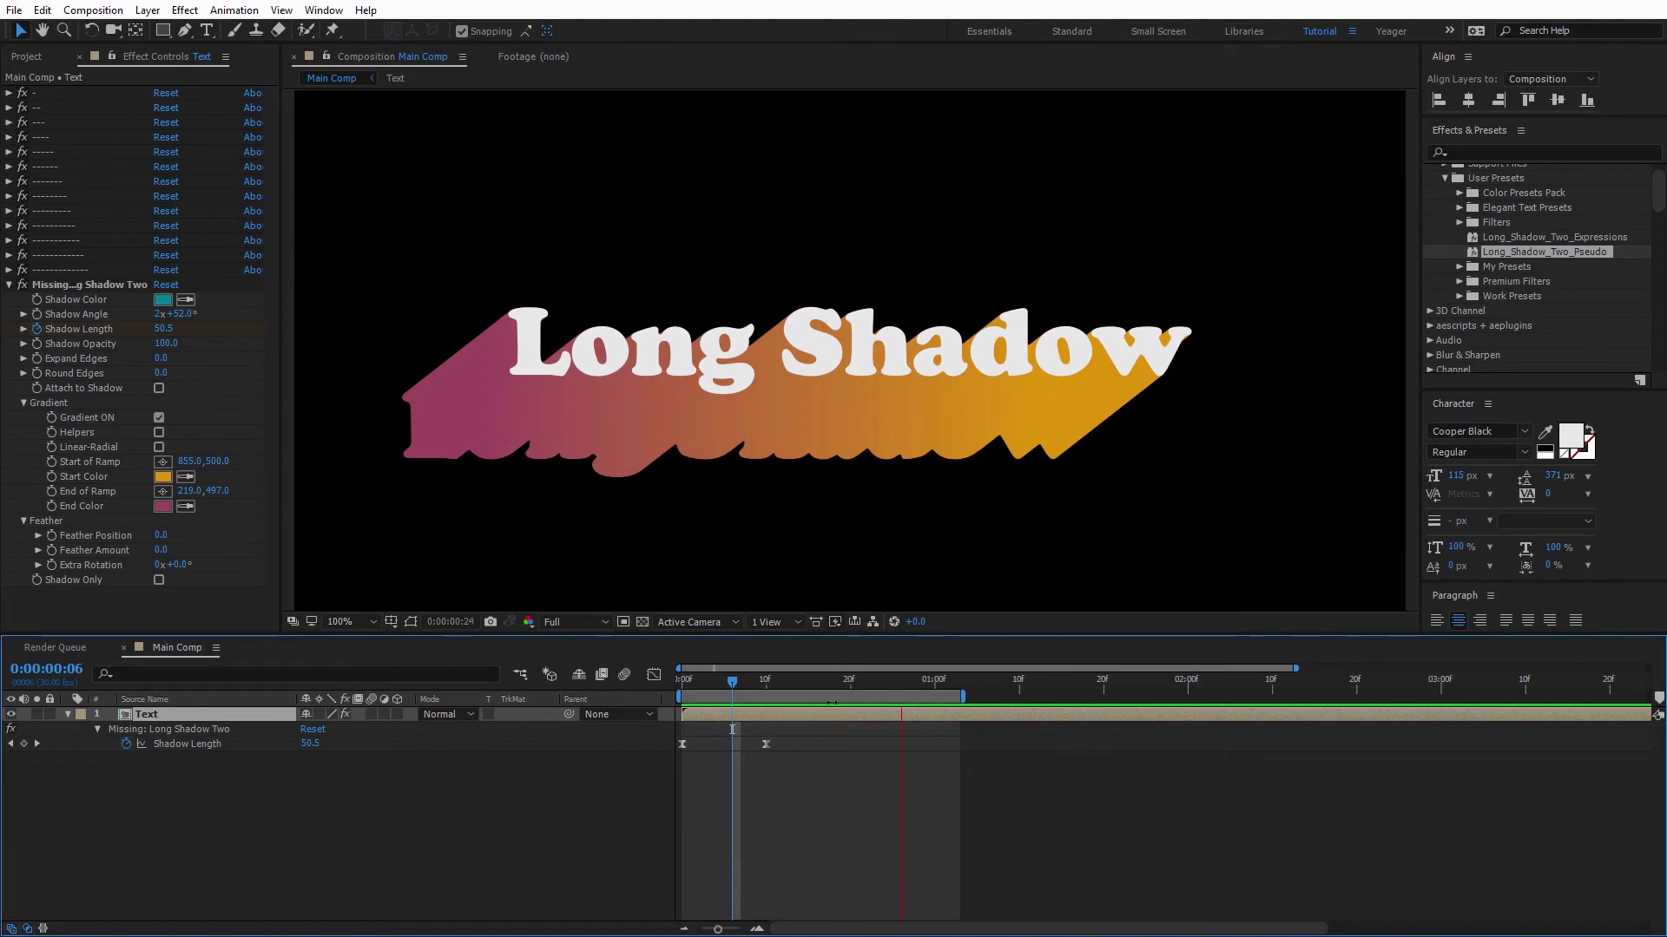
{"action": "left_click", "coordinate": [749, 684]}
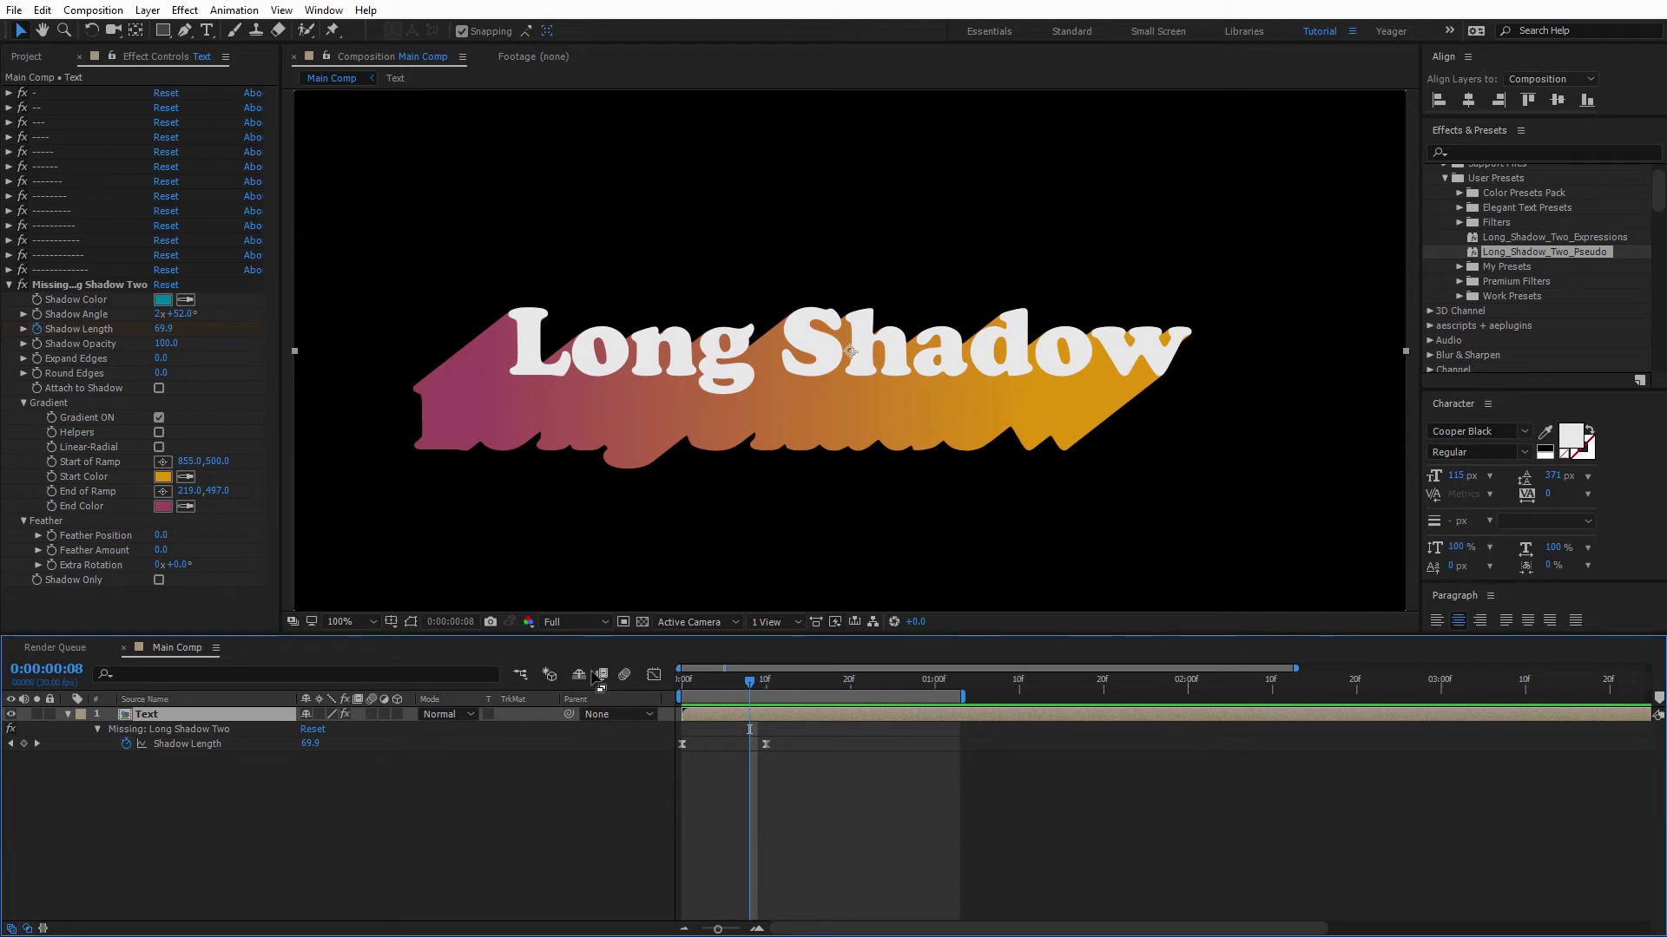
{"action": "left_click_drag", "start_coordinate": [673, 697], "coordinate": [766, 695]}
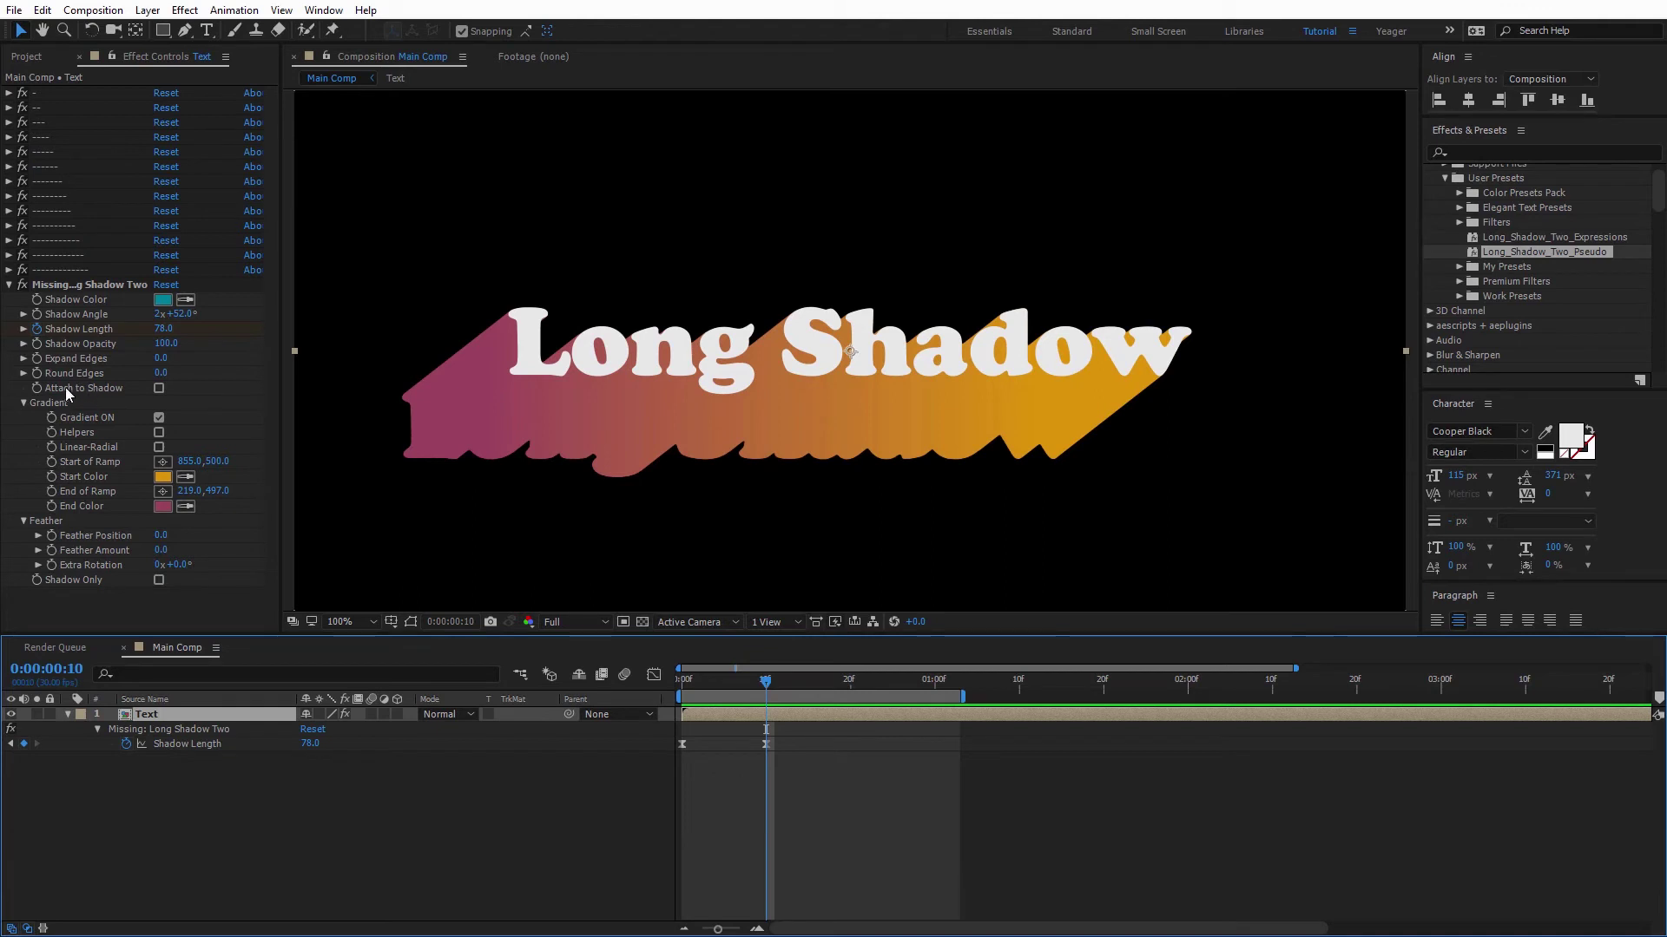
Turn on Attach to Shadow, shorten Shadow Length to 34, and add a Shadow Angle expression.
{"action": "left_click", "coordinate": [159, 389]}
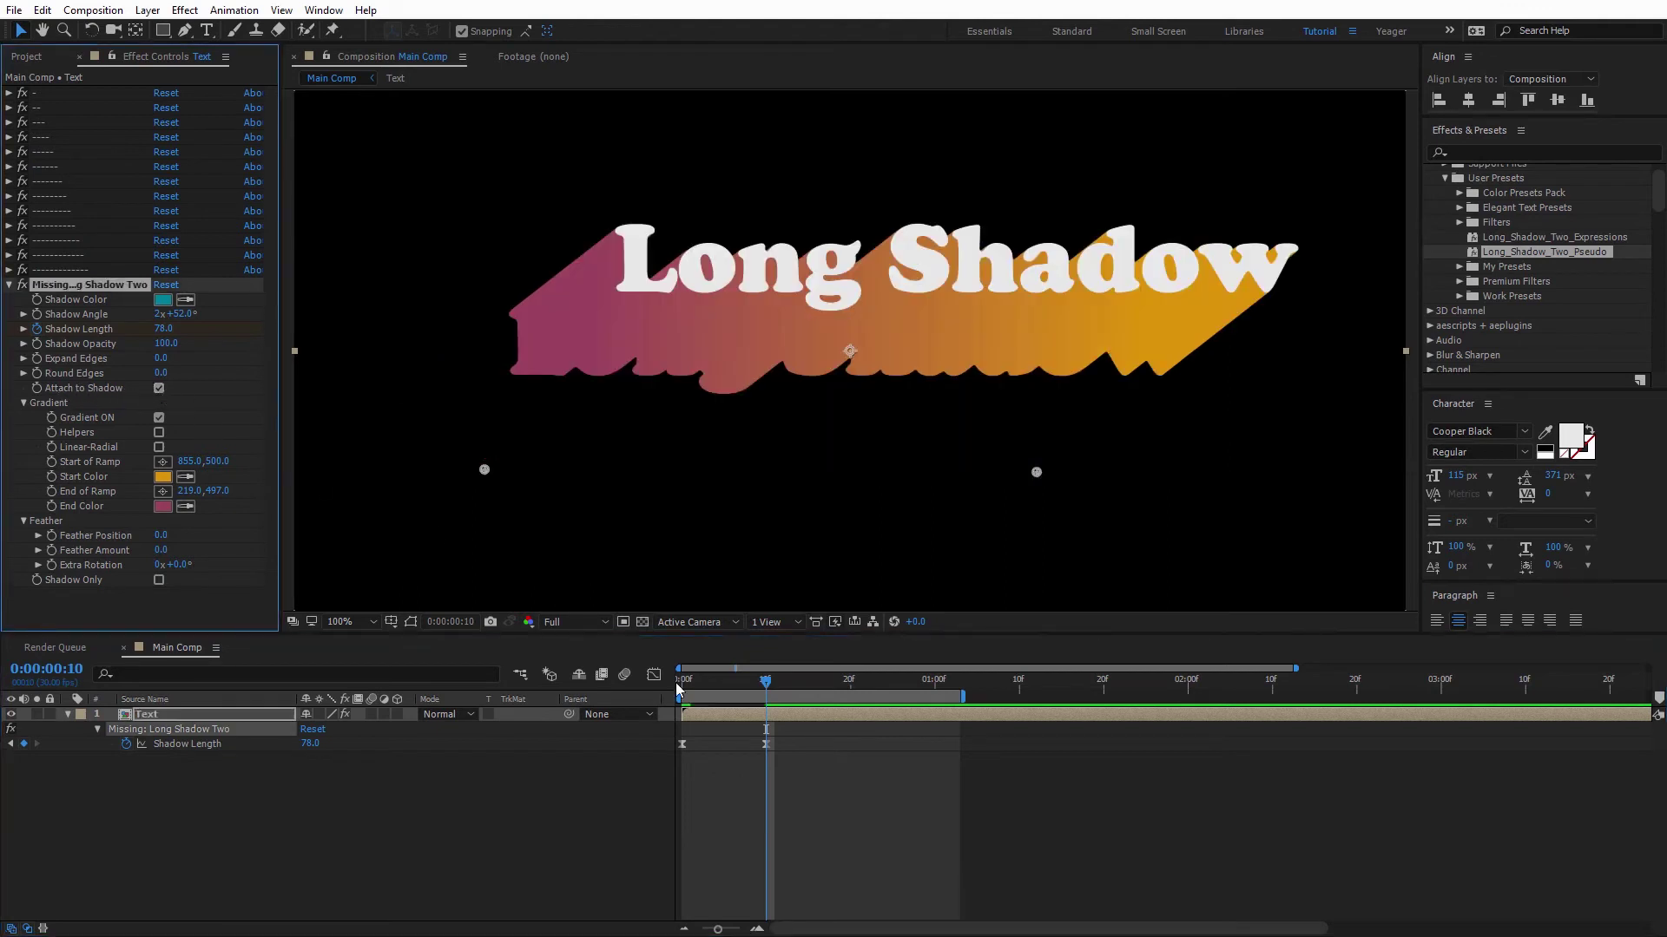
{"action": "left_click", "coordinate": [689, 692]}
{"action": "left_click_drag", "start_coordinate": [688, 692], "coordinate": [767, 692]}
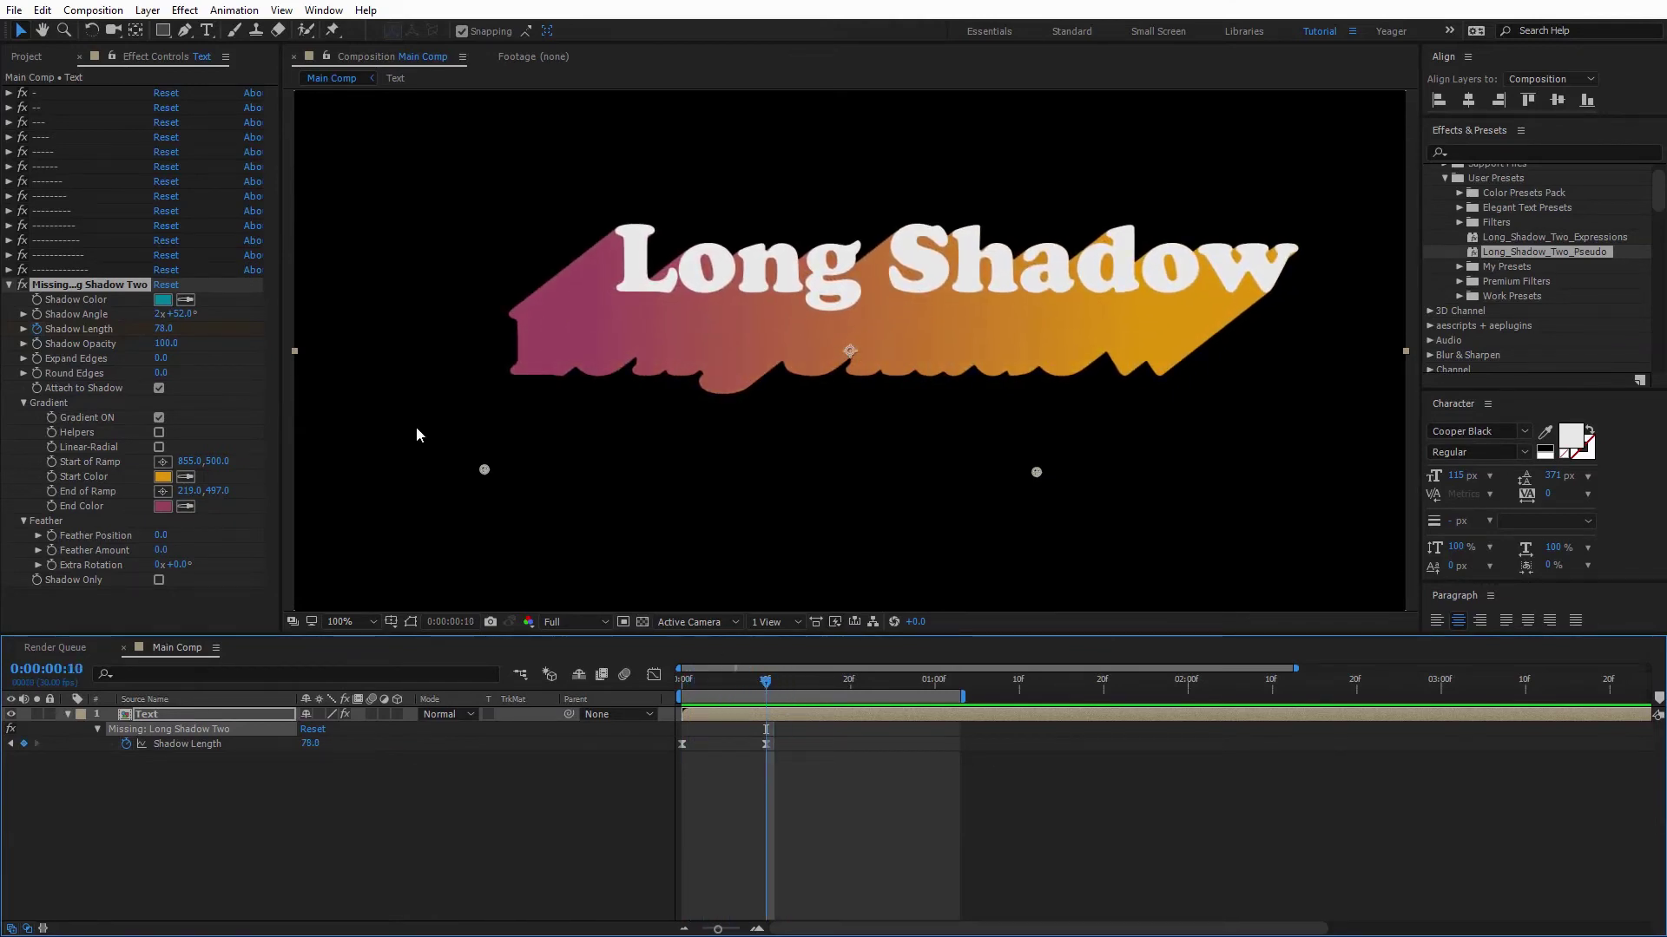
{"action": "left_click_drag", "start_coordinate": [157, 336], "coordinate": [123, 334]}
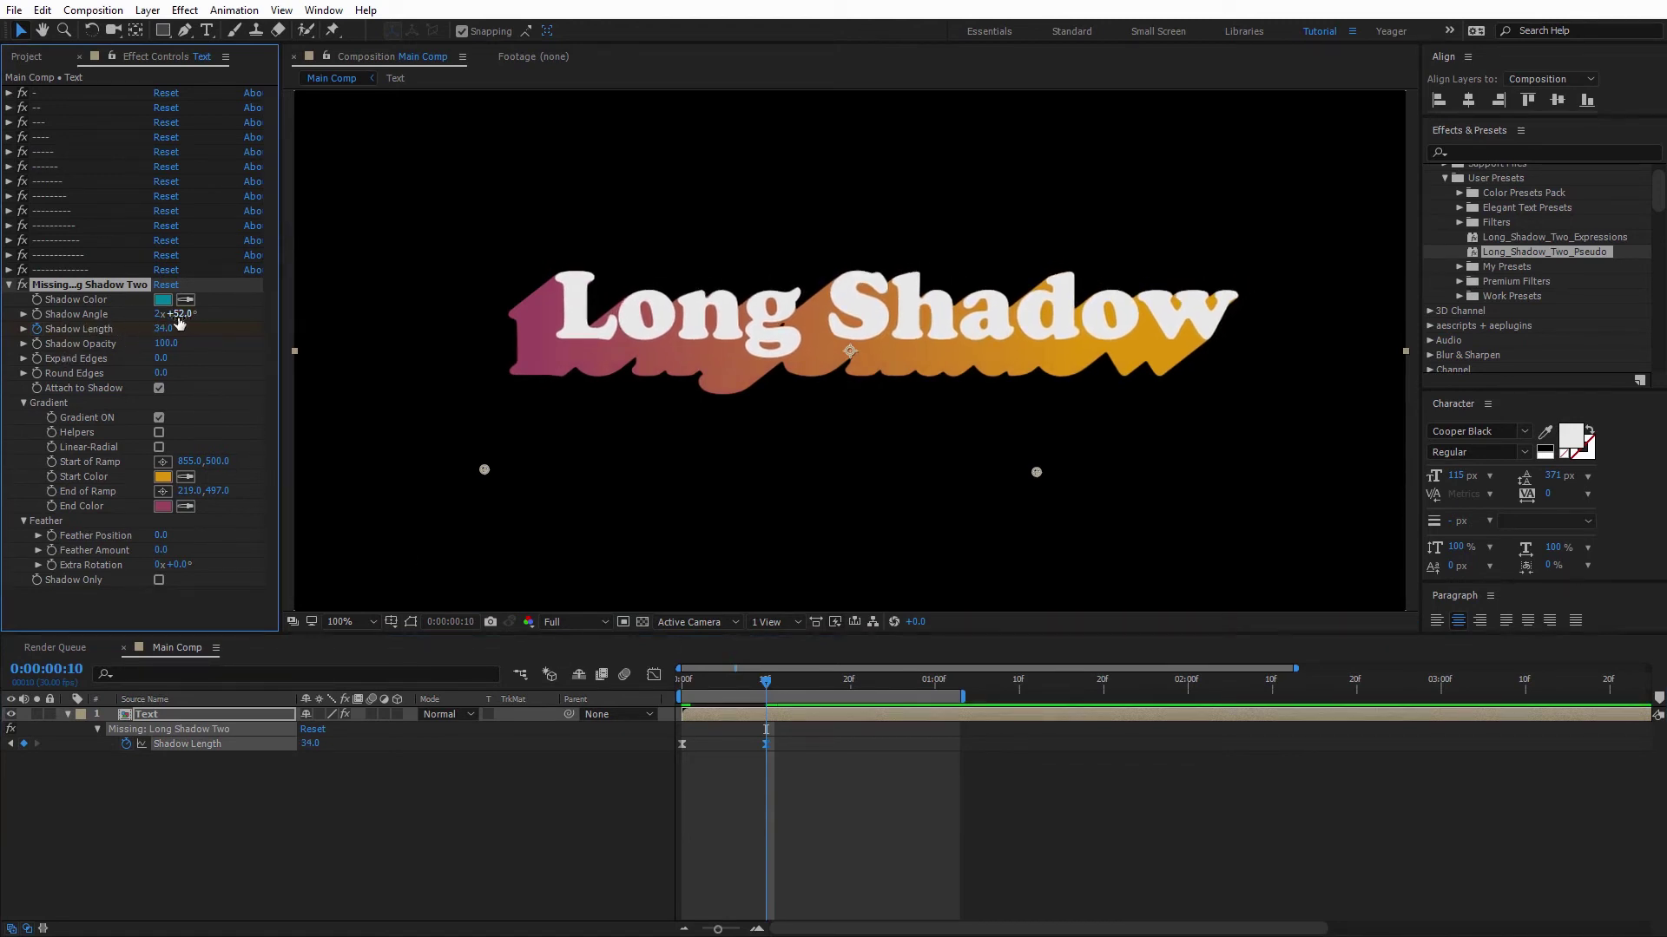
{"action": "mouse_move", "coordinate": [180, 314]}
{"action": "left_mouse_down"}
{"action": "mouse_move", "coordinate": [223, 316]}
{"action": "mouse_move", "coordinate": [170, 319]}
{"action": "left_mouse_up"}
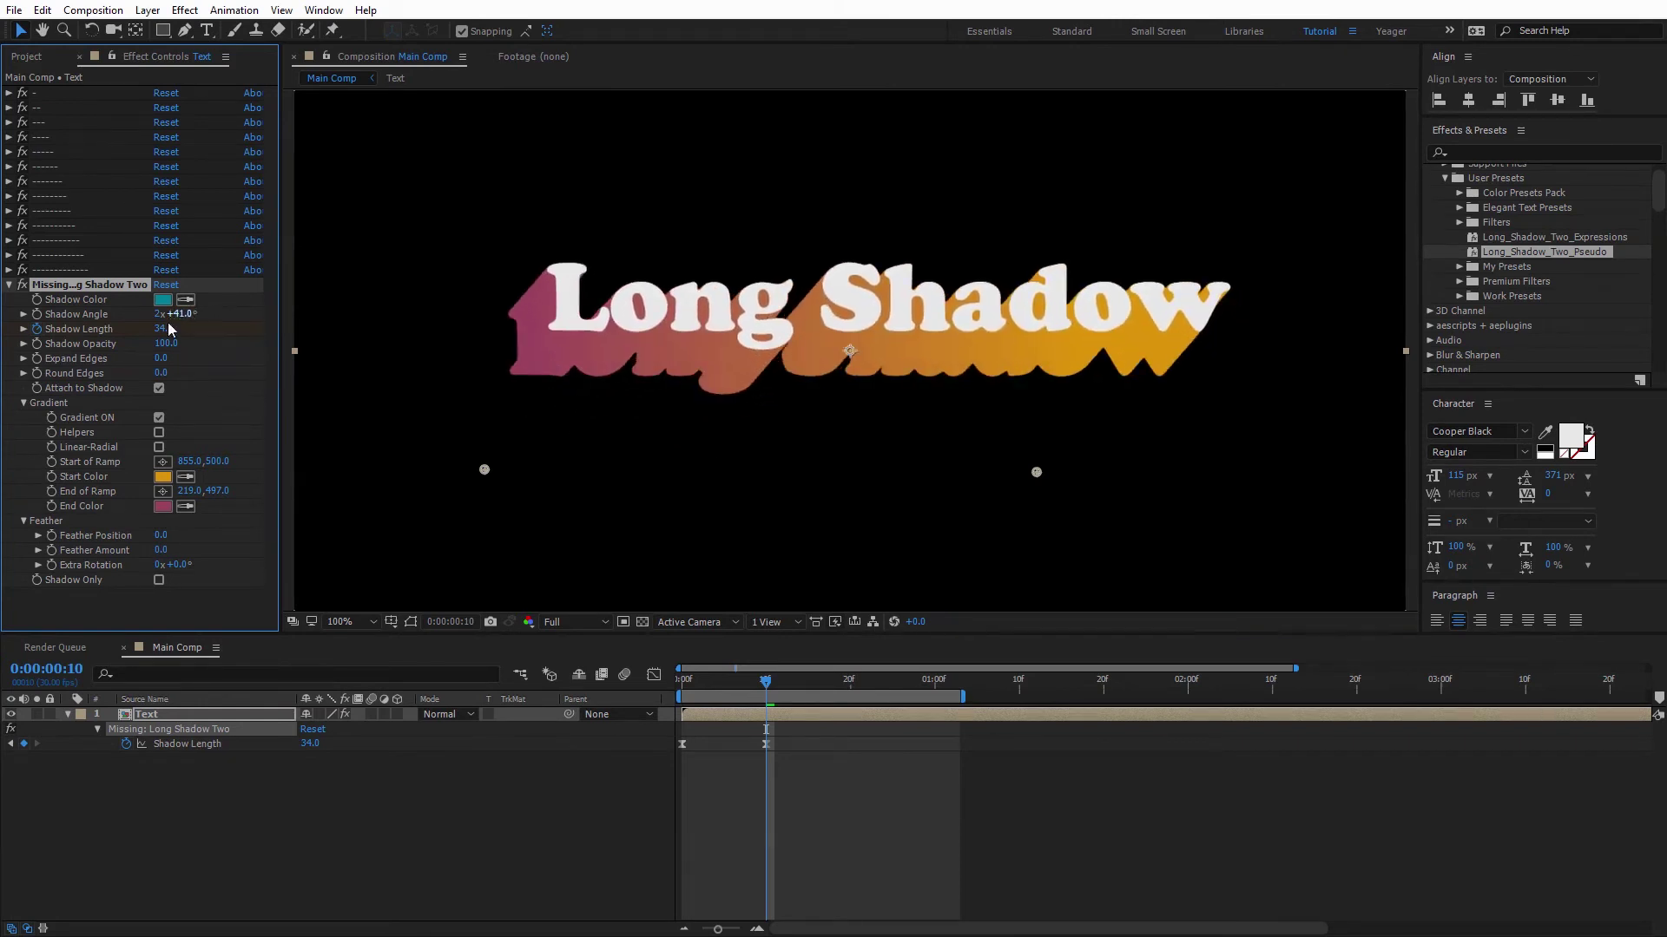
{"action": "left_click", "coordinate": [37, 315], "text": "alt"}
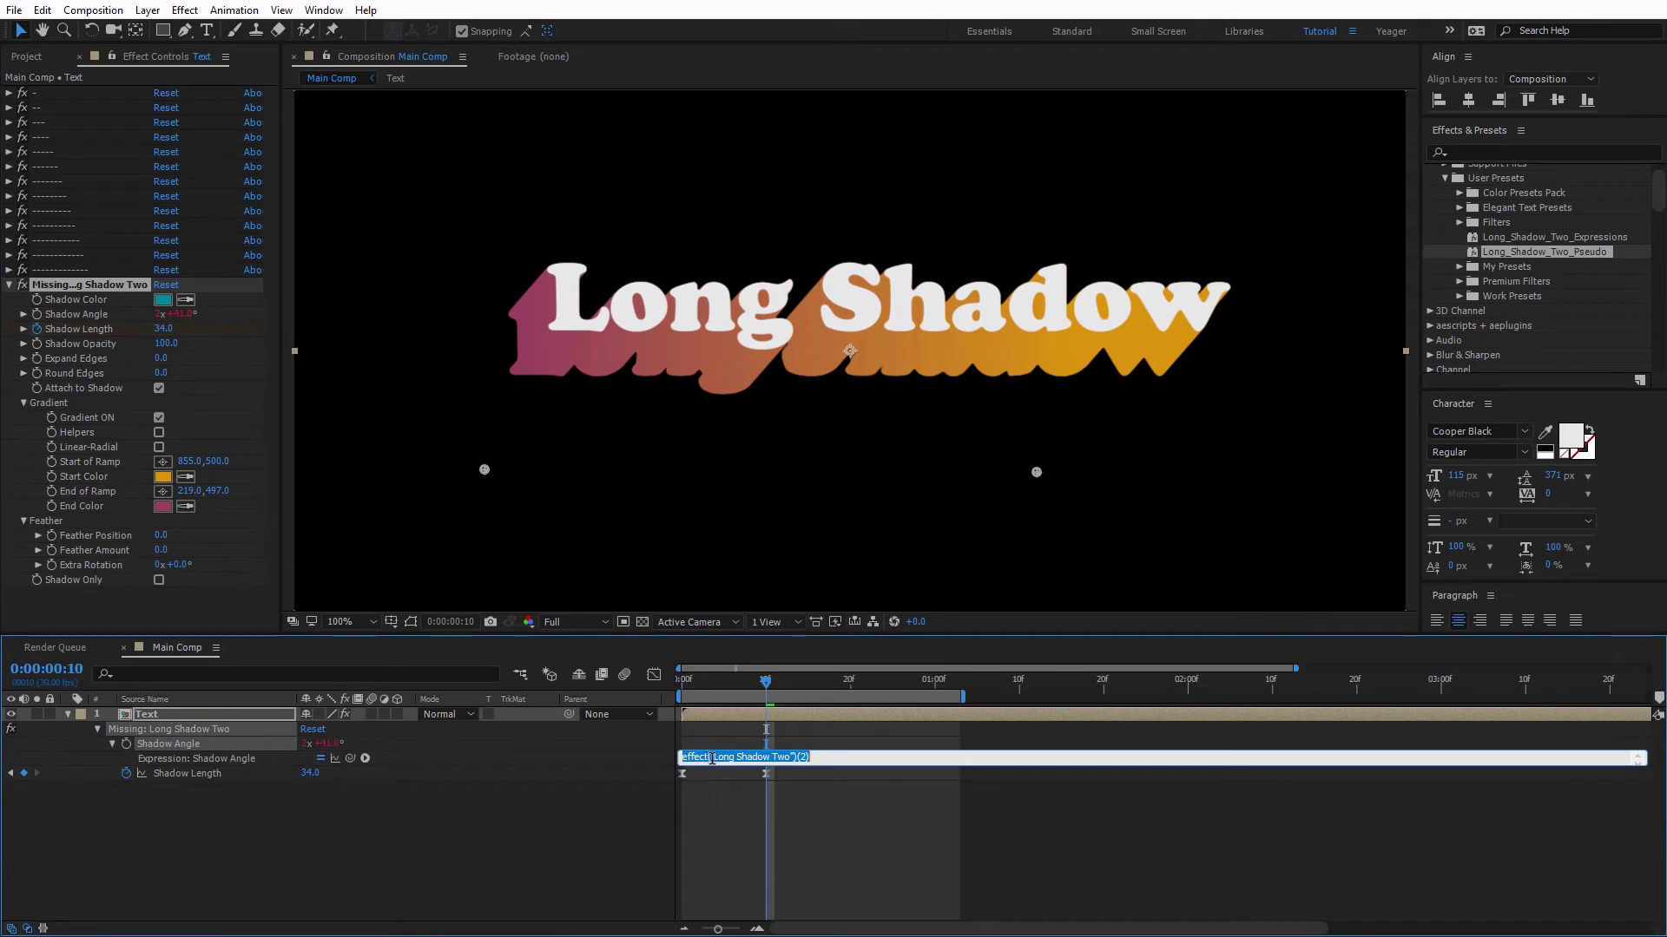
Apply a wiggle(2,80) expression to Shadow Angle and preview it over an extended work area.
{"action": "type", "text": "wiggl"}
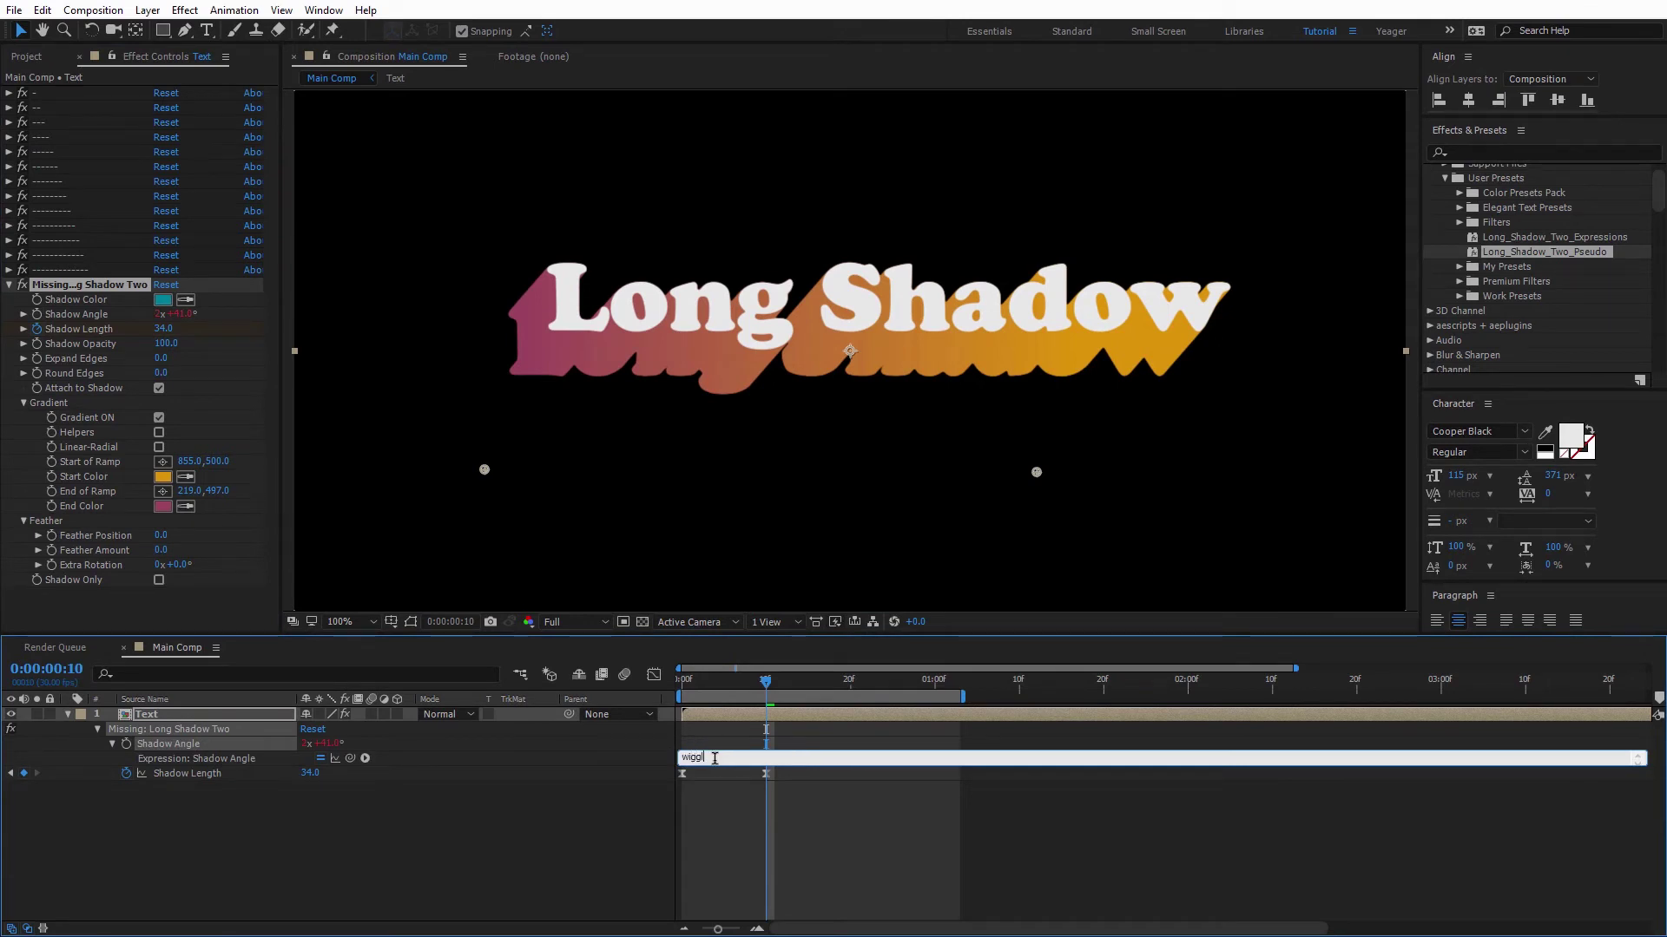
{"action": "type", "text": "e(2,80"}
{"action": "left_click", "coordinate": [761, 811]}
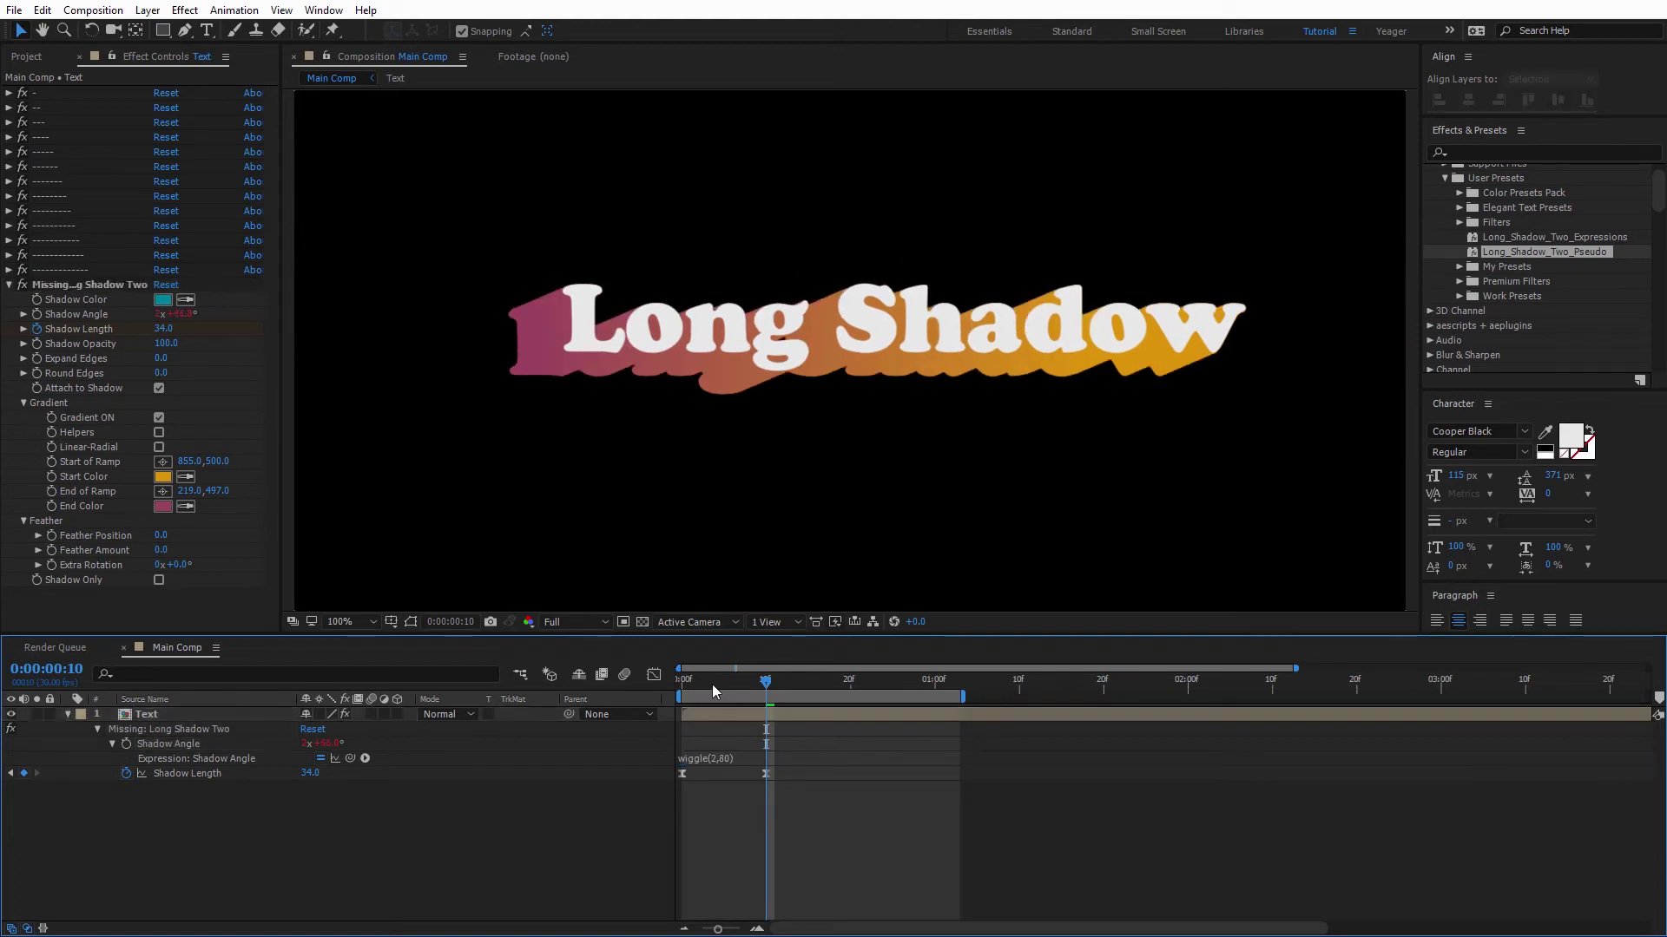
{"action": "key", "text": "space"}
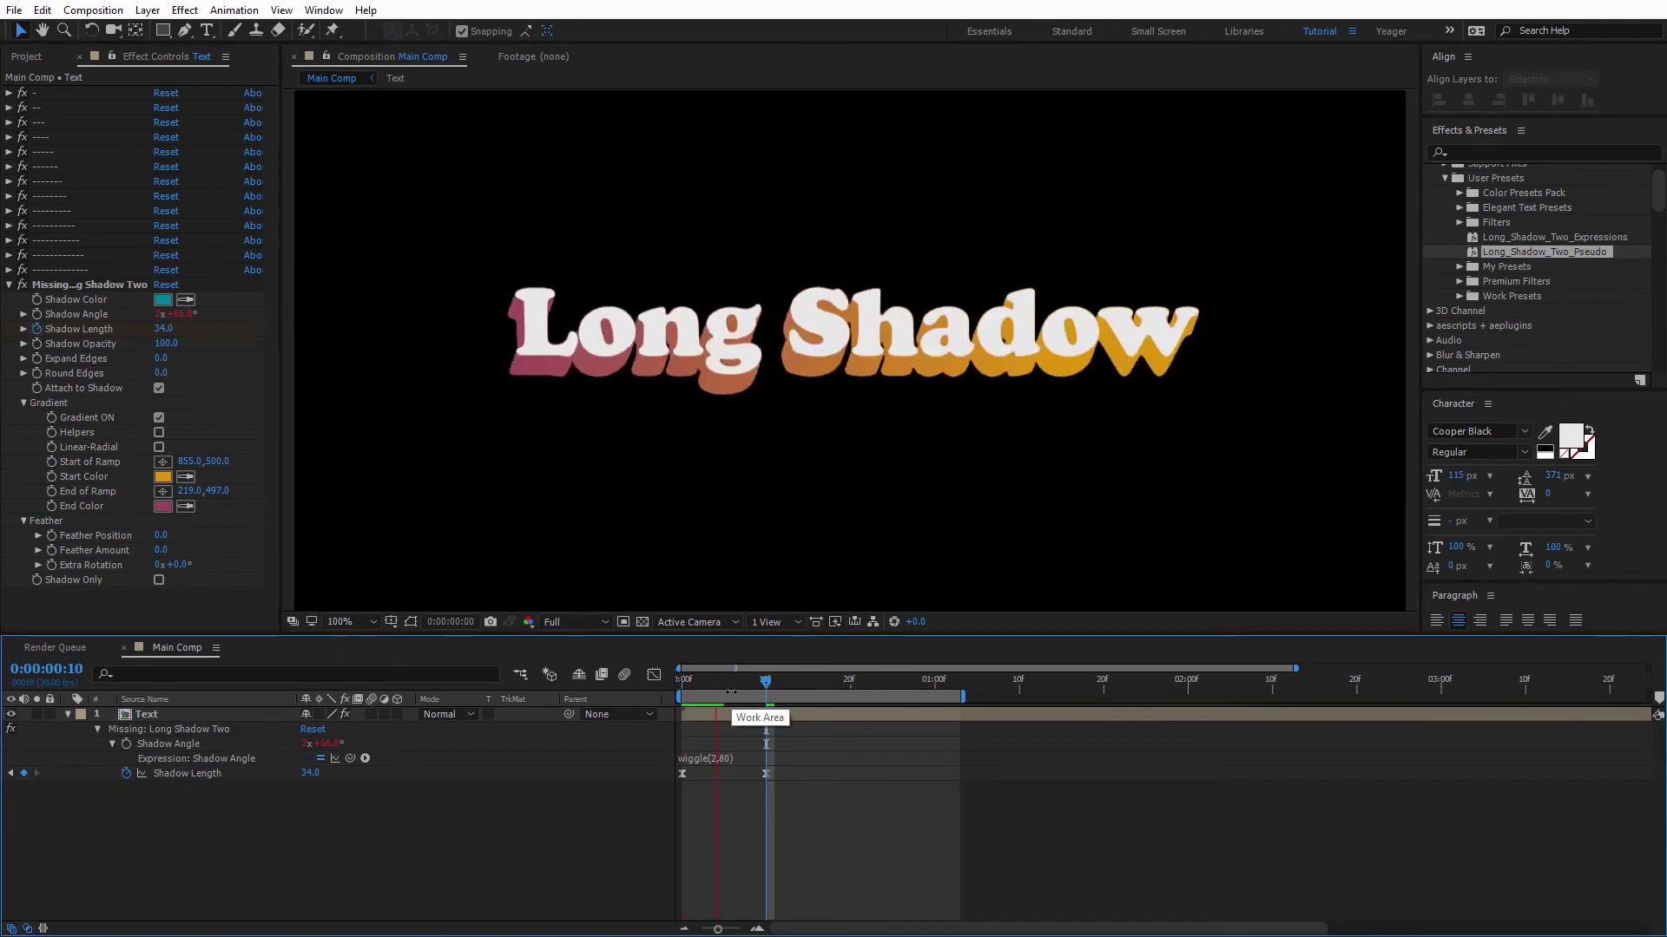
{"action": "double_click", "coordinate": [731, 692]}
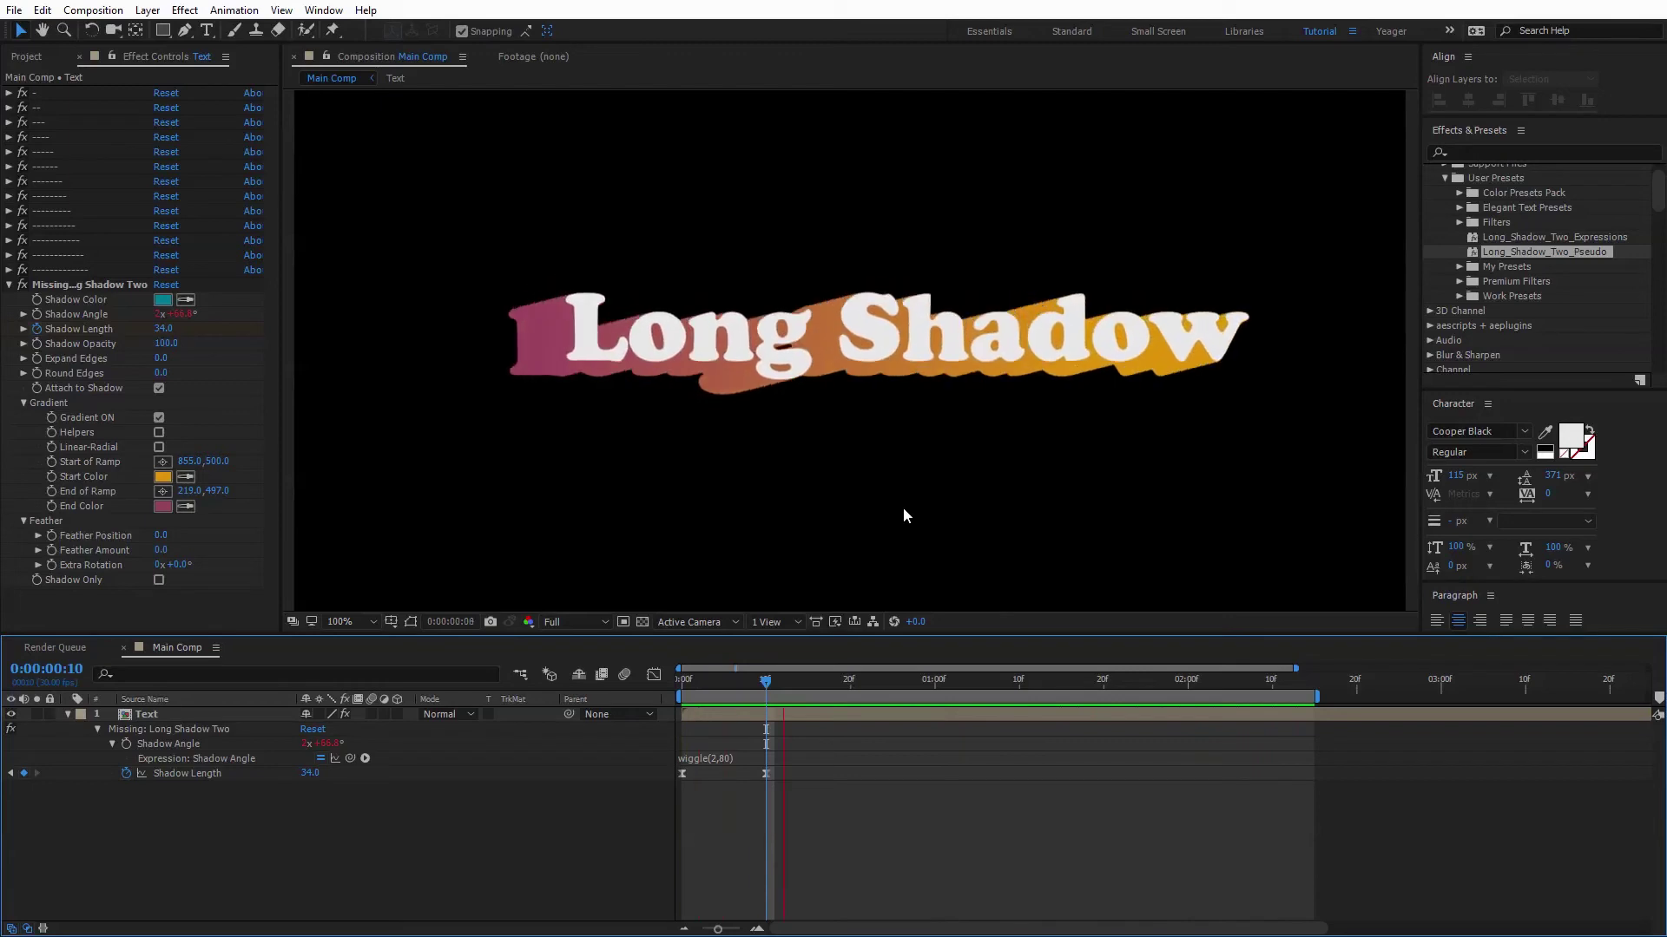
{"action": "left_click_drag", "start_coordinate": [766, 759], "coordinate": [729, 759]}
Delete the wiggle expression so Shadow Angle stays at 2x+41.0°.
{"action": "left_click", "coordinate": [729, 759]}
{"action": "key", "text": "BackSpace"}
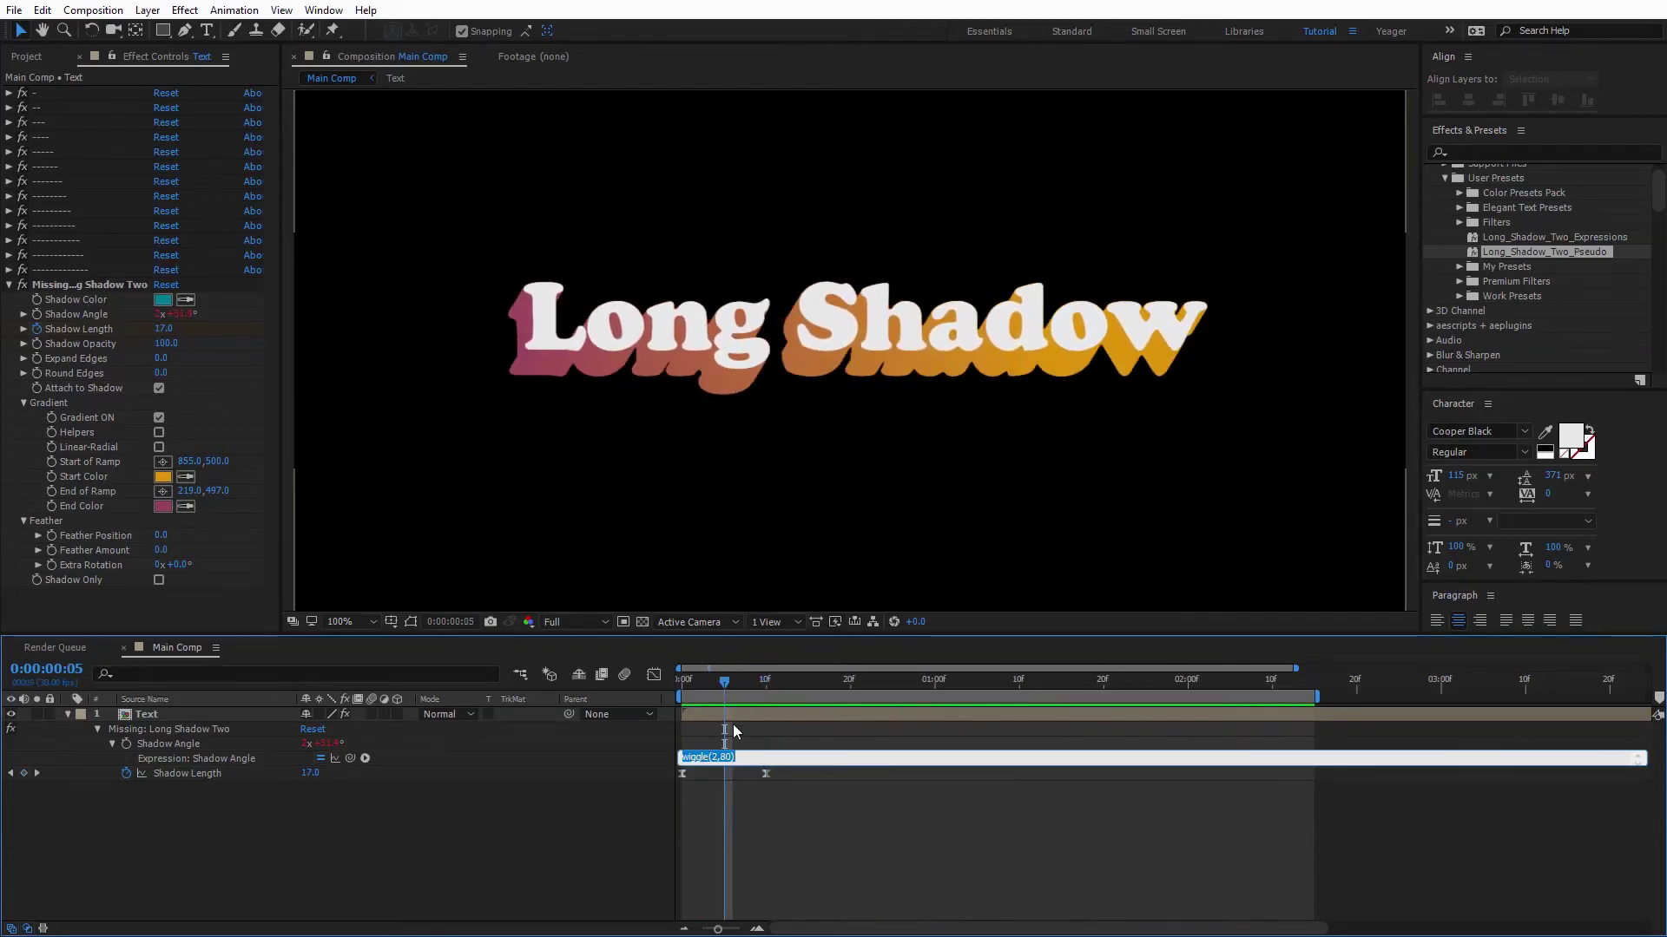
{"action": "left_click", "coordinate": [444, 850]}
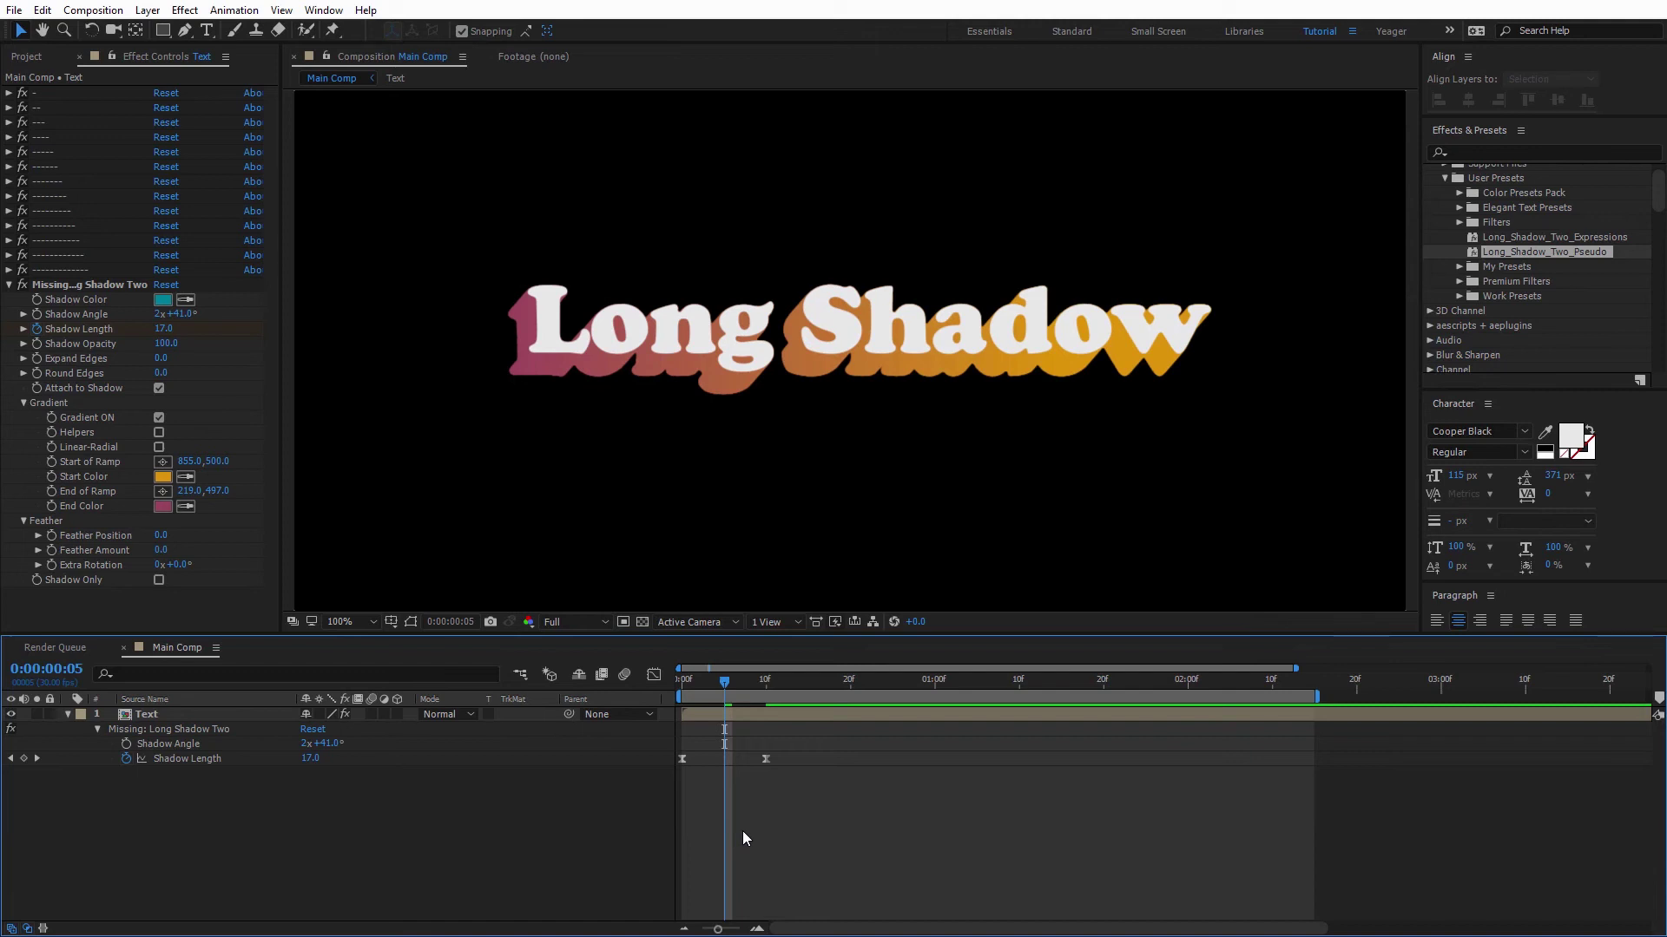
Re-keyframe Shadow Length from 0 at frame 0 to 100 at frame 3.
{"action": "left_click_drag", "start_coordinate": [724, 681], "coordinate": [670, 681]}
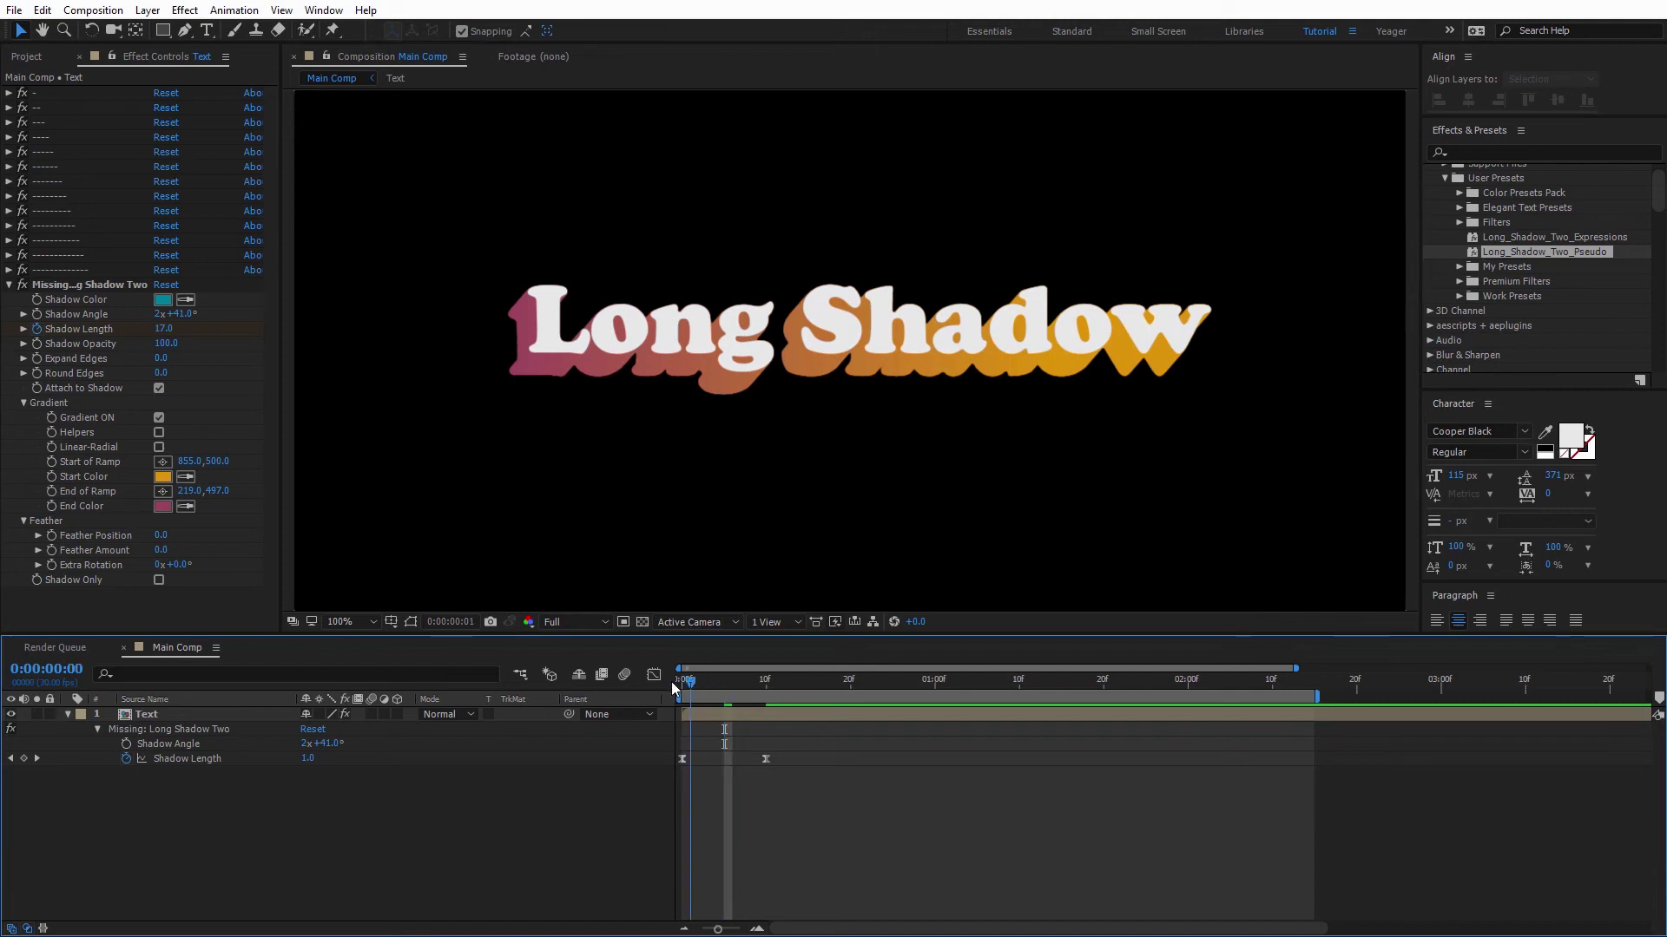
{"action": "left_click", "coordinate": [126, 759]}
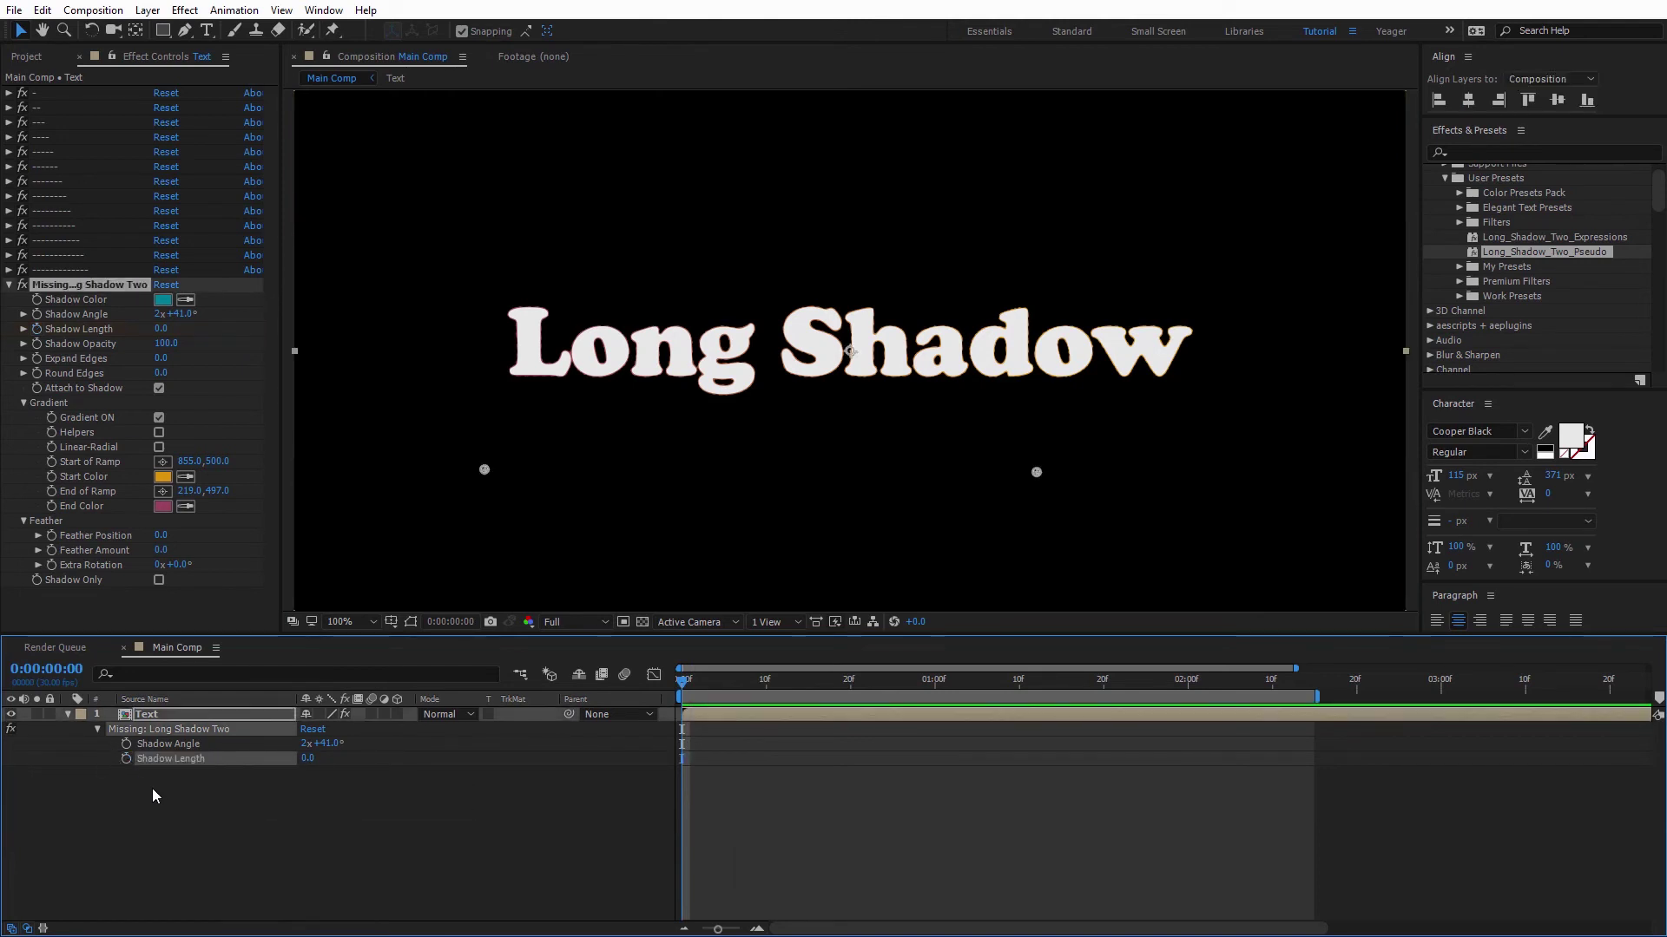
{"action": "left_click", "coordinate": [126, 758]}
{"action": "left_click_drag", "start_coordinate": [684, 683], "coordinate": [708, 684]}
{"action": "left_click", "coordinate": [311, 759]}
{"action": "type", "text": "100"}
{"action": "key", "text": "Return"}
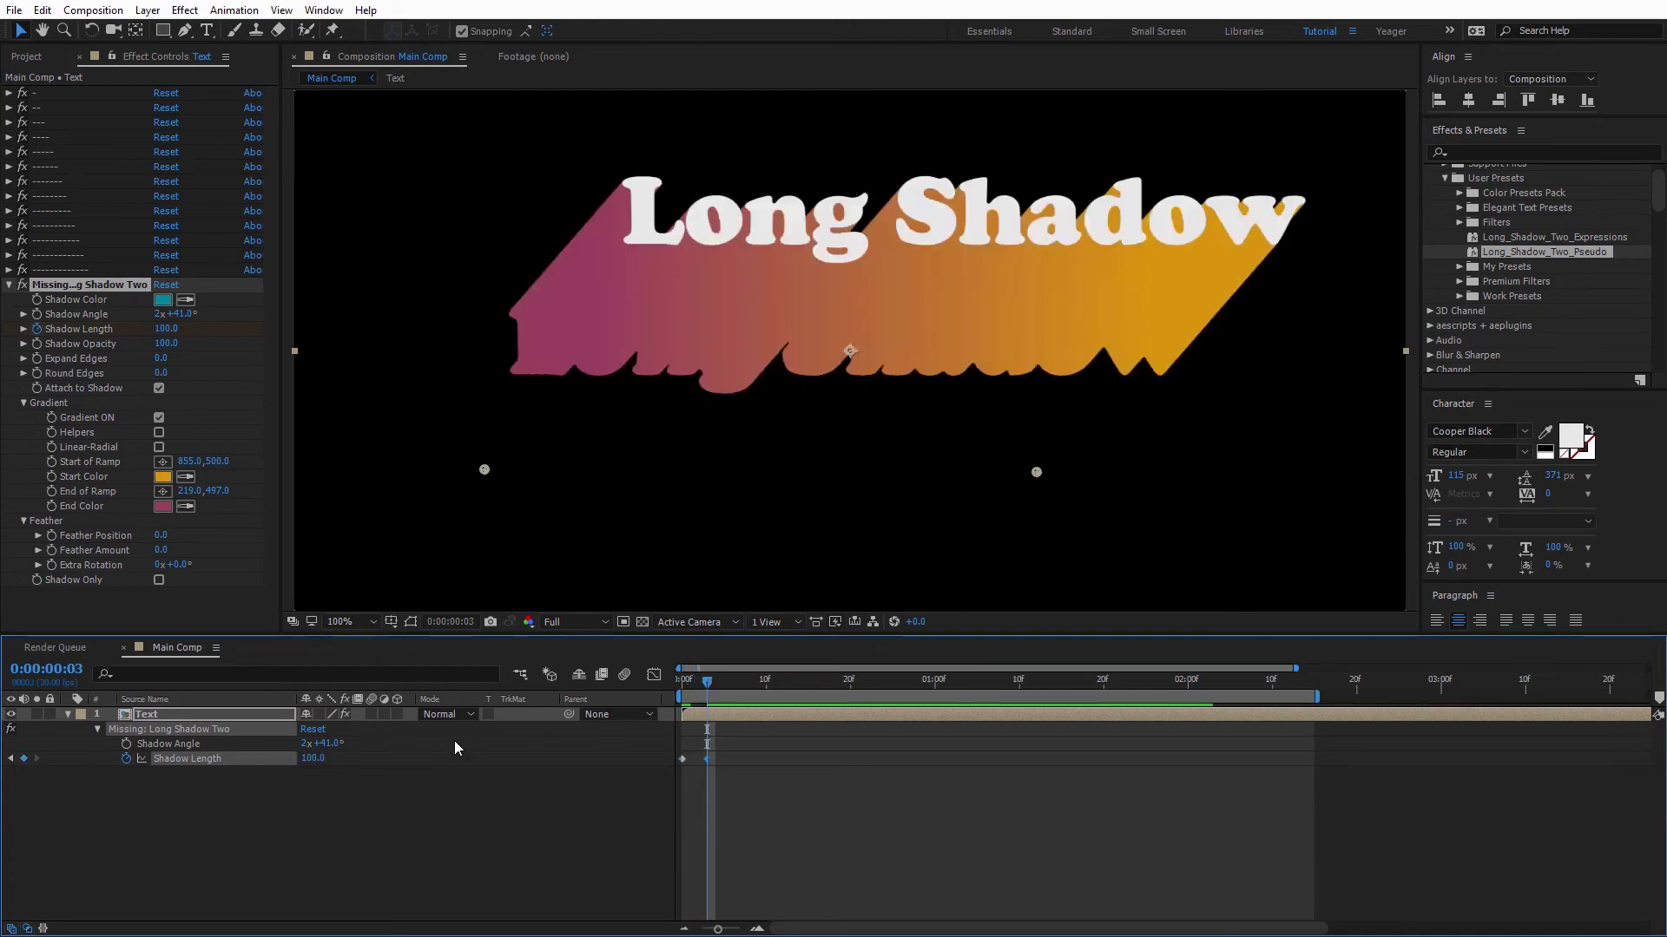
Turn off Attach to Shadow and check the shadow growing over the first frames.
{"action": "left_click", "coordinate": [158, 388]}
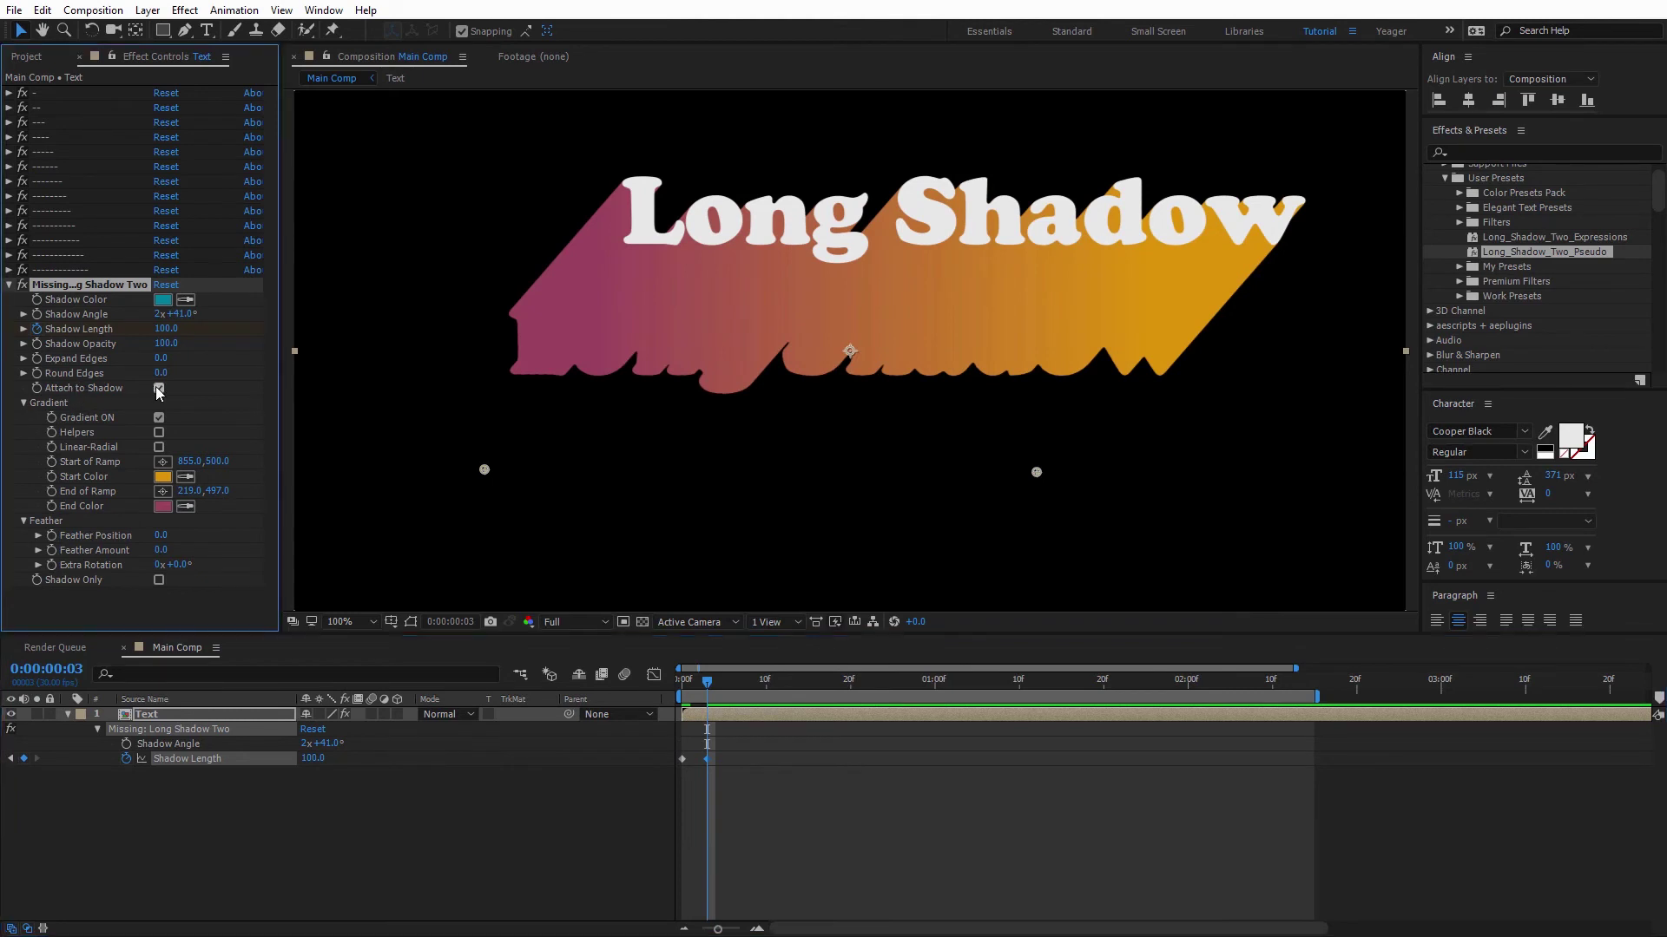
{"action": "left_click", "coordinate": [686, 684]}
{"action": "left_click_drag", "start_coordinate": [686, 683], "coordinate": [717, 682]}
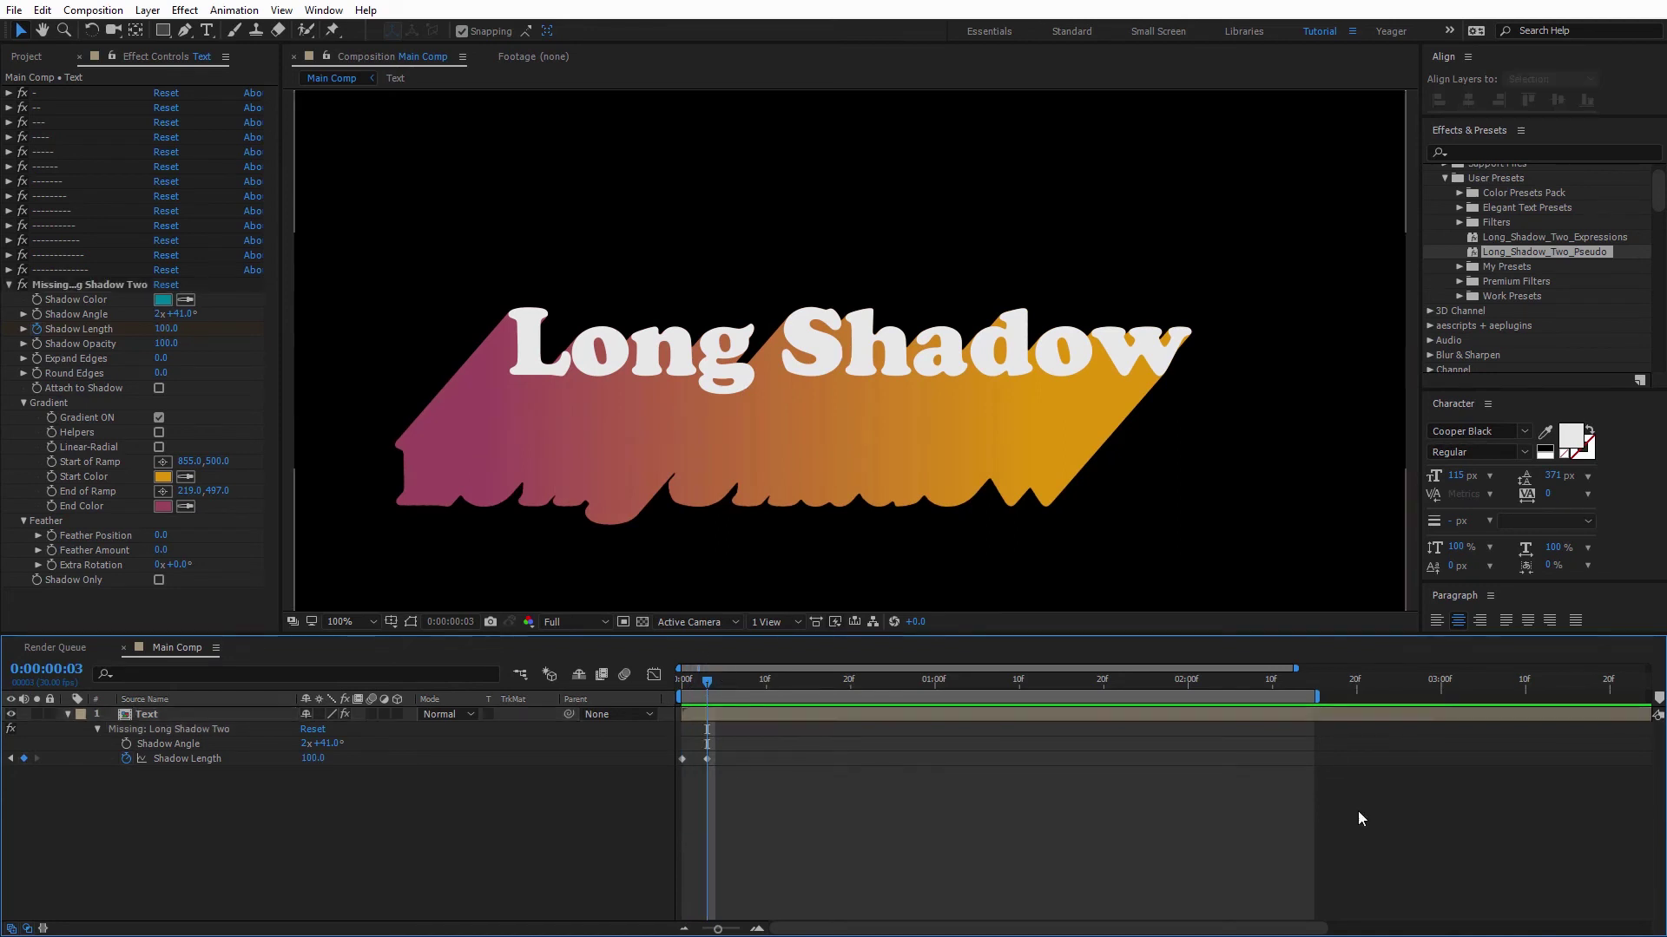
Copy the inertial bounce expression from Notepad and add an expression to Shadow Length.
{"action": "key", "text": "alt+Tab"}
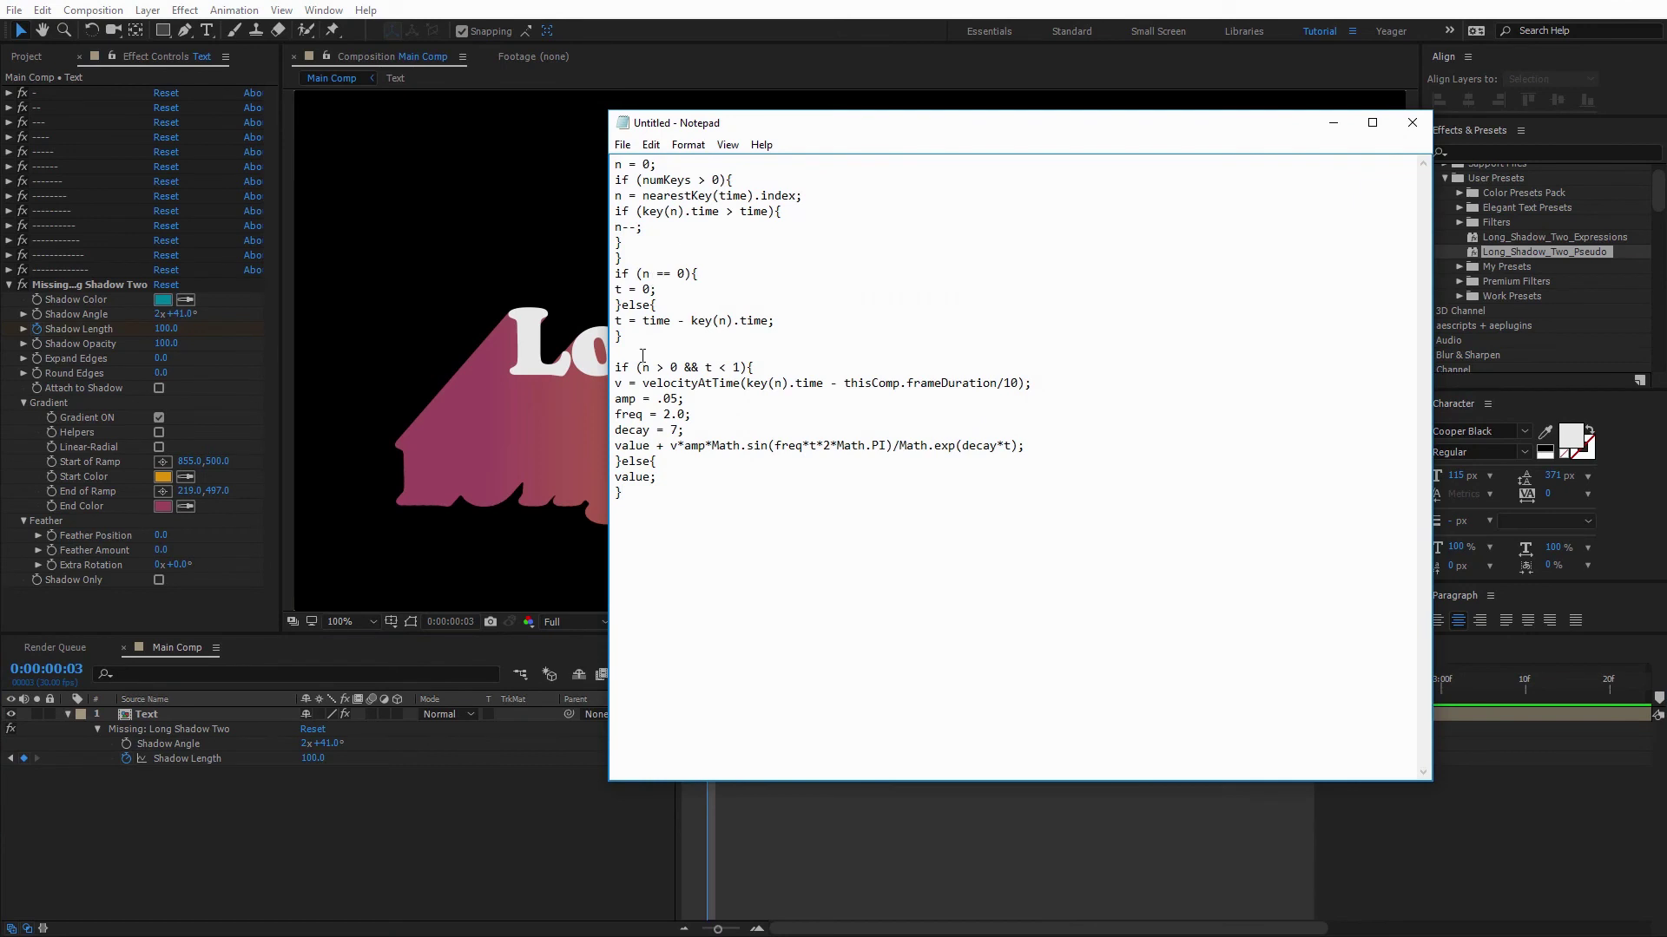
{"action": "left_click_drag", "start_coordinate": [634, 504], "coordinate": [611, 158]}
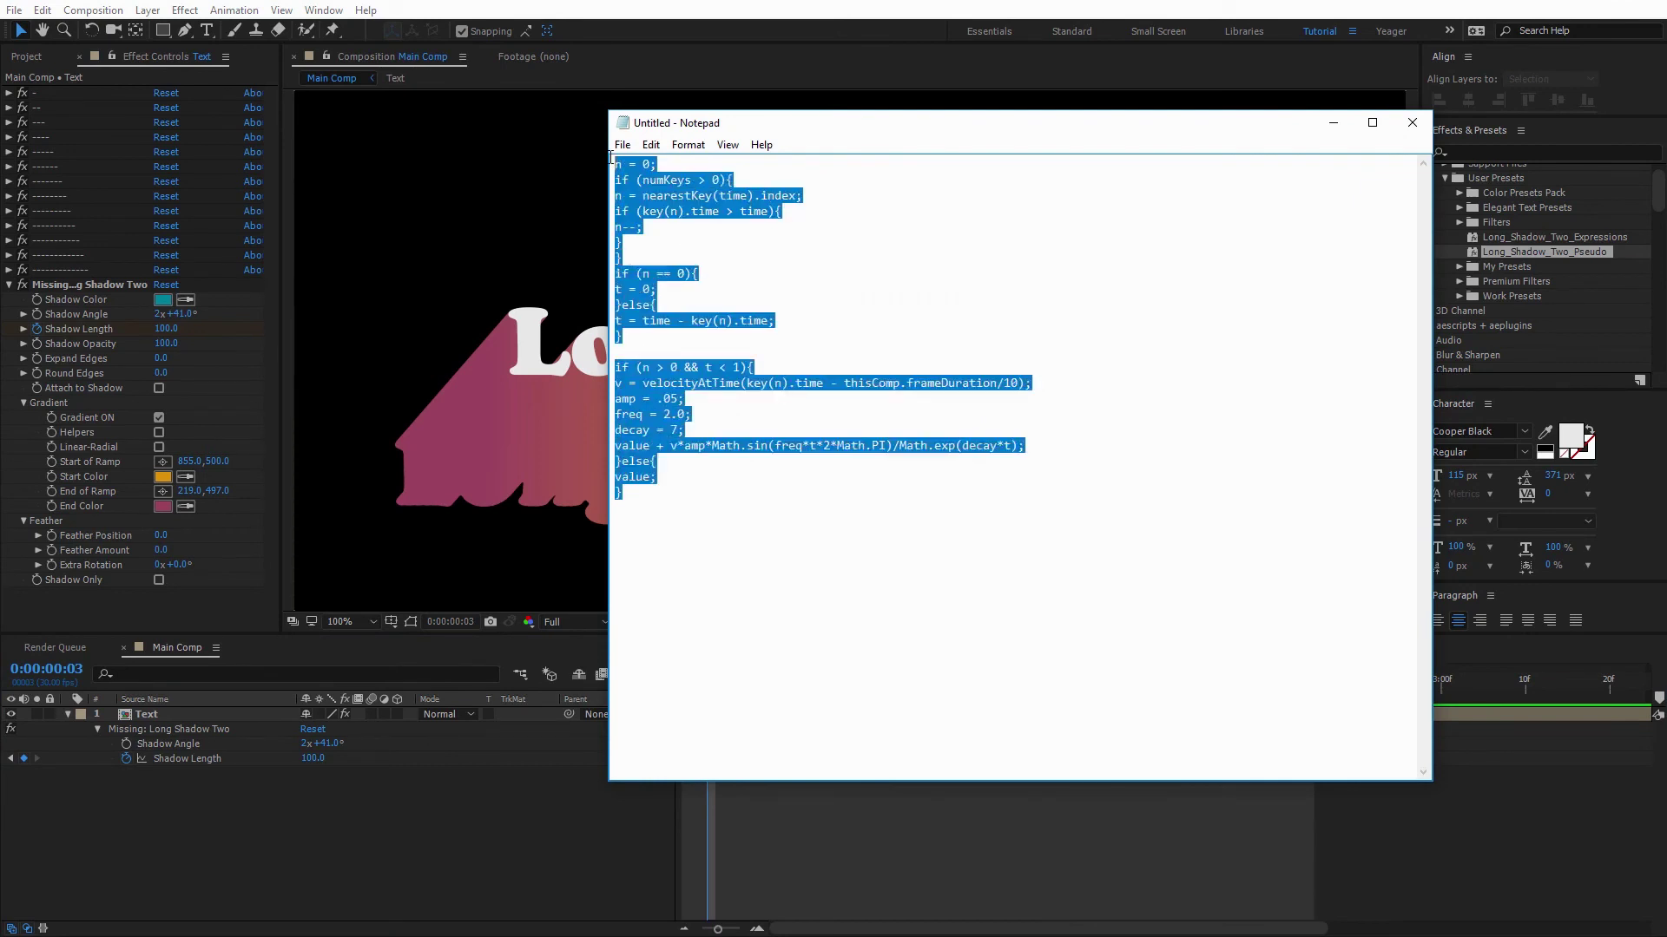
{"action": "right_click", "coordinate": [636, 183]}
{"action": "left_click", "coordinate": [681, 238]}
{"action": "left_click", "coordinate": [1334, 125]}
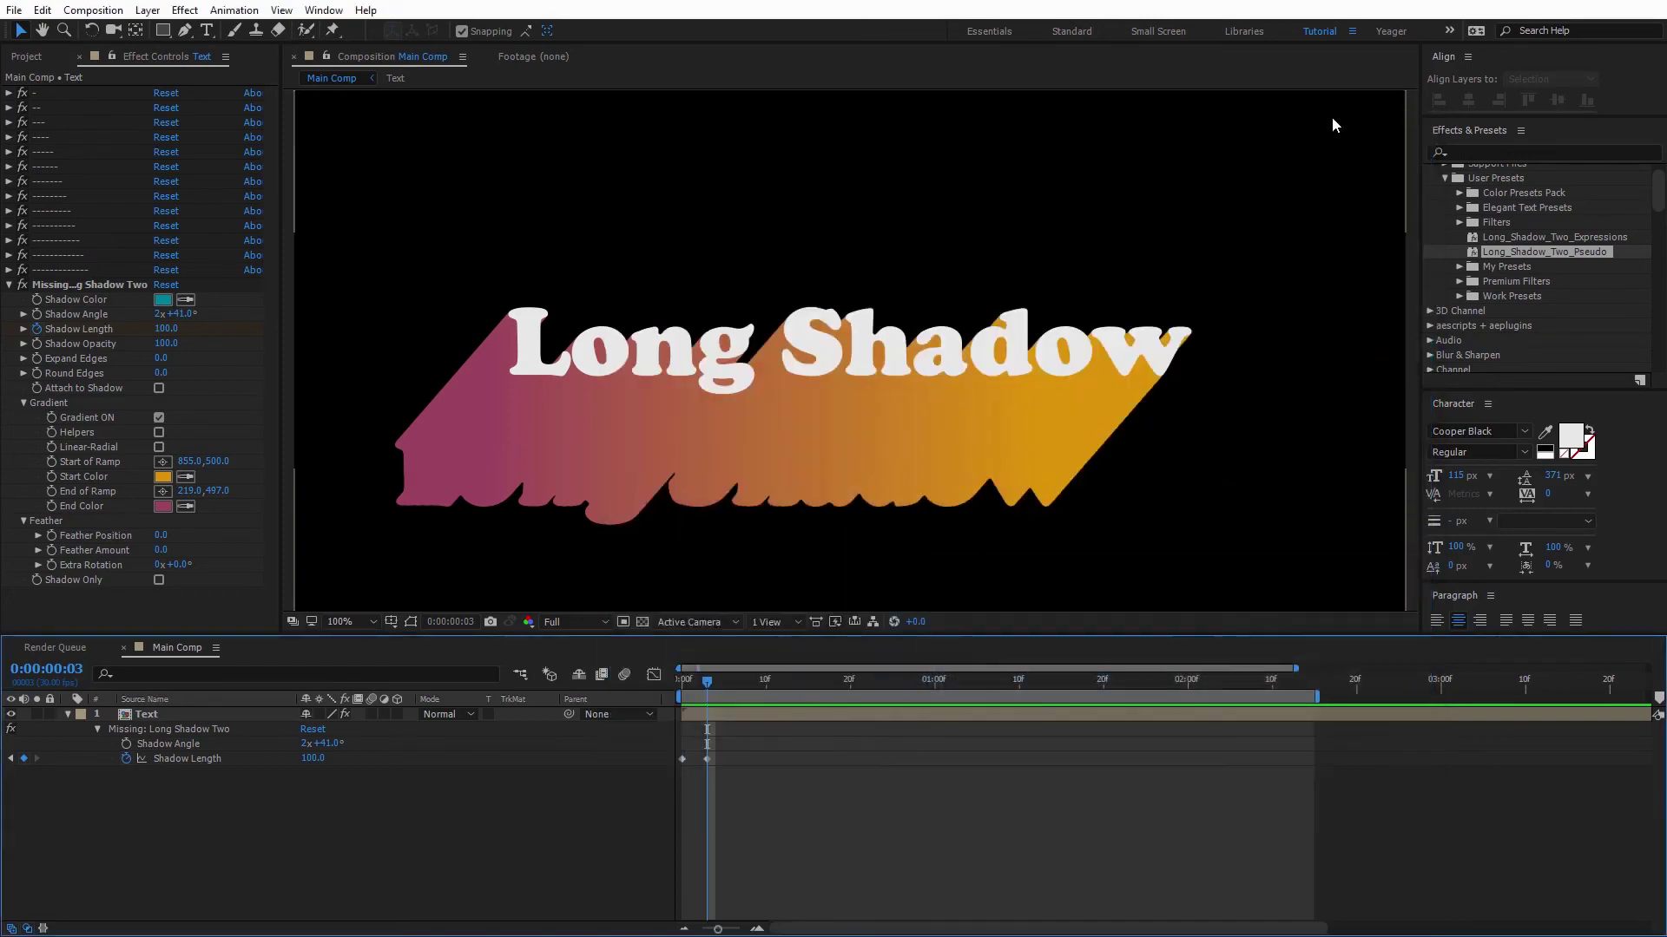
{"action": "left_click", "coordinate": [125, 758], "text": "alt"}
Paste the bounce code as the Shadow Length expression and preview the bounce.
{"action": "right_click", "coordinate": [739, 772]}
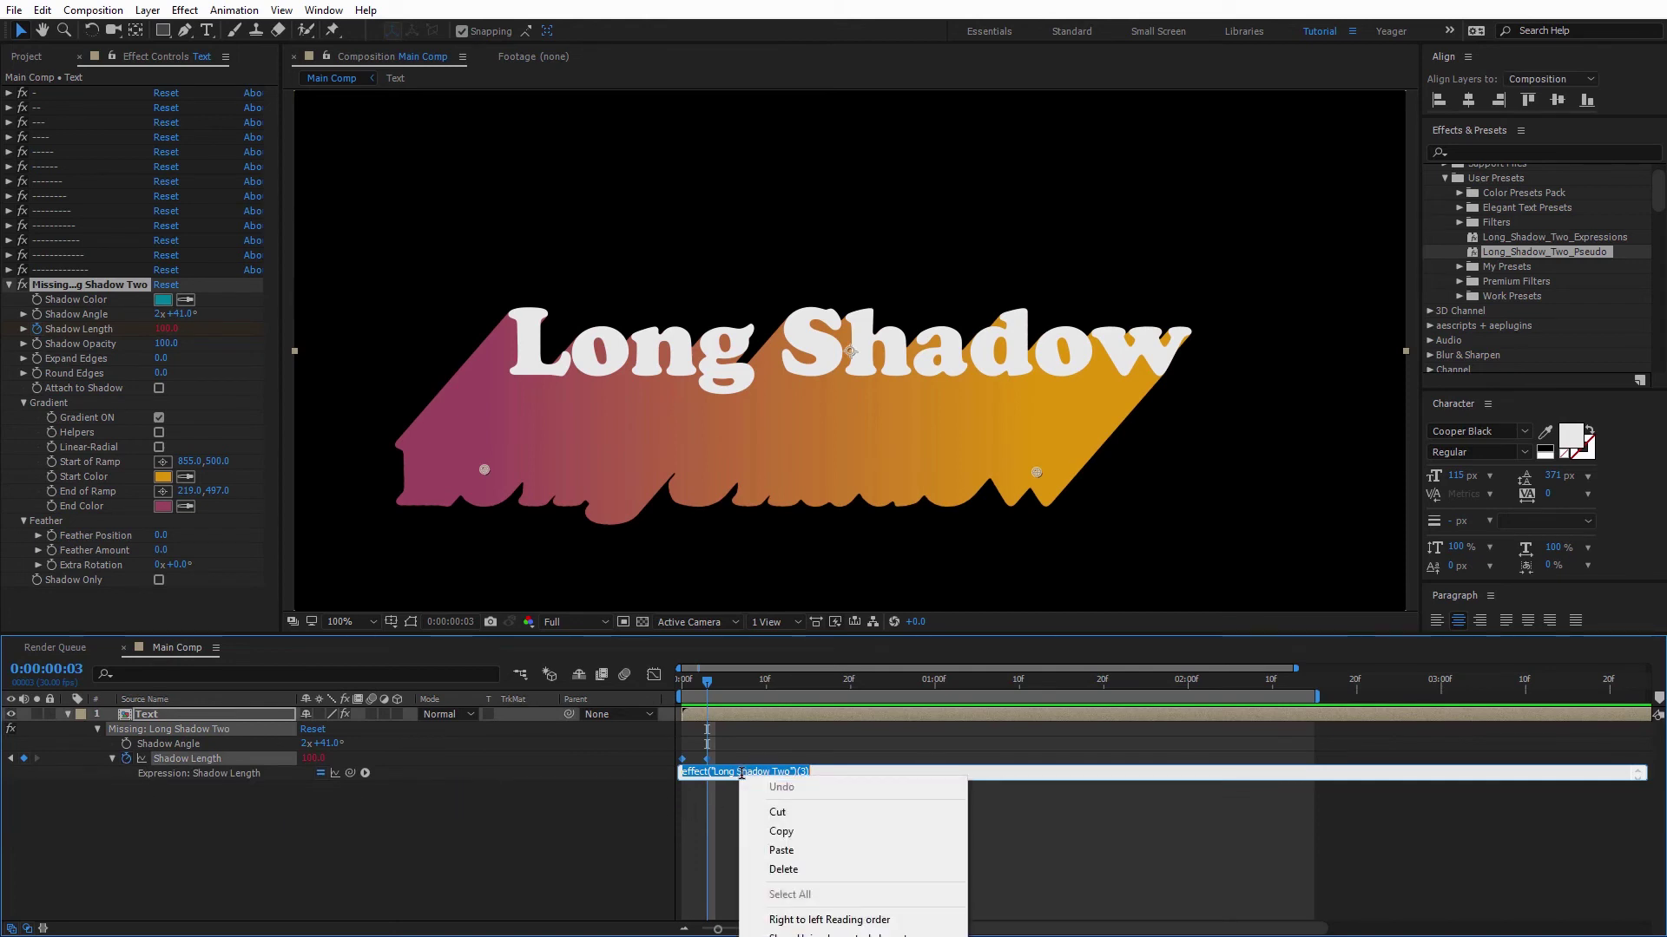
{"action": "left_click", "coordinate": [763, 850]}
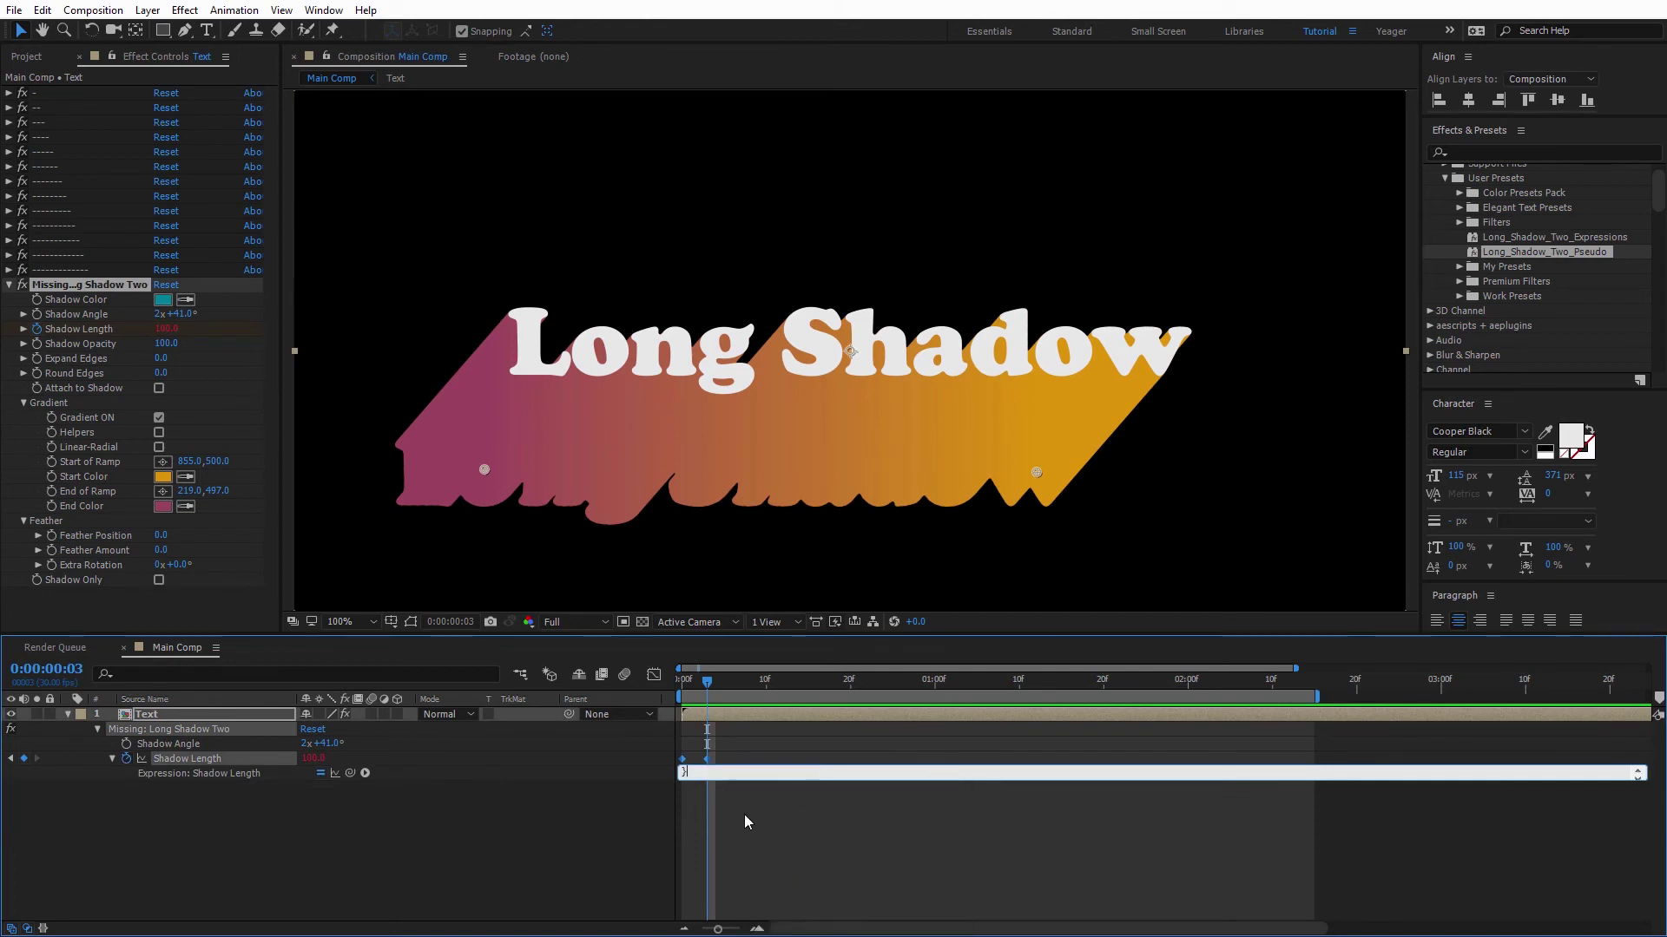
{"action": "left_click", "coordinate": [772, 824]}
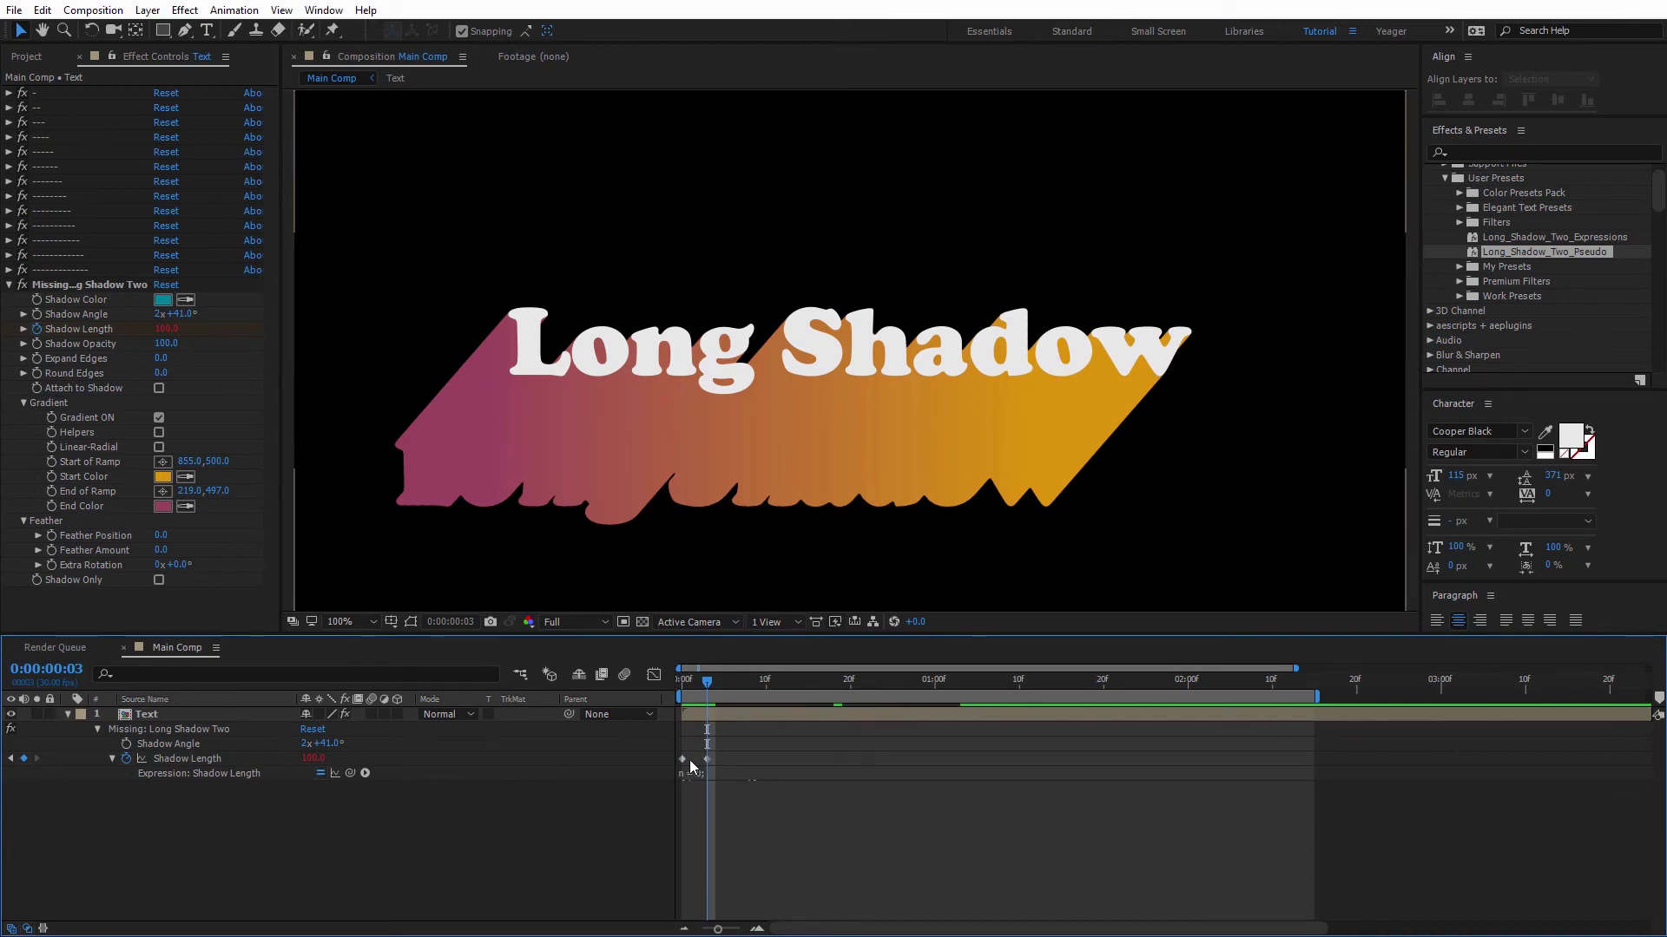
{"action": "key", "text": "space"}
{"action": "key", "text": "space"}
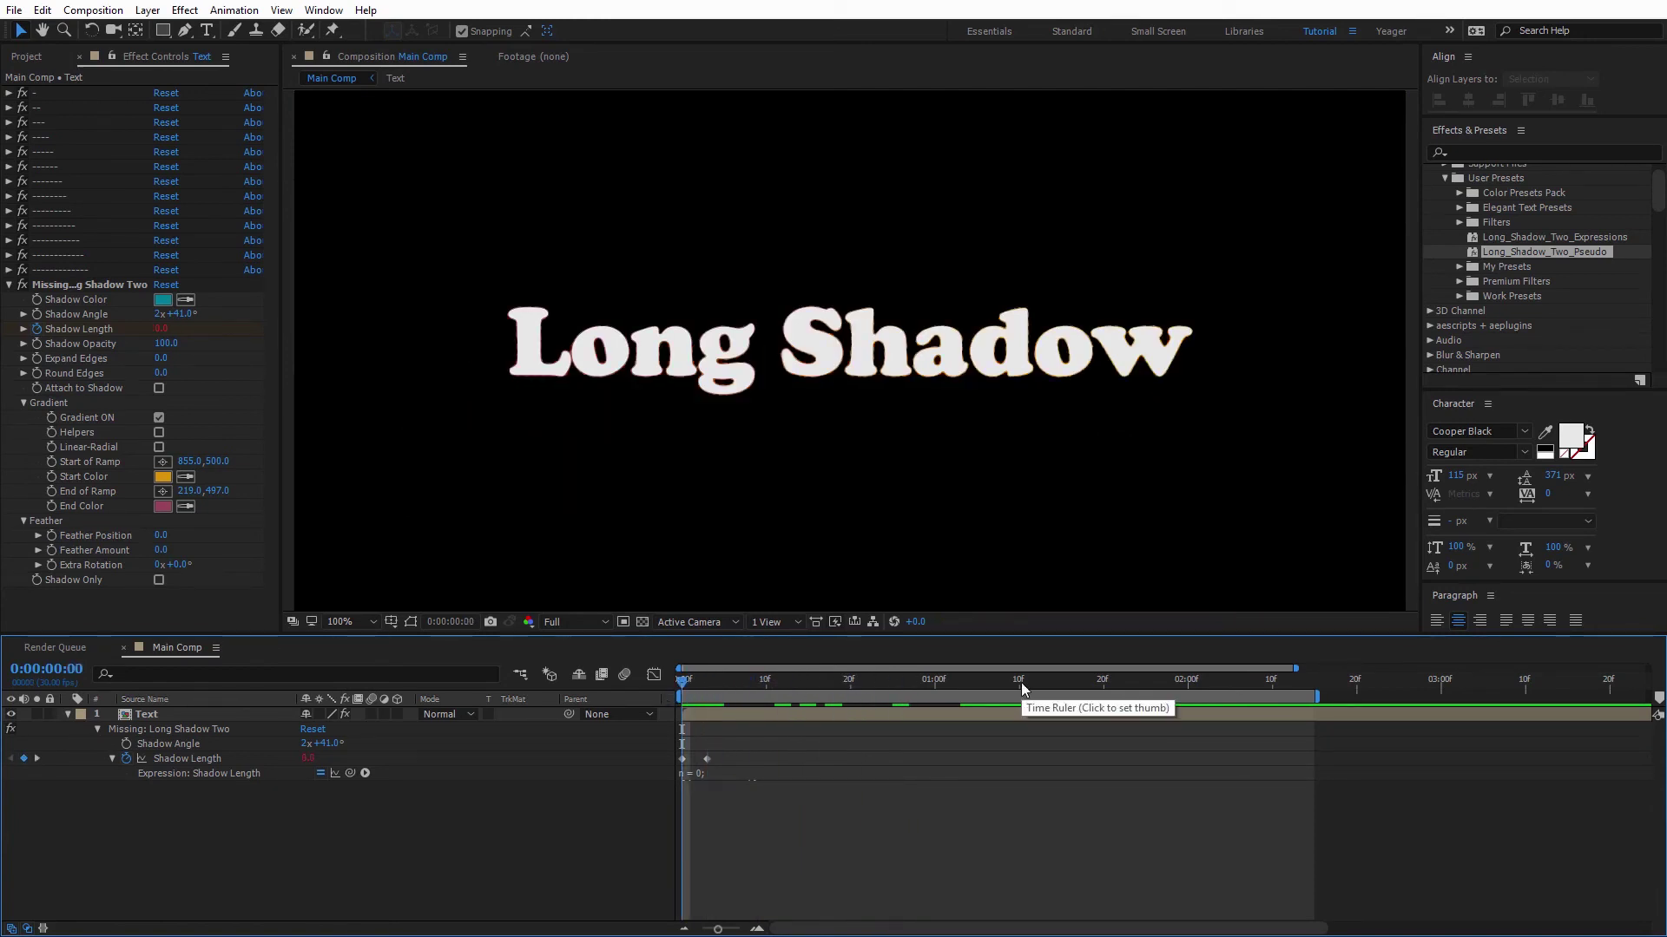
{"action": "key", "text": "space"}
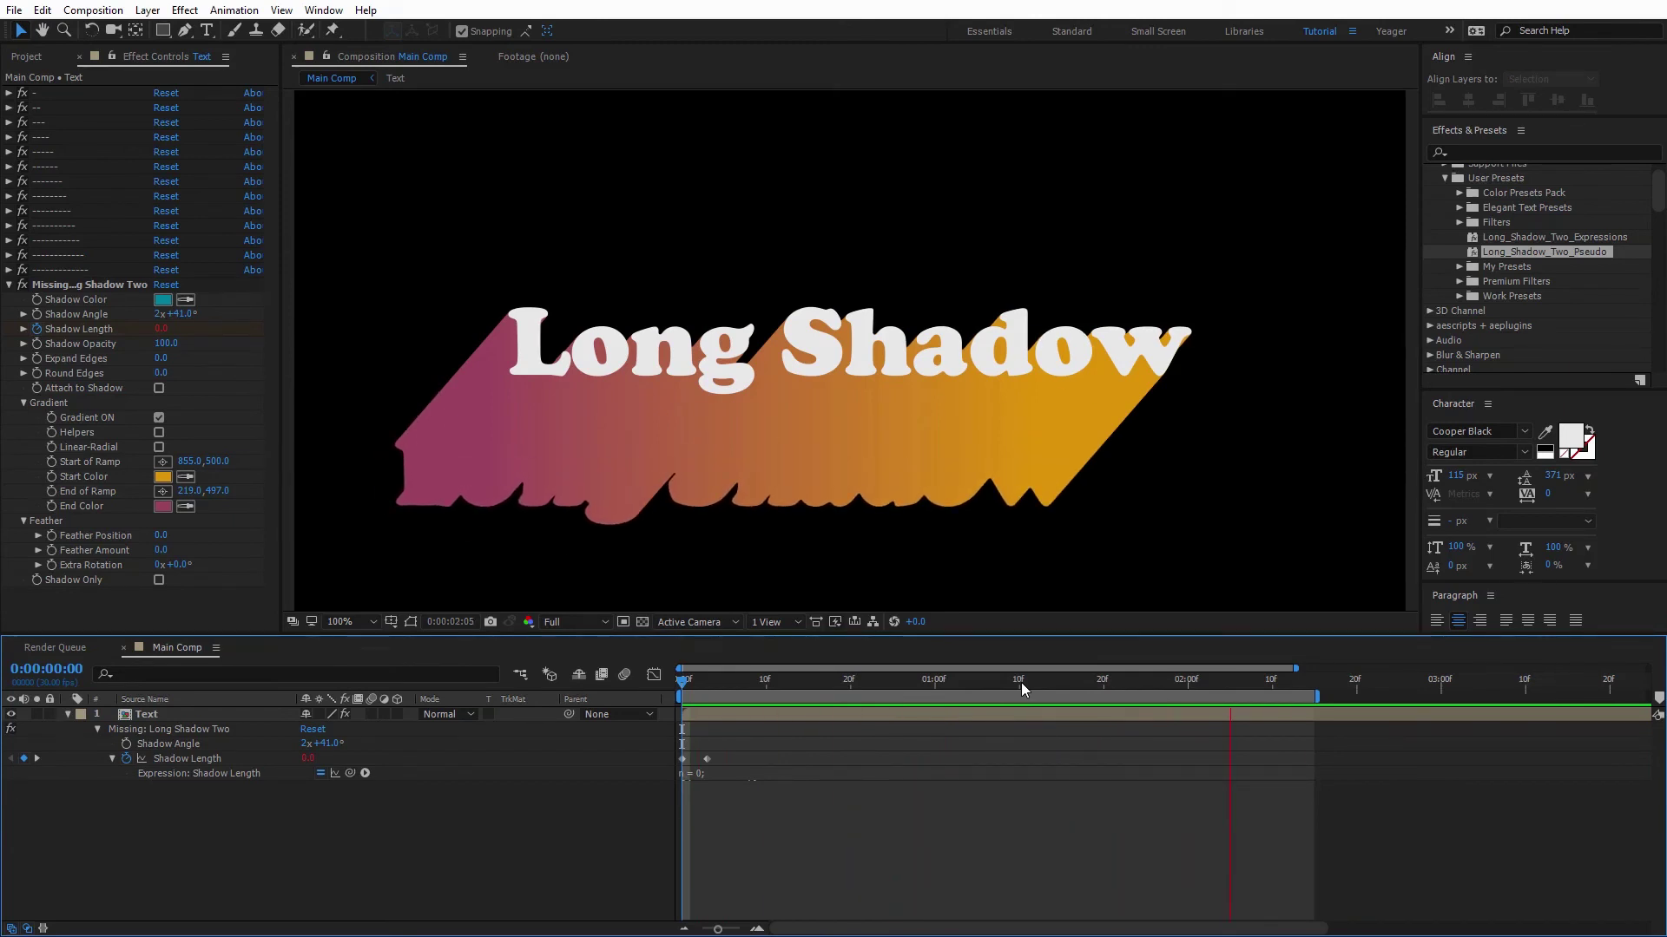
Raise the frame-3 Shadow Length keyframe to about 95 and set Shadow Angle to 2x+131.0°.
{"action": "left_click", "coordinate": [703, 682]}
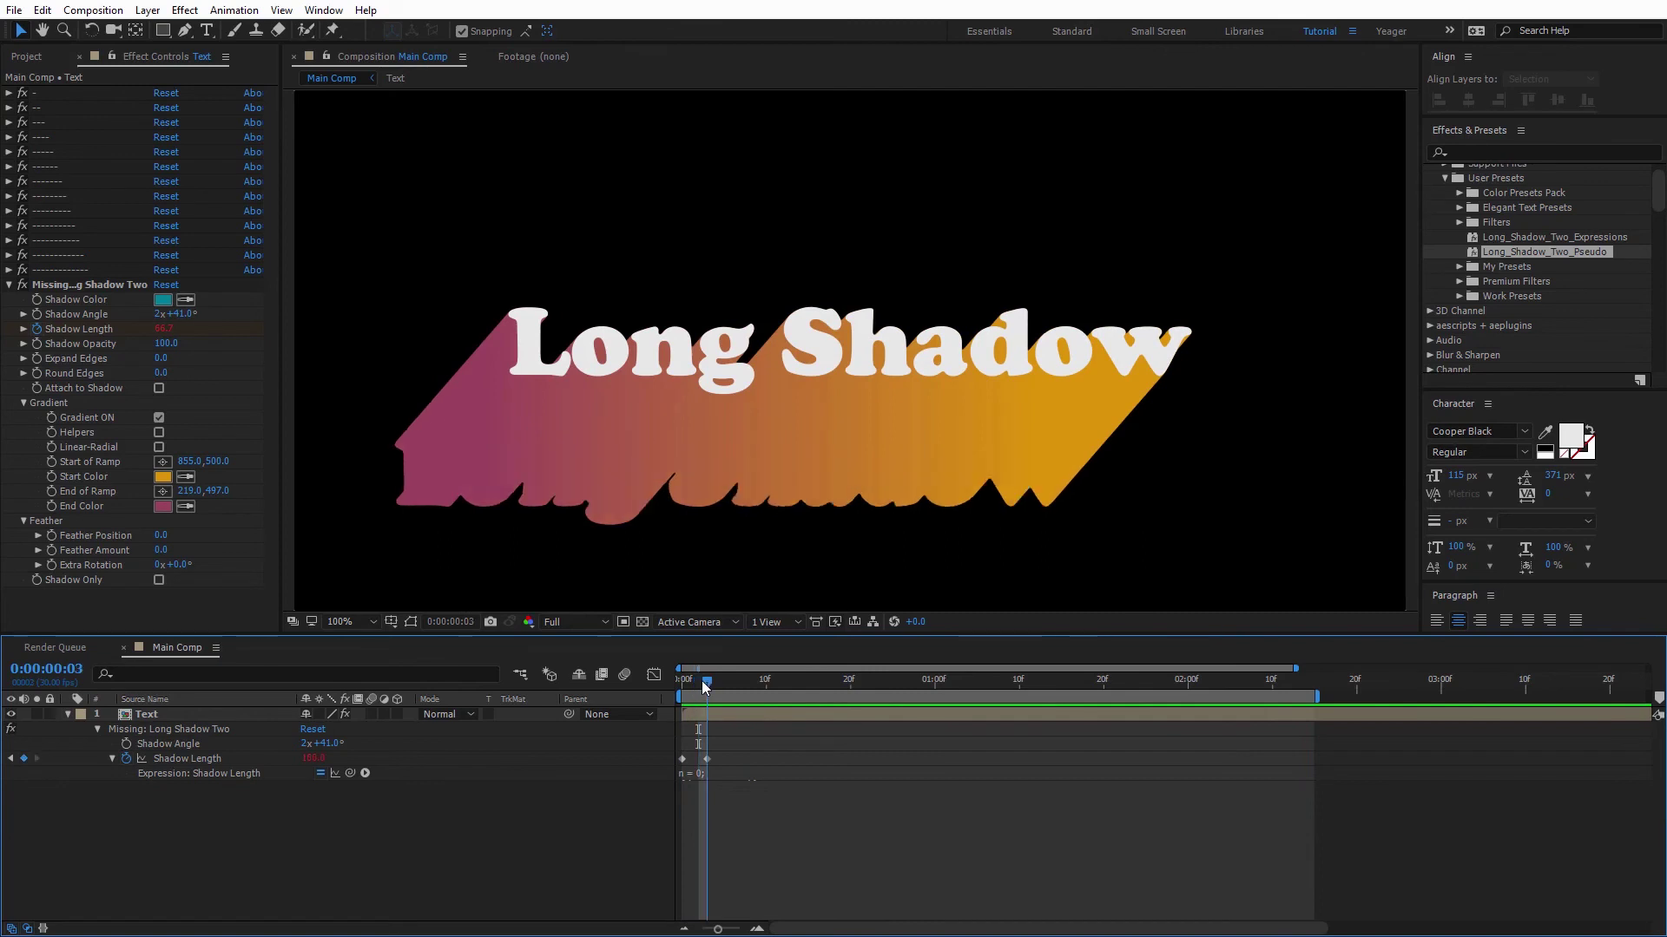
{"action": "left_click", "coordinate": [707, 758]}
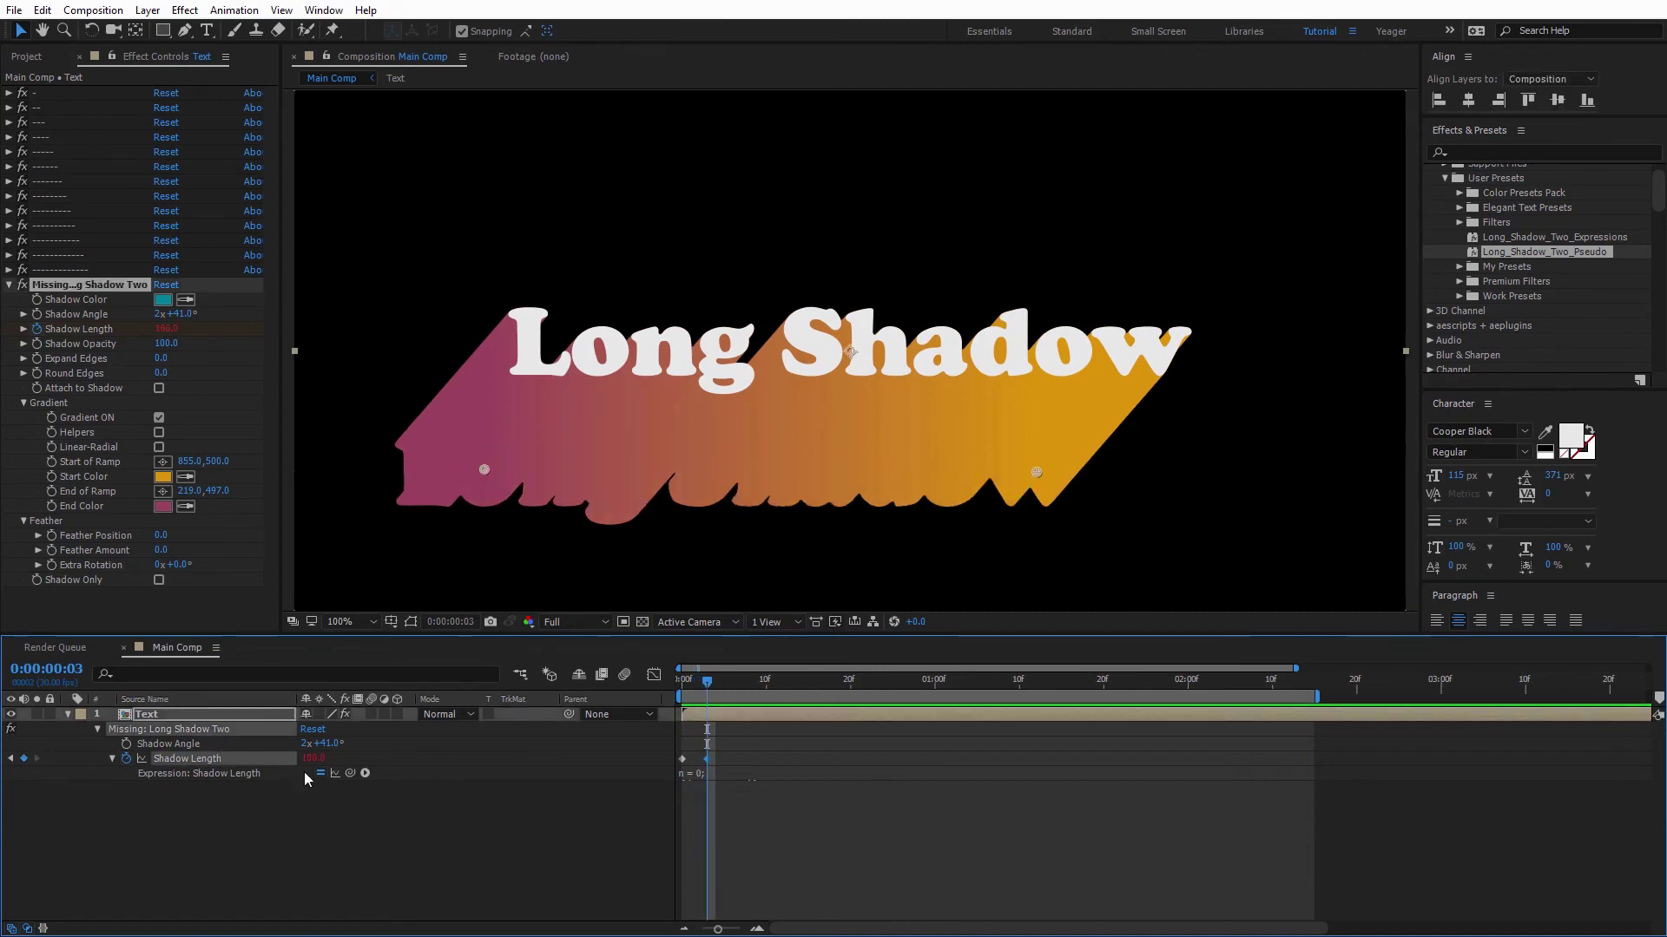
{"action": "left_click_drag", "start_coordinate": [306, 759], "coordinate": [269, 759]}
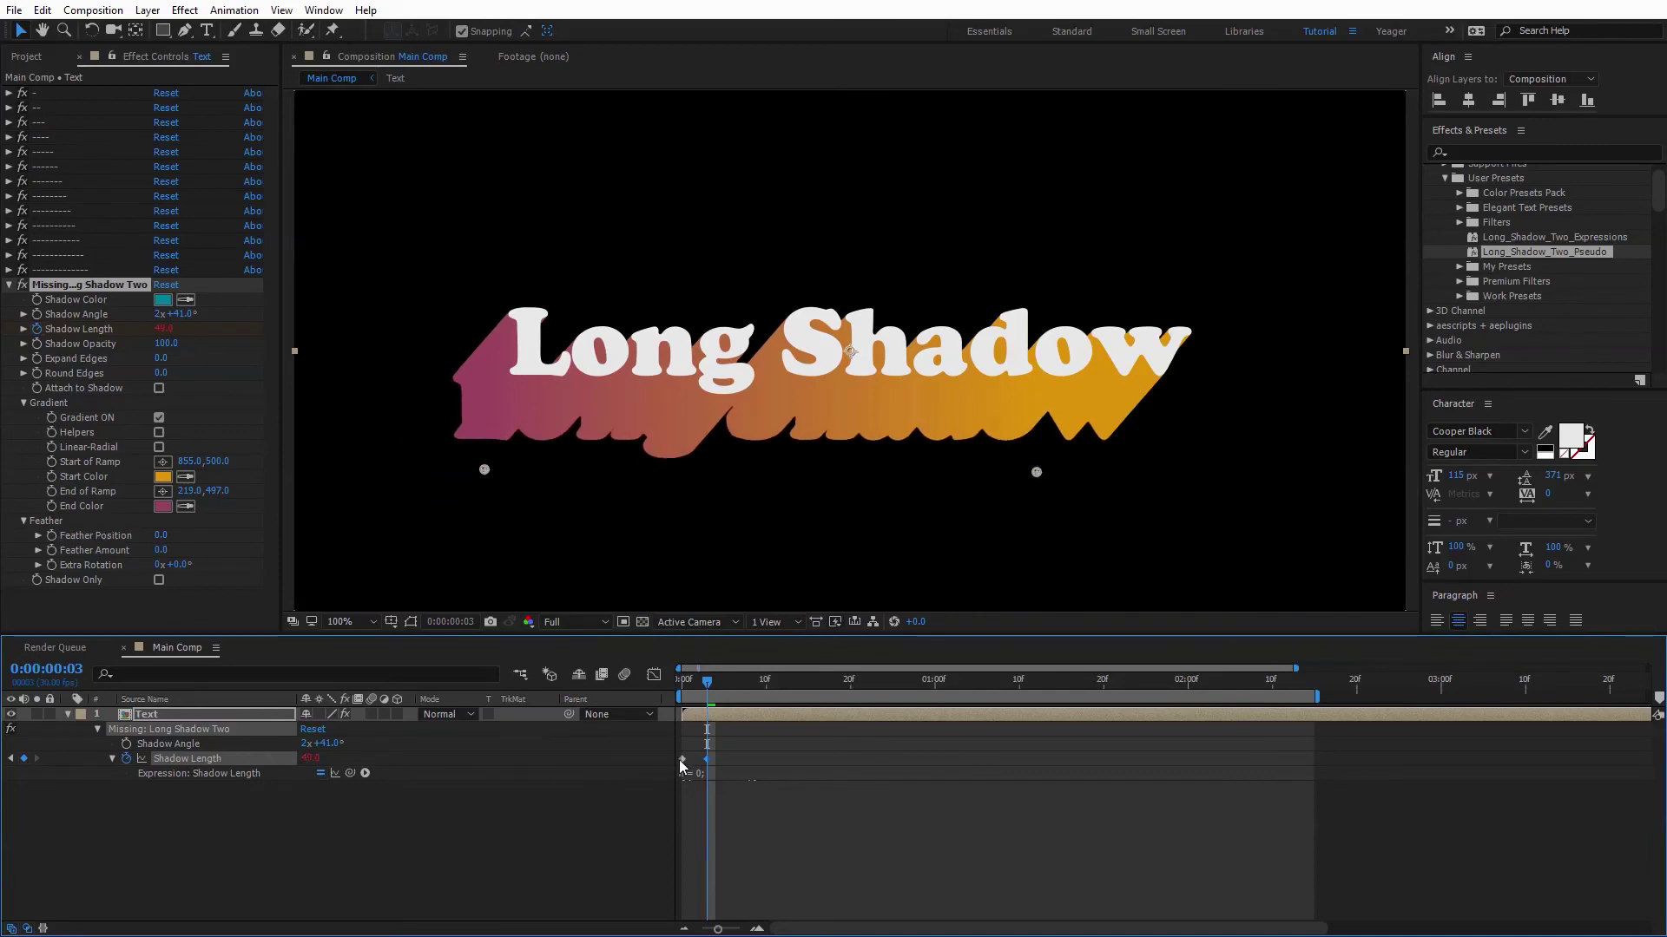
{"action": "left_click_drag", "start_coordinate": [705, 762], "coordinate": [684, 771]}
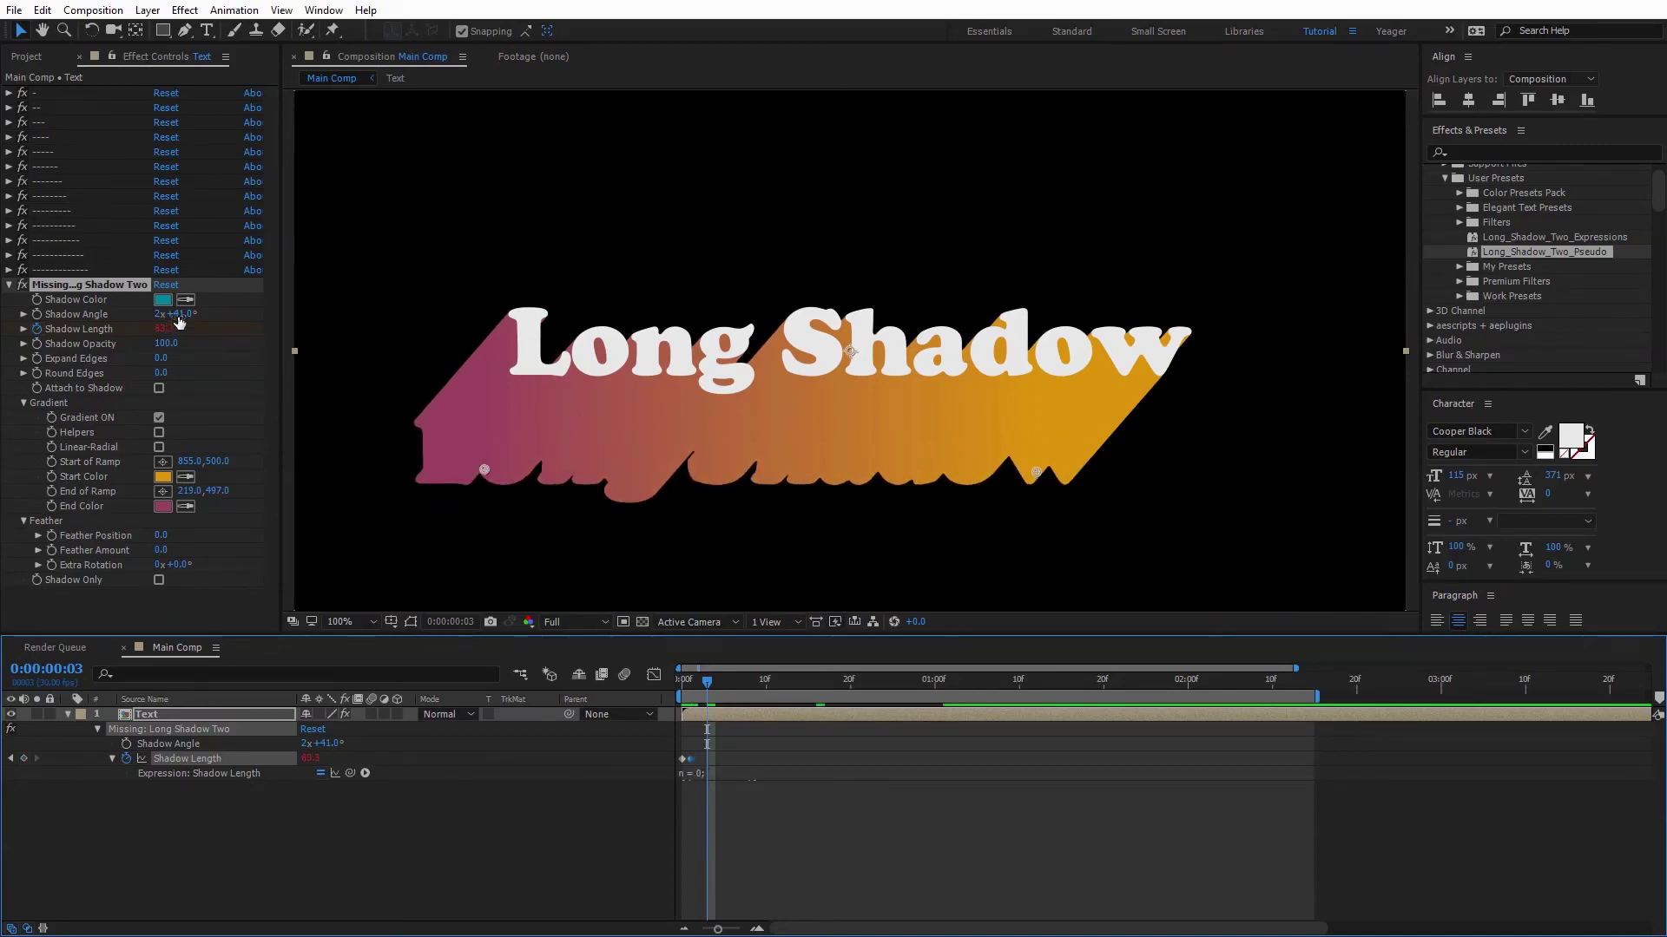
{"action": "left_click_drag", "start_coordinate": [207, 314], "coordinate": [264, 320]}
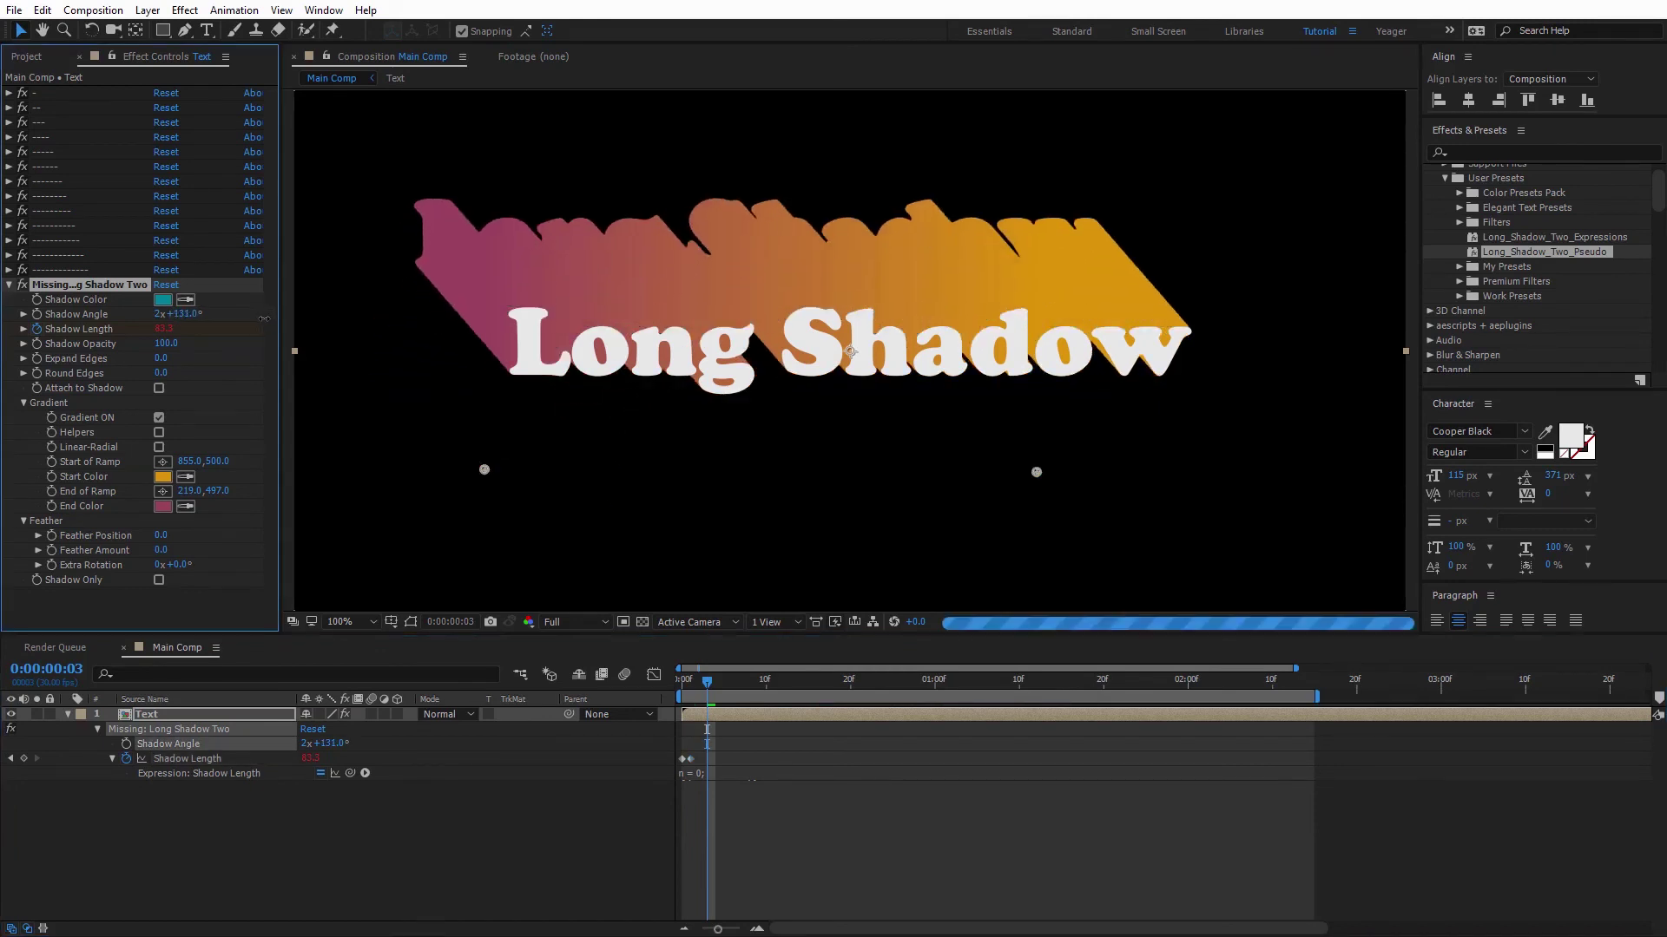
Keyframe Shadow Angle at 131° on frame 3 and 2x+236.0° on frame 5.
{"action": "left_click", "coordinate": [704, 685]}
{"action": "key", "text": "space"}
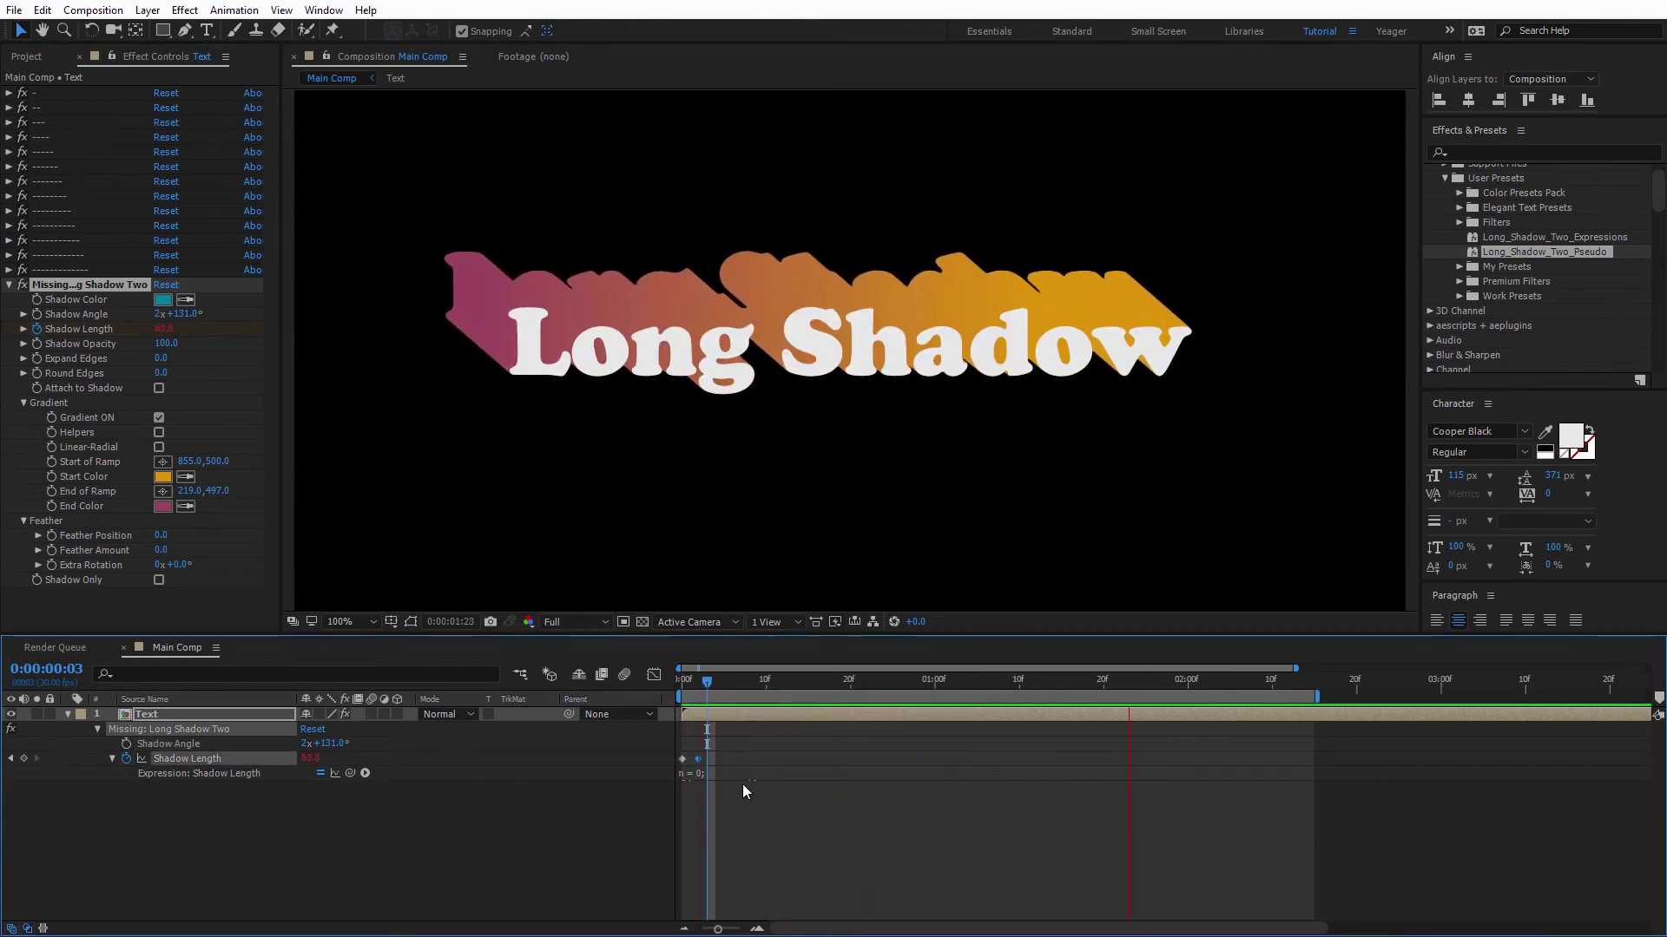
{"action": "key", "text": "space"}
{"action": "left_click", "coordinate": [700, 680]}
{"action": "left_click_drag", "start_coordinate": [701, 680], "coordinate": [707, 680]}
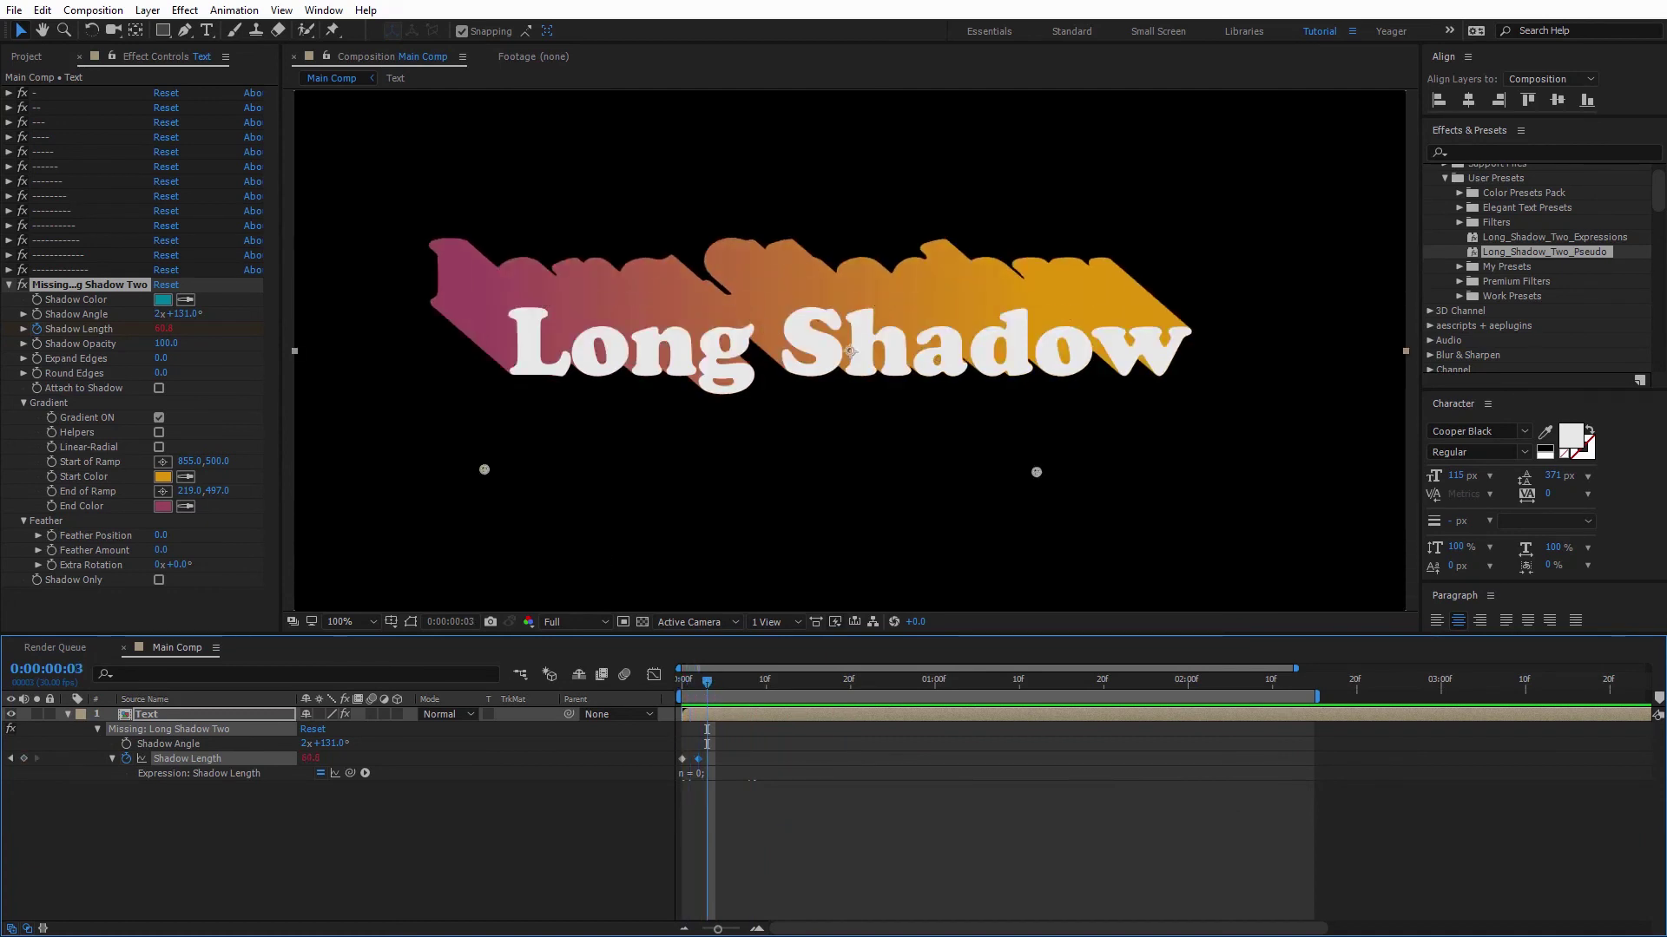
{"action": "left_click", "coordinate": [37, 313]}
{"action": "left_click_drag", "start_coordinate": [711, 686], "coordinate": [725, 684]}
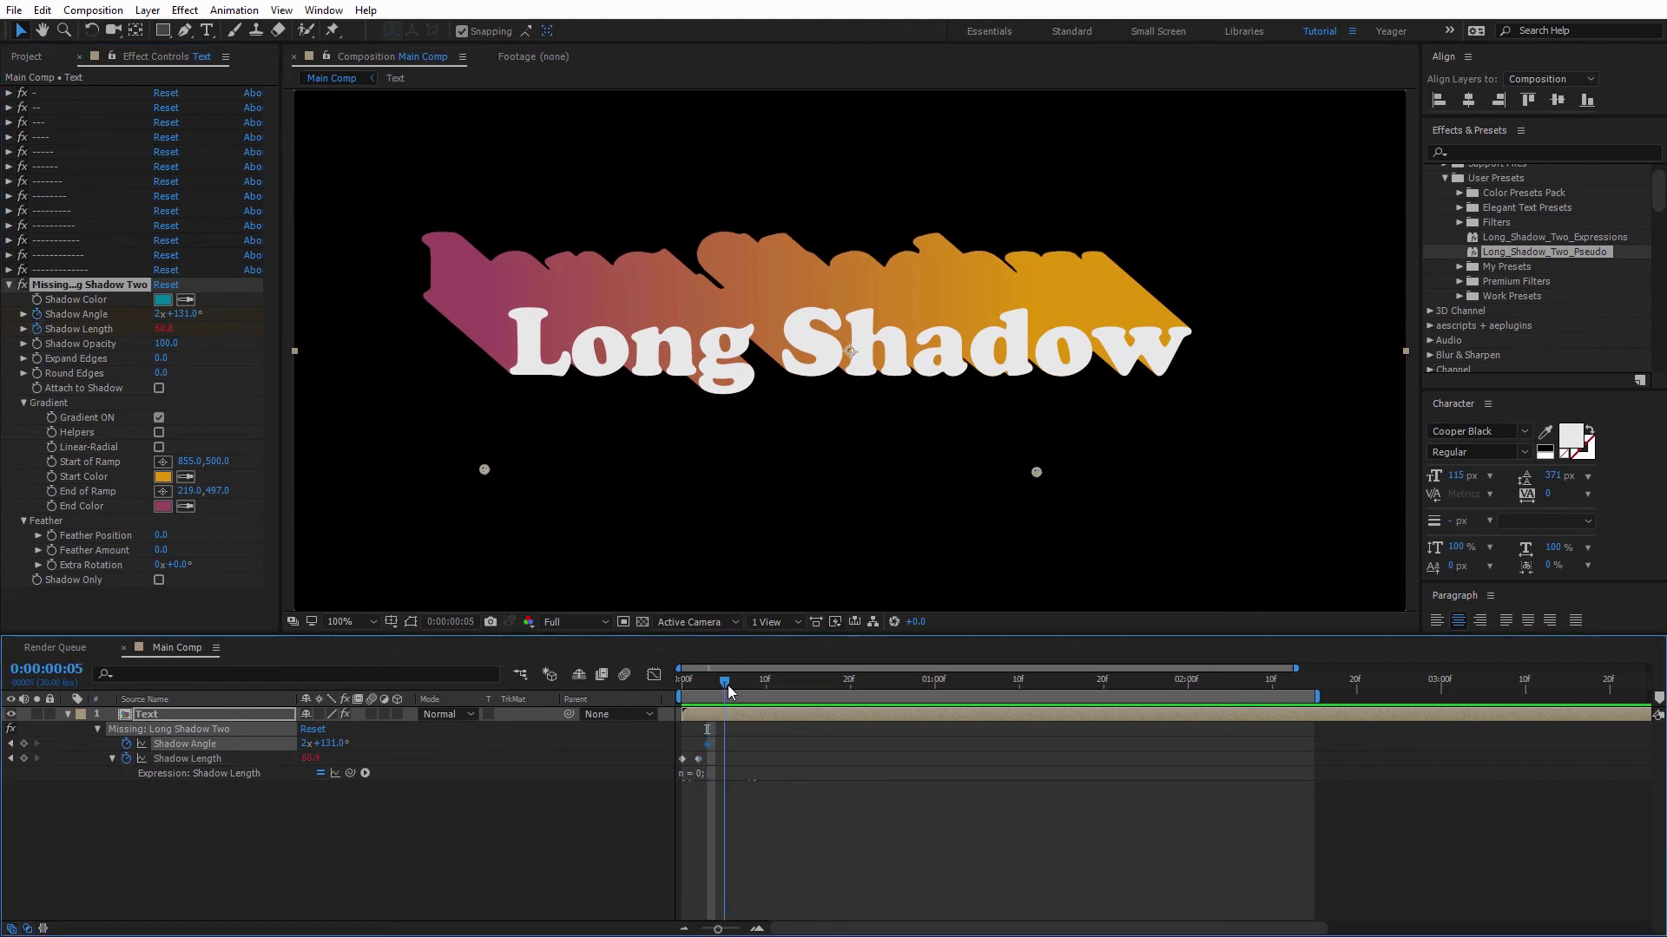
{"action": "left_click_drag", "start_coordinate": [178, 313], "coordinate": [283, 324]}
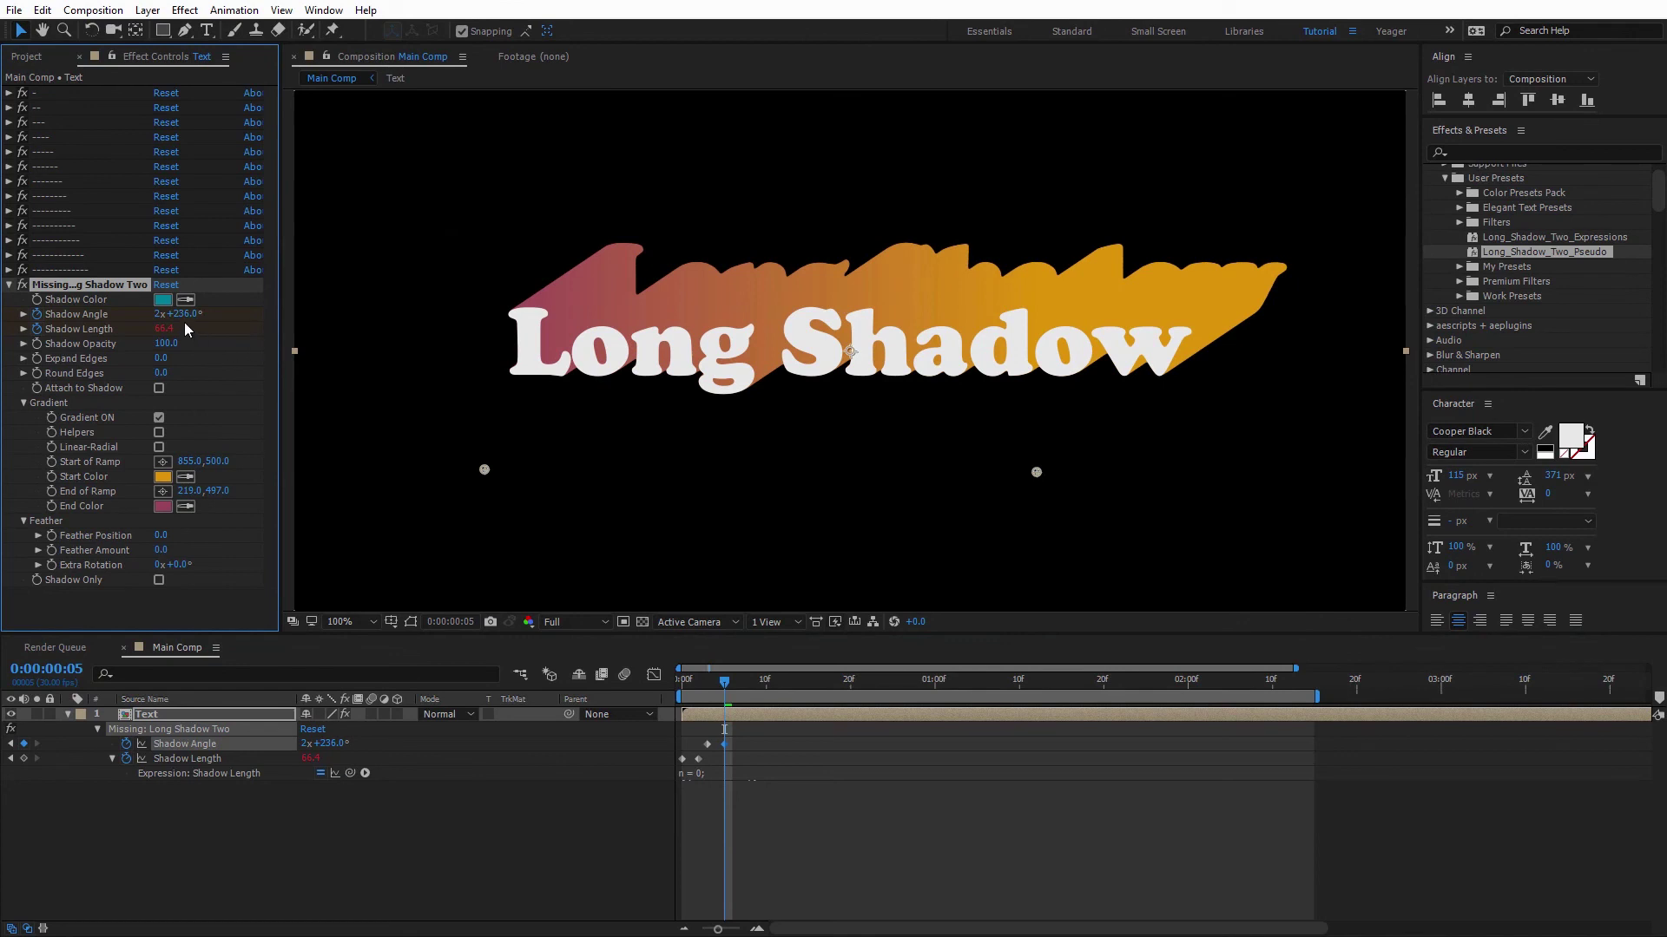
Paste the bounce expression onto Shadow Angle and preview the combined angle and length bounce.
{"action": "left_click", "coordinate": [127, 745], "text": "alt"}
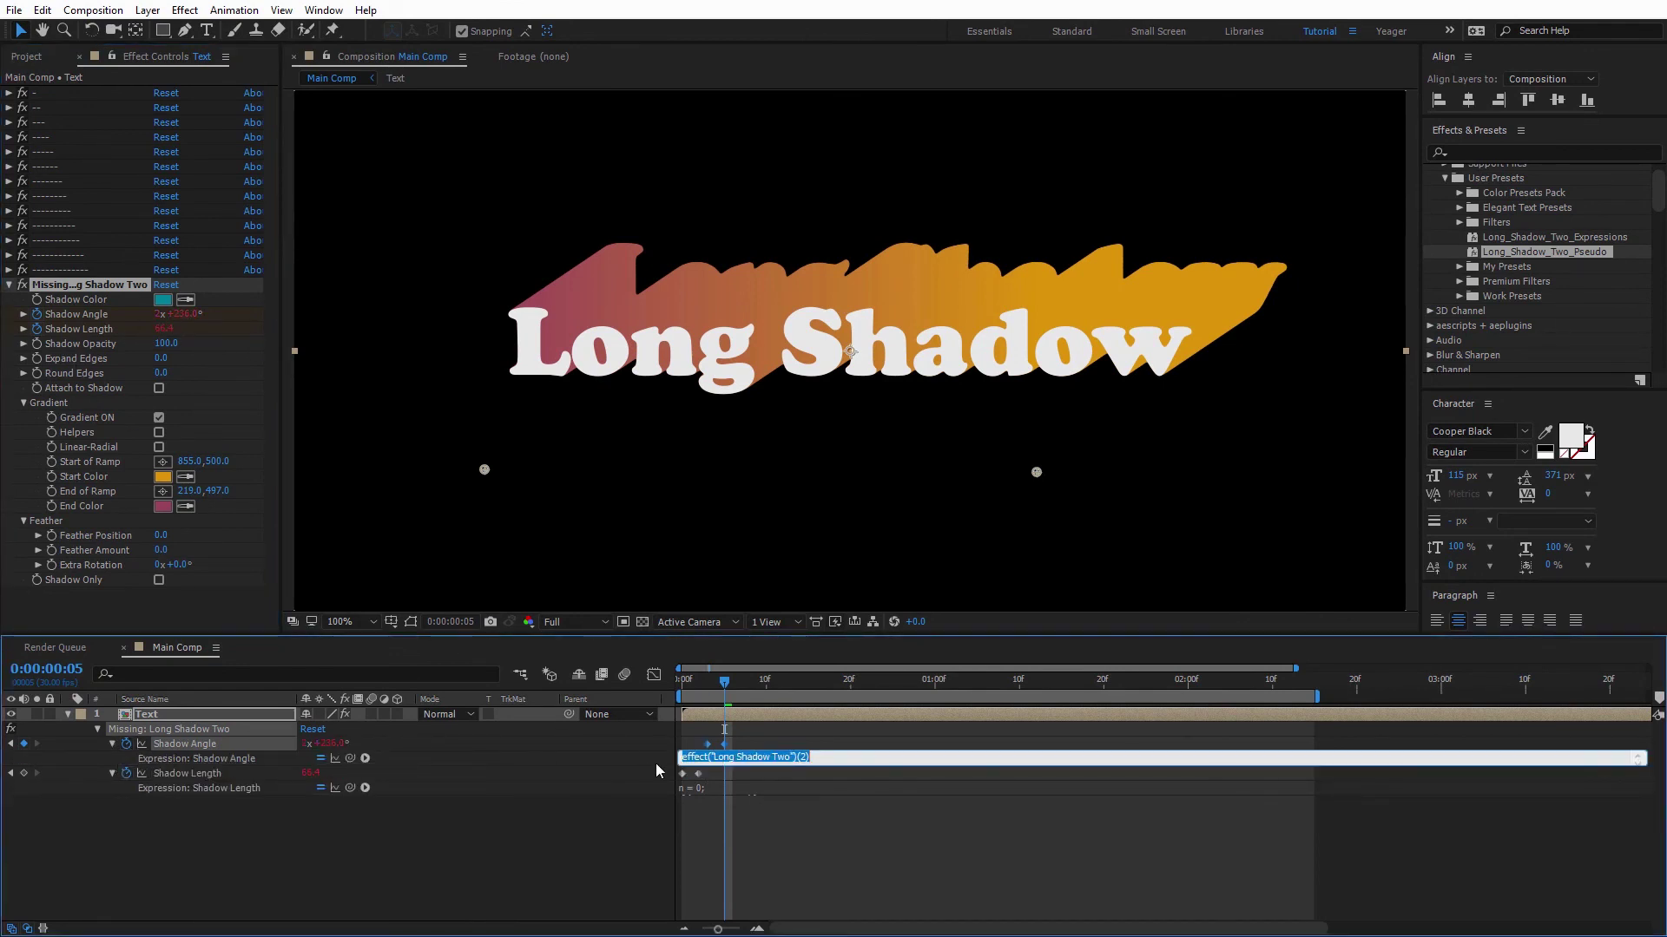
{"action": "right_click", "coordinate": [699, 756]}
{"action": "left_click", "coordinate": [746, 833]}
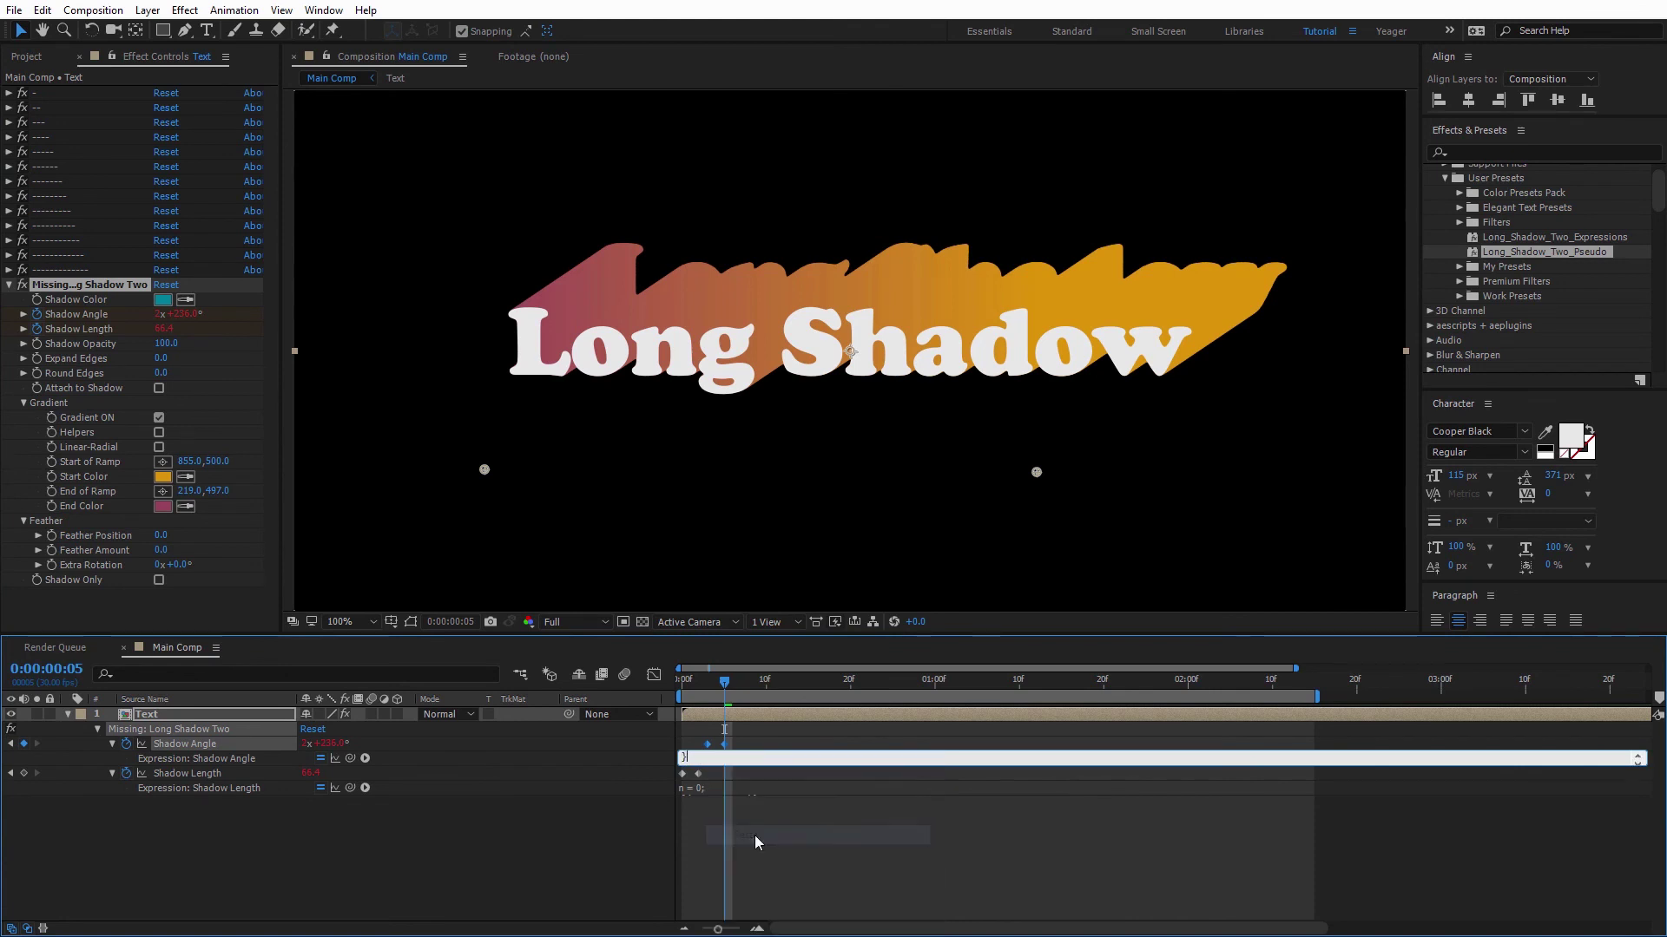
{"action": "left_click", "coordinate": [748, 835]}
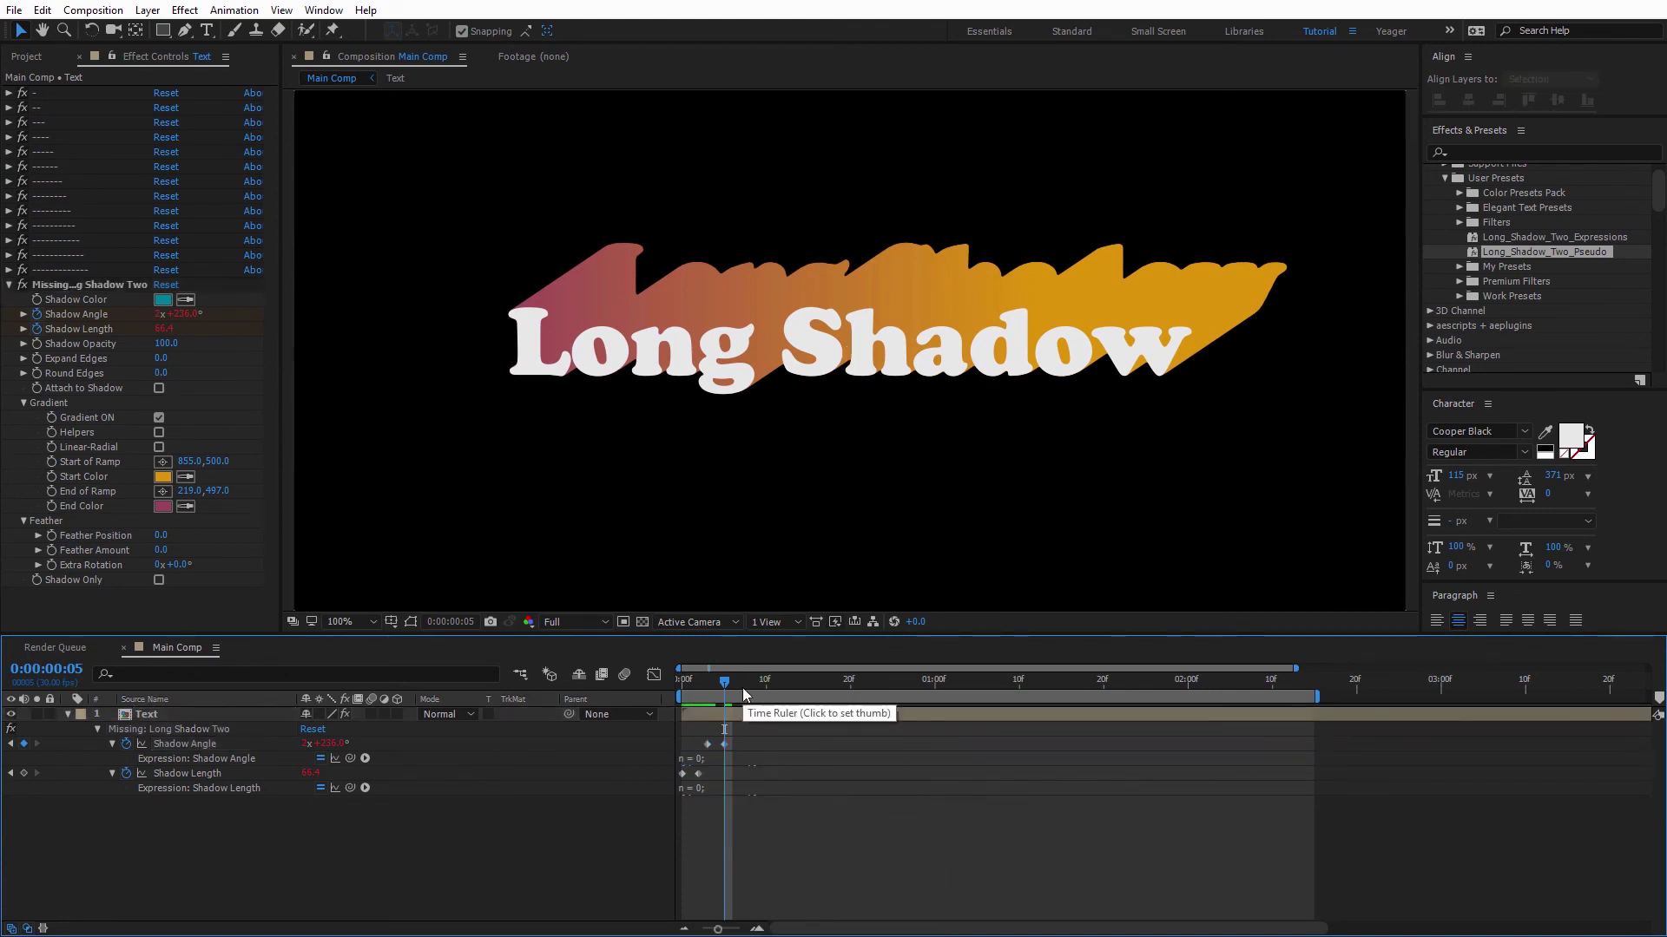
{"action": "key", "text": "space"}
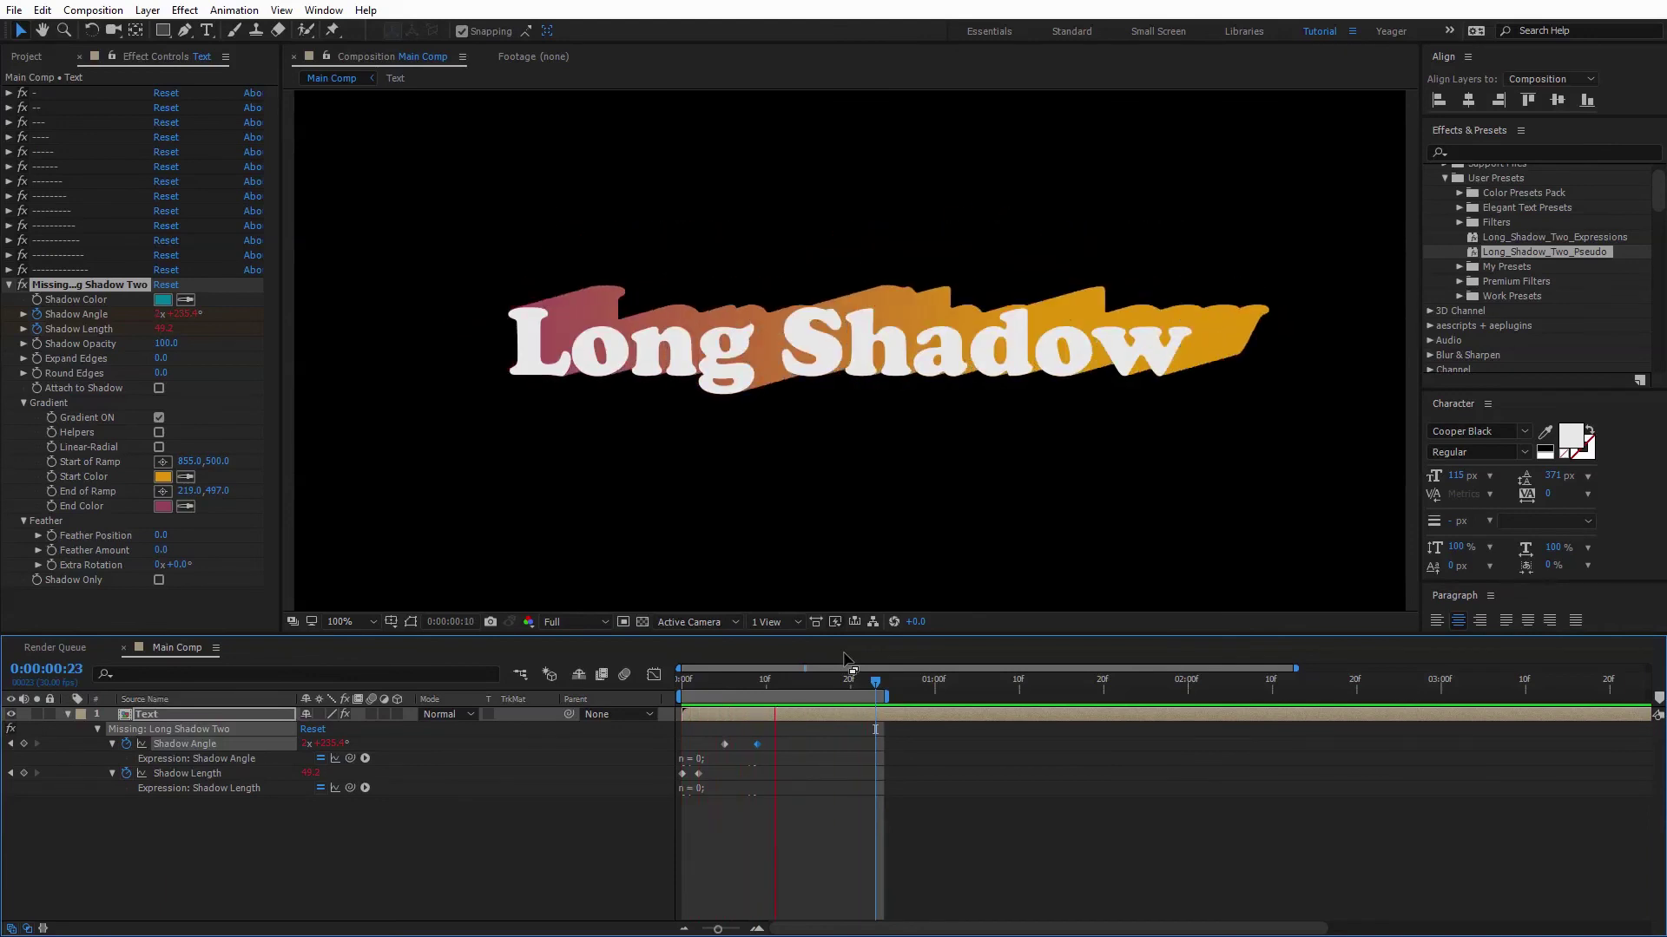
{"action": "left_click", "coordinate": [759, 686]}
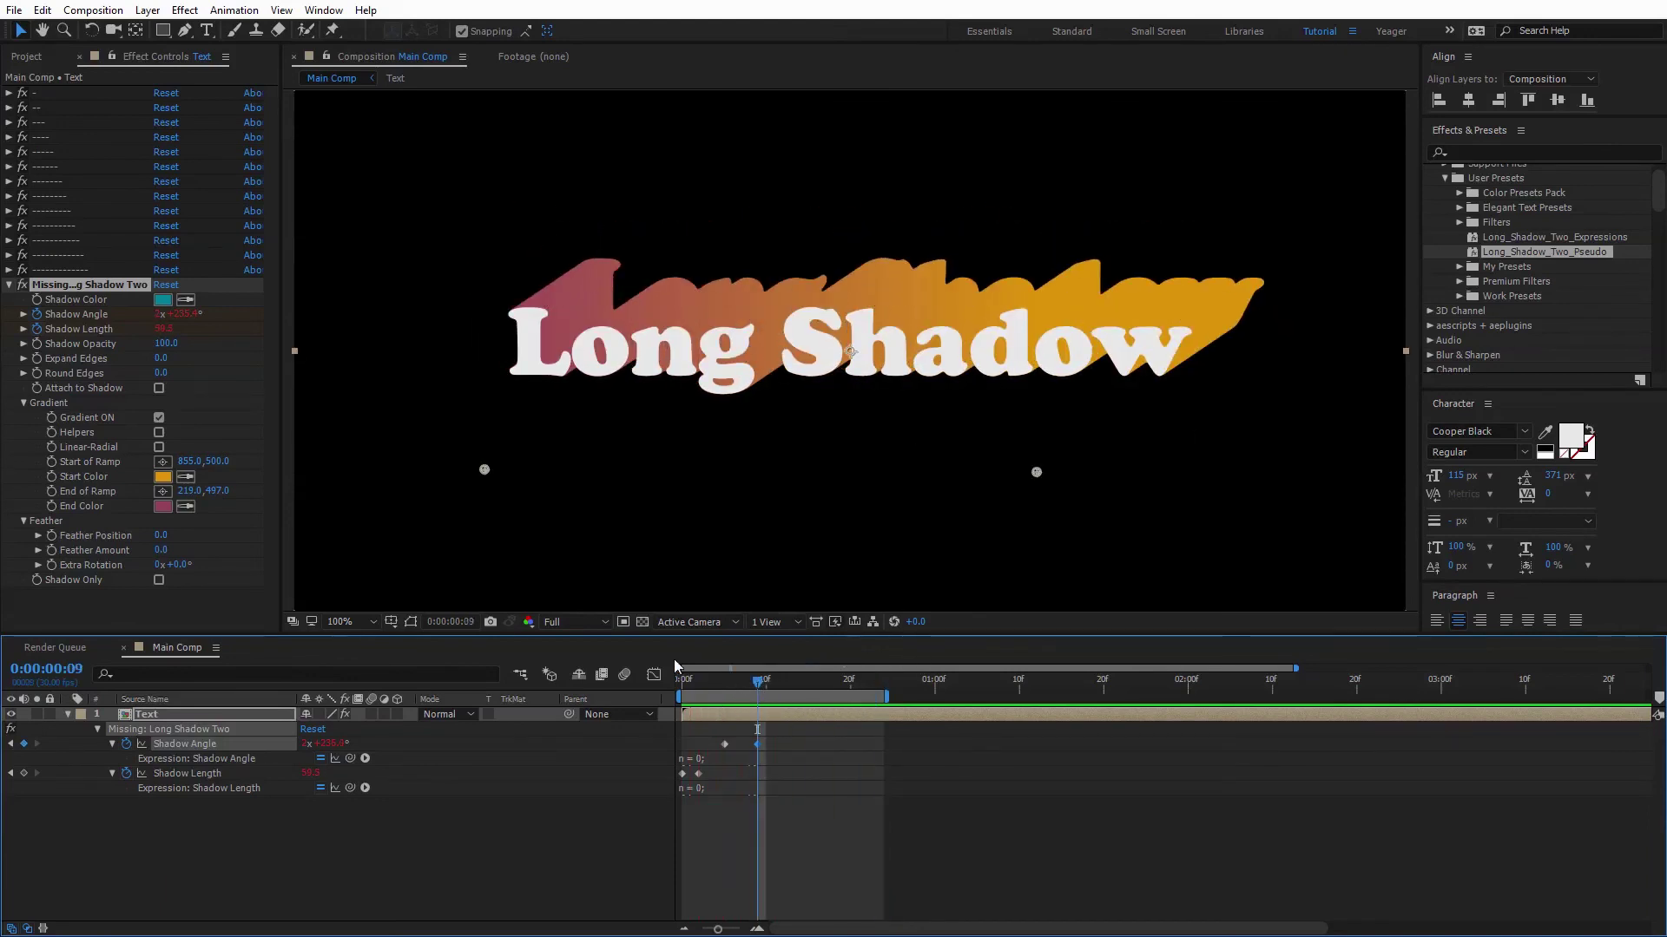
Turn on Attach to Shadow so the title rides the shadow's end, and preview it.
{"action": "left_click", "coordinate": [159, 387]}
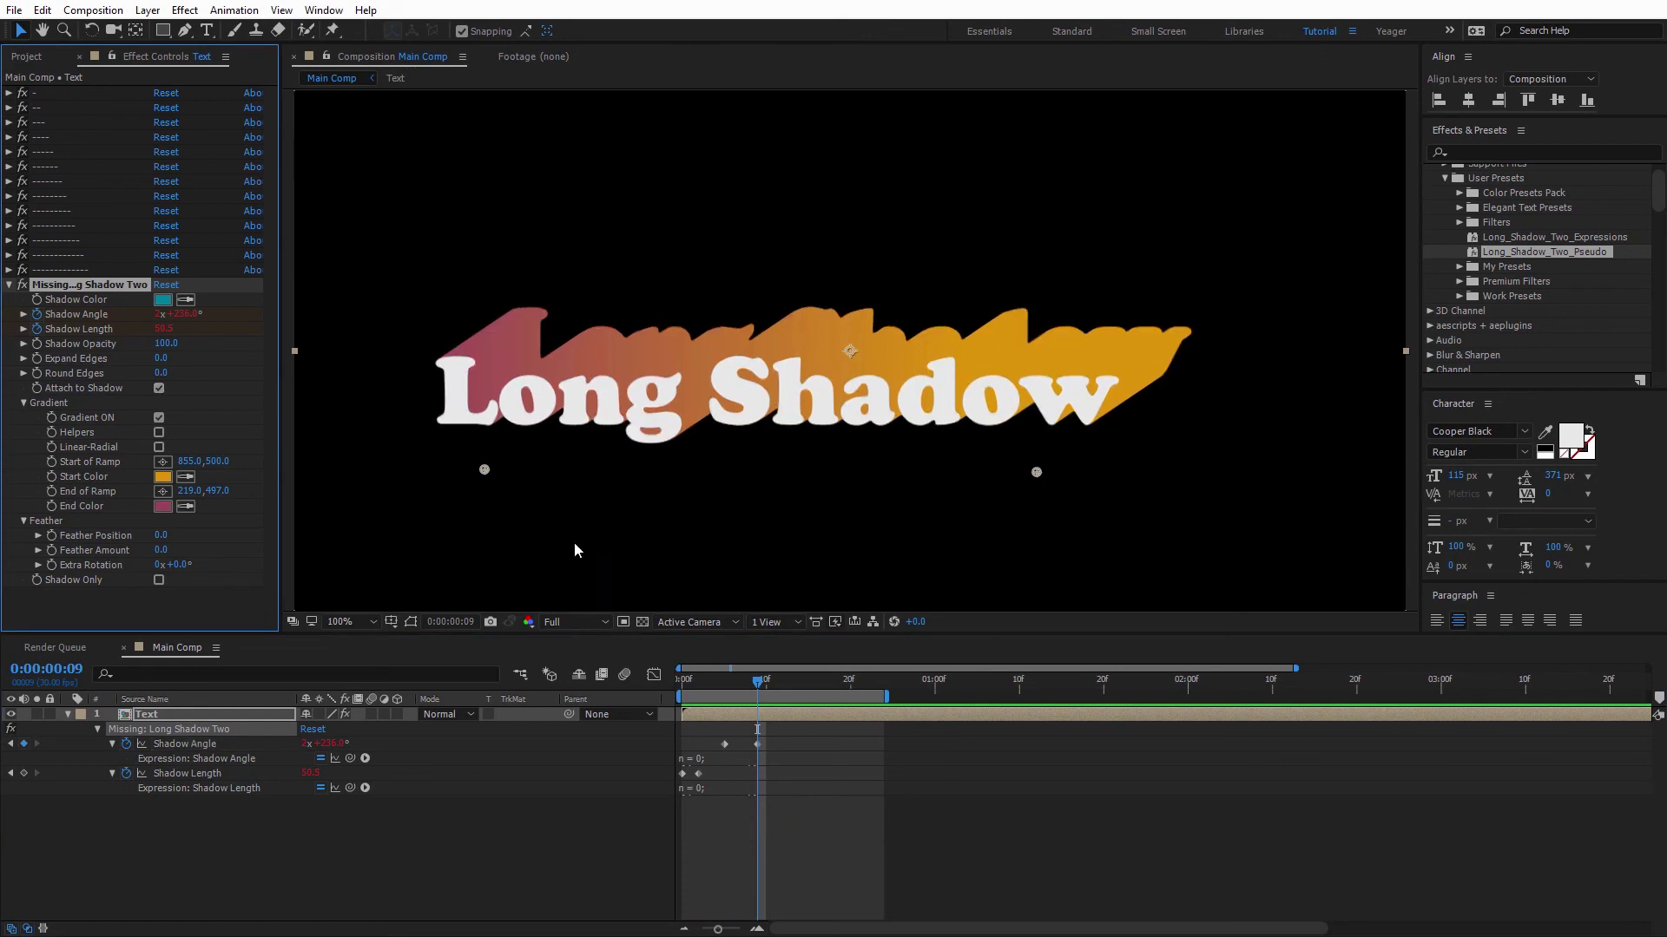
{"action": "key", "text": "space"}
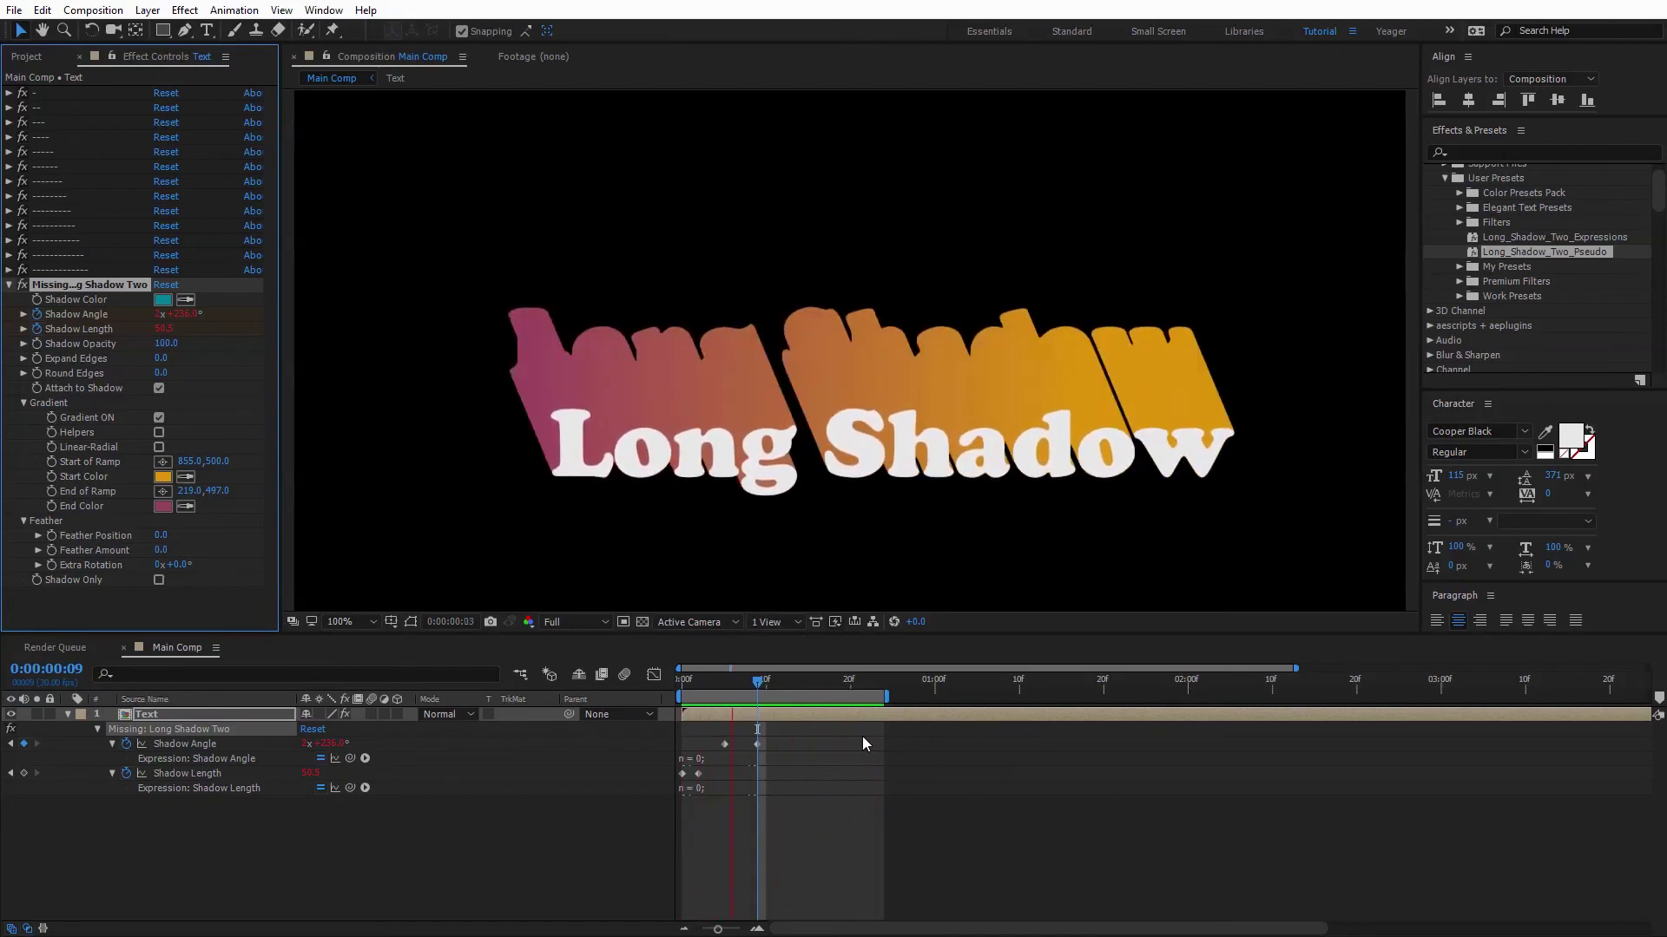
{"action": "left_click_drag", "start_coordinate": [758, 683], "coordinate": [841, 692]}
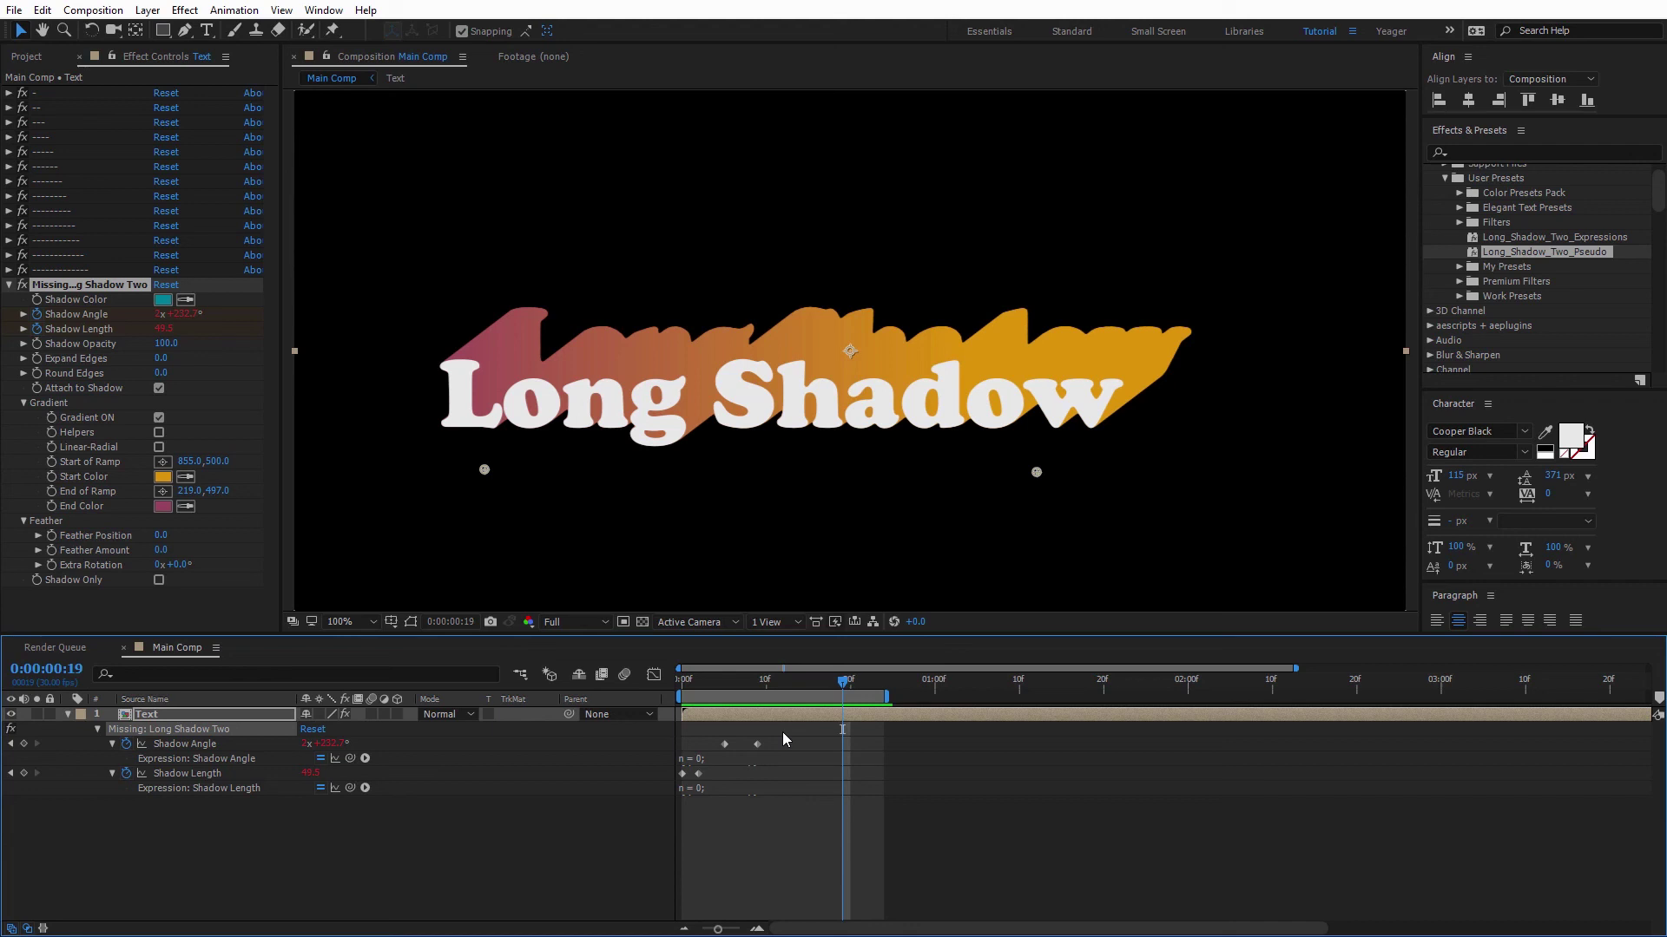
Inside the Text precomp, replace the Long Shadow title with 'New Text'.
{"action": "double_click", "coordinate": [140, 717]}
{"action": "left_click", "coordinate": [206, 30]}
{"action": "left_click_drag", "start_coordinate": [505, 347], "coordinate": [1309, 353]}
{"action": "type", "text": "N"}
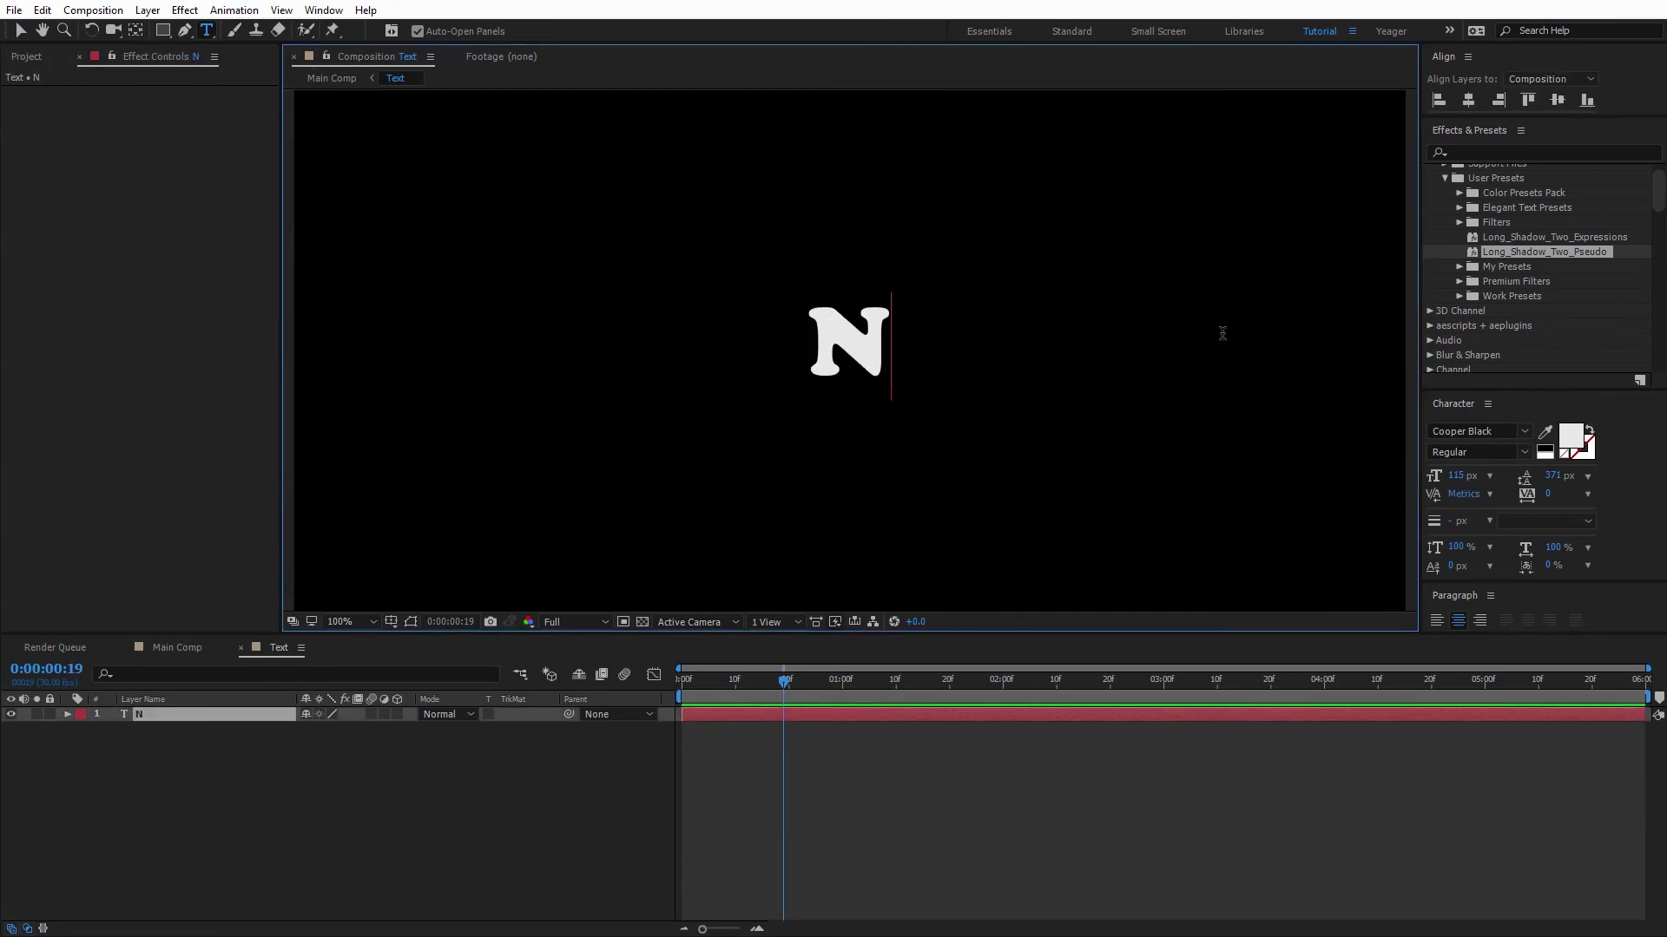
{"action": "type", "text": "ew Text"}
{"action": "key", "text": "Escape"}
{"action": "key", "text": "v"}
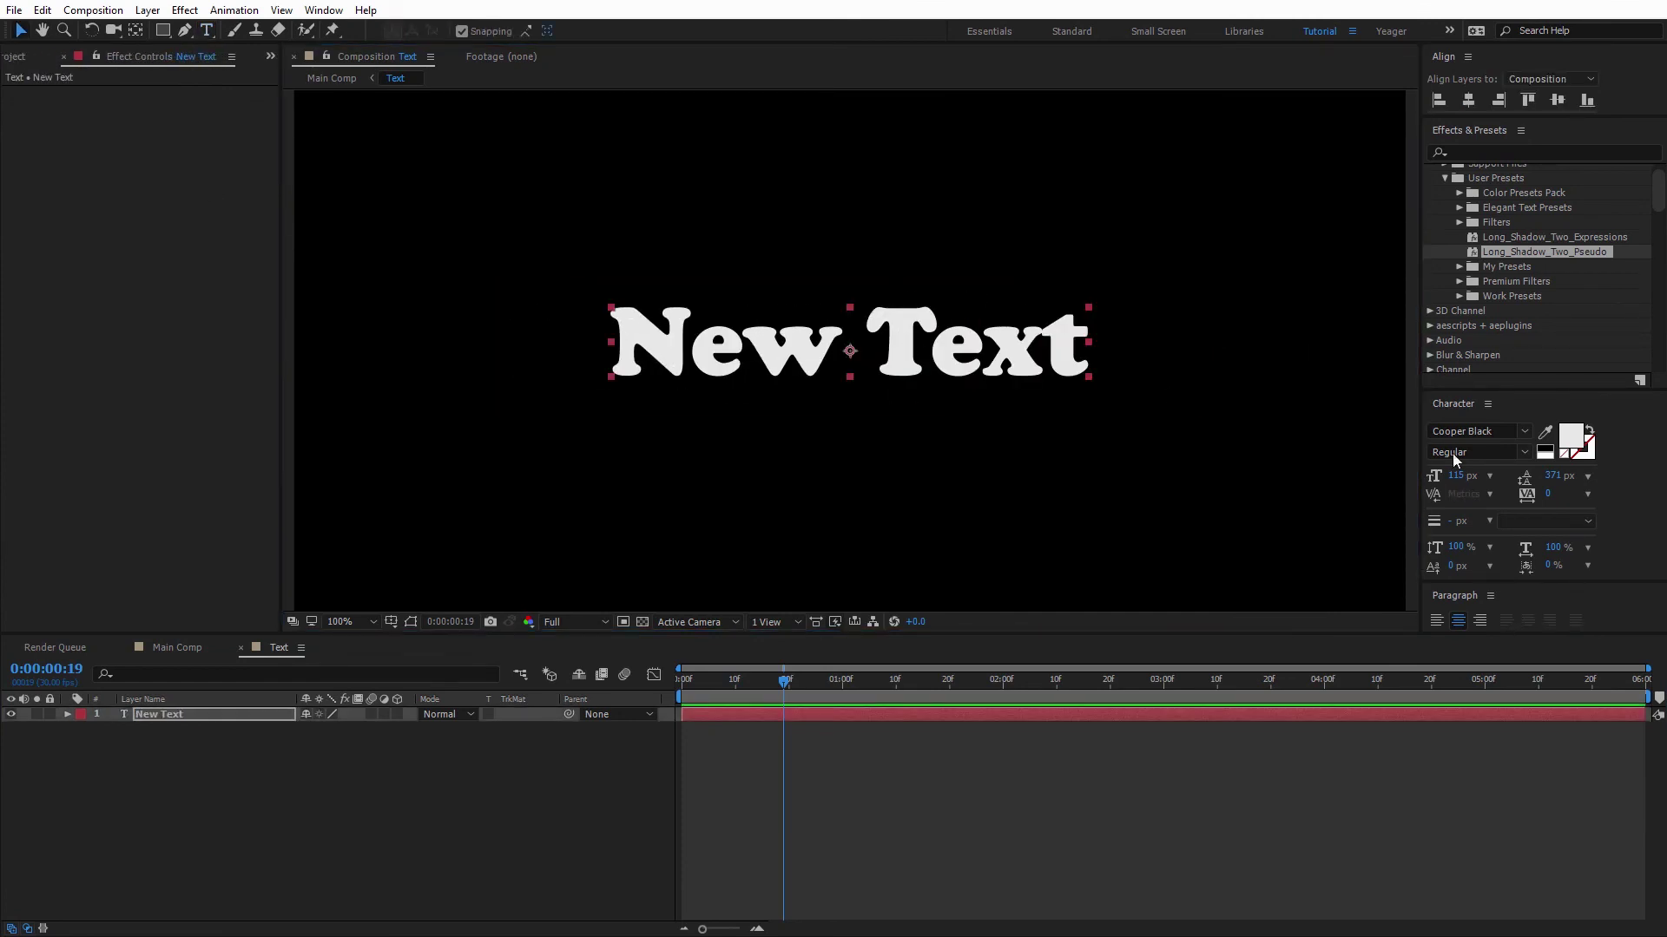
Apply the Milkshake font to the title and go back to Main Comp.
{"action": "key", "text": "Return"}
{"action": "left_click", "coordinate": [1182, 453]}
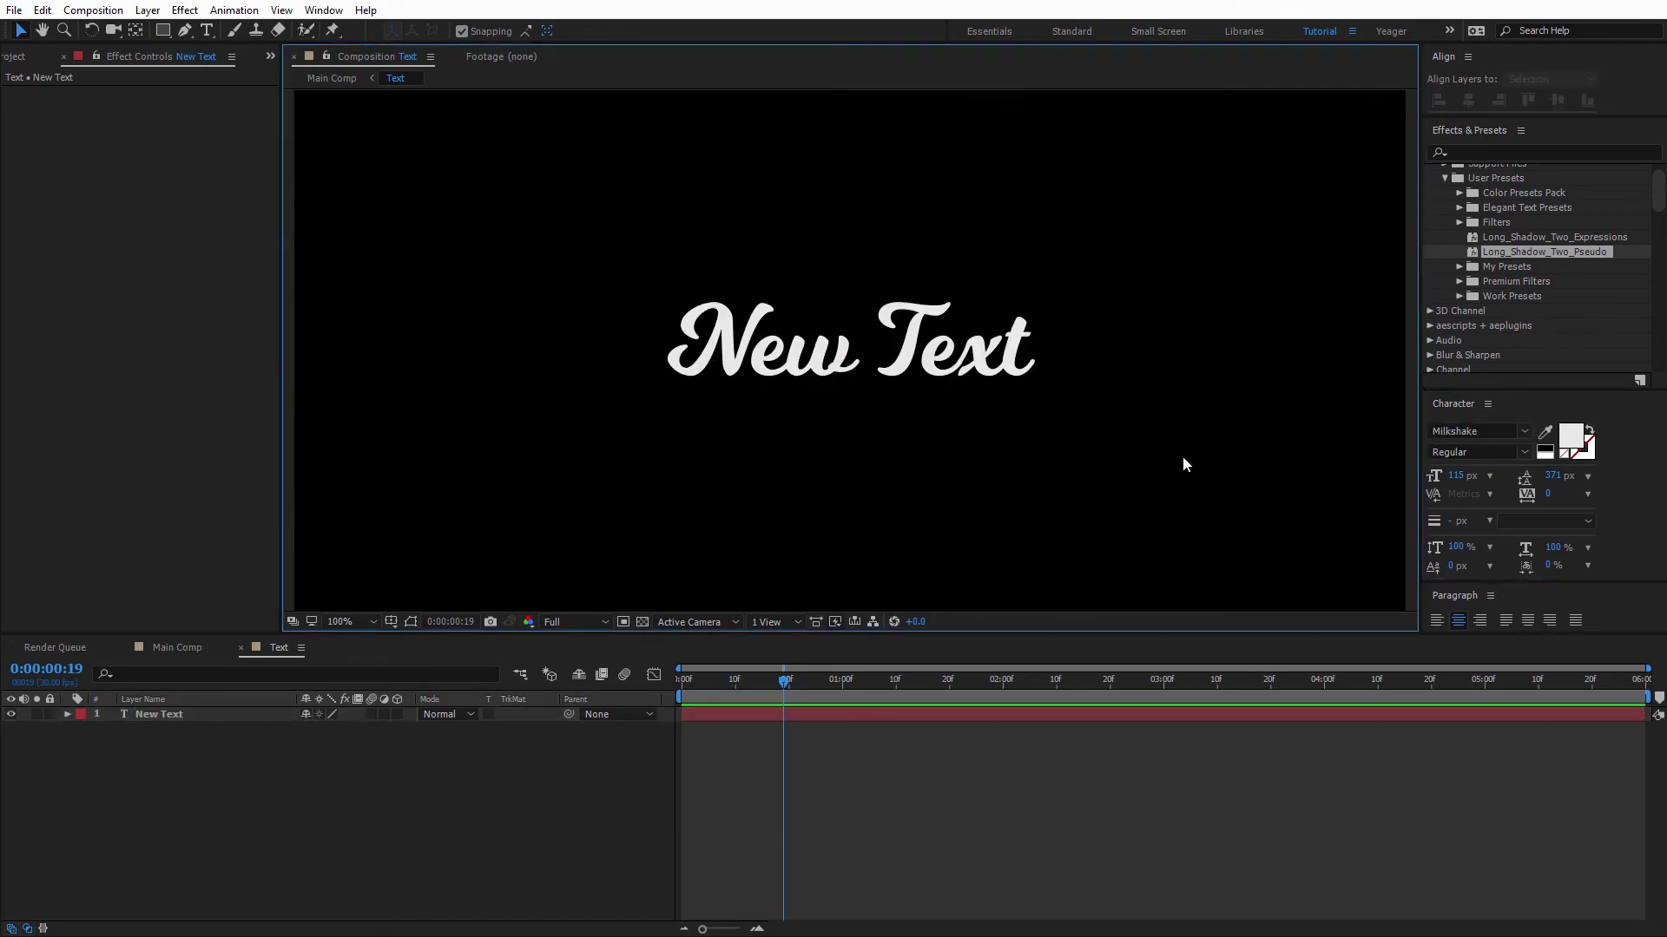
{"action": "left_click", "coordinate": [178, 647]}
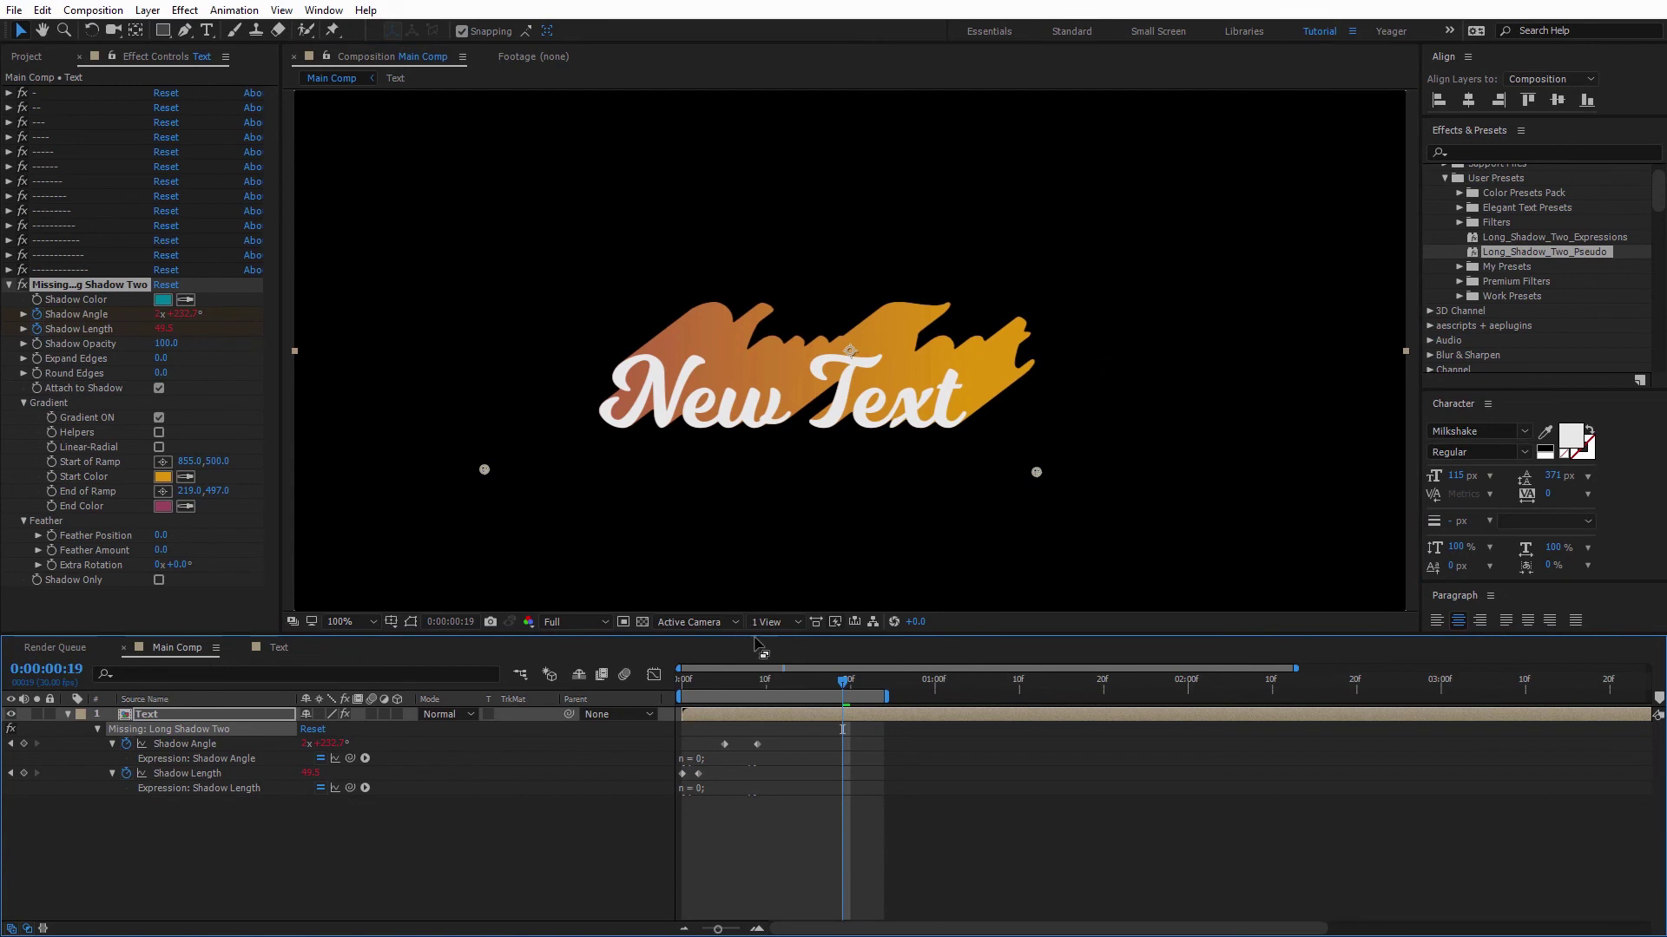
{"action": "key", "text": "space"}
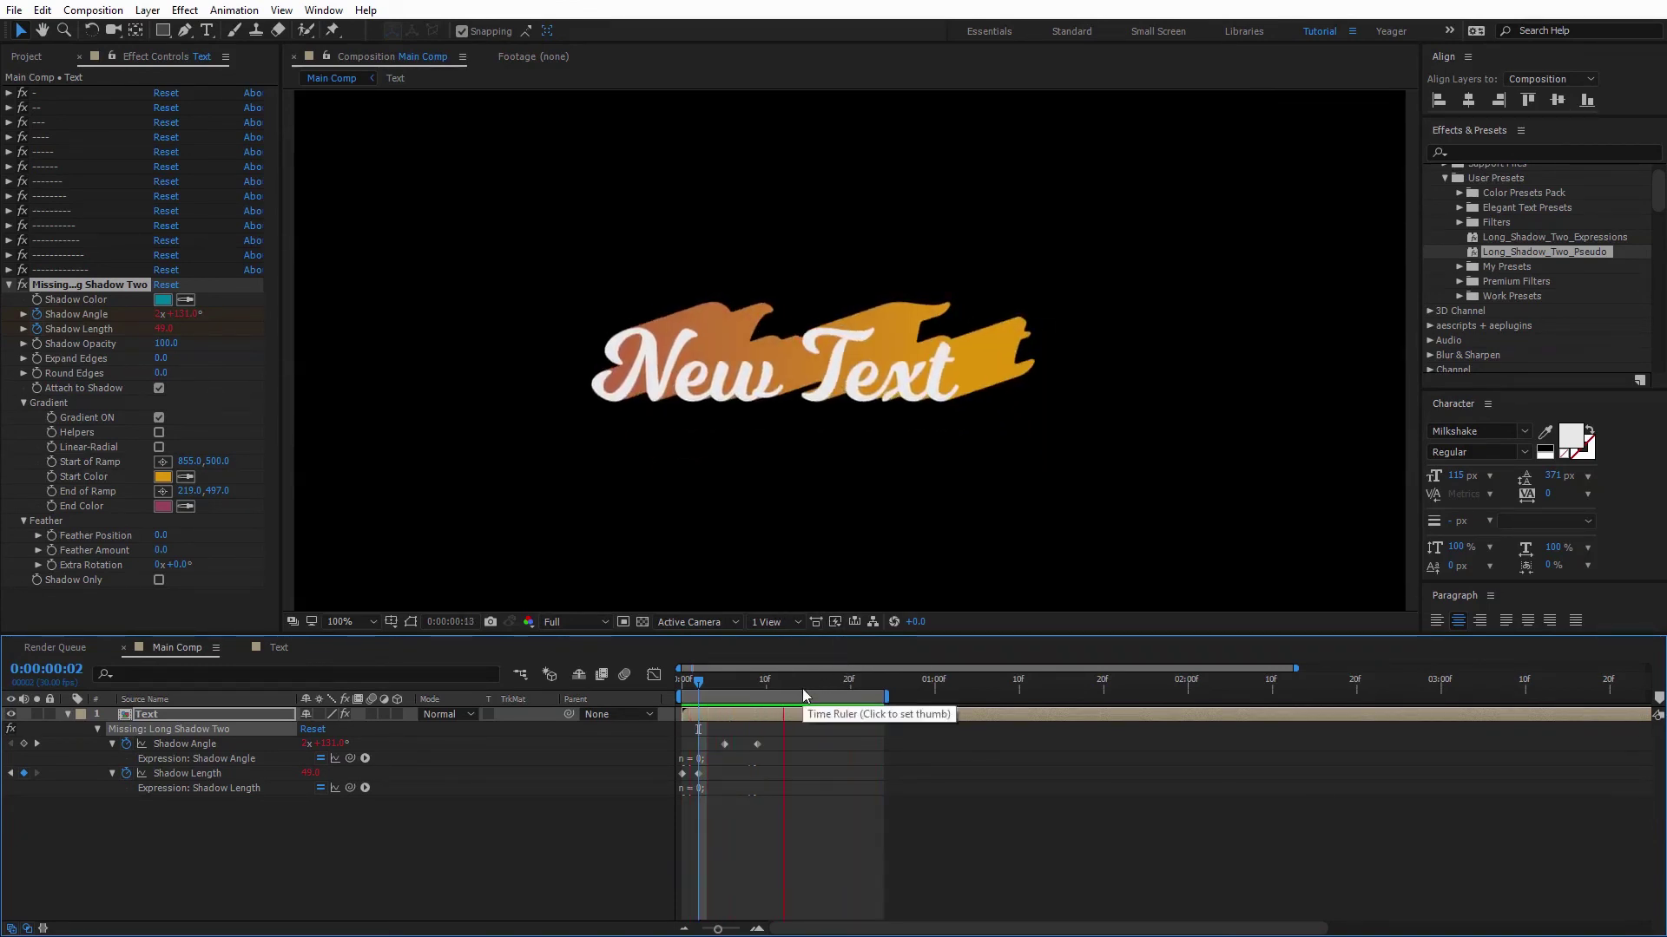
{"action": "key", "text": "space"}
{"action": "left_click_drag", "start_coordinate": [753, 690], "coordinate": [831, 681]}
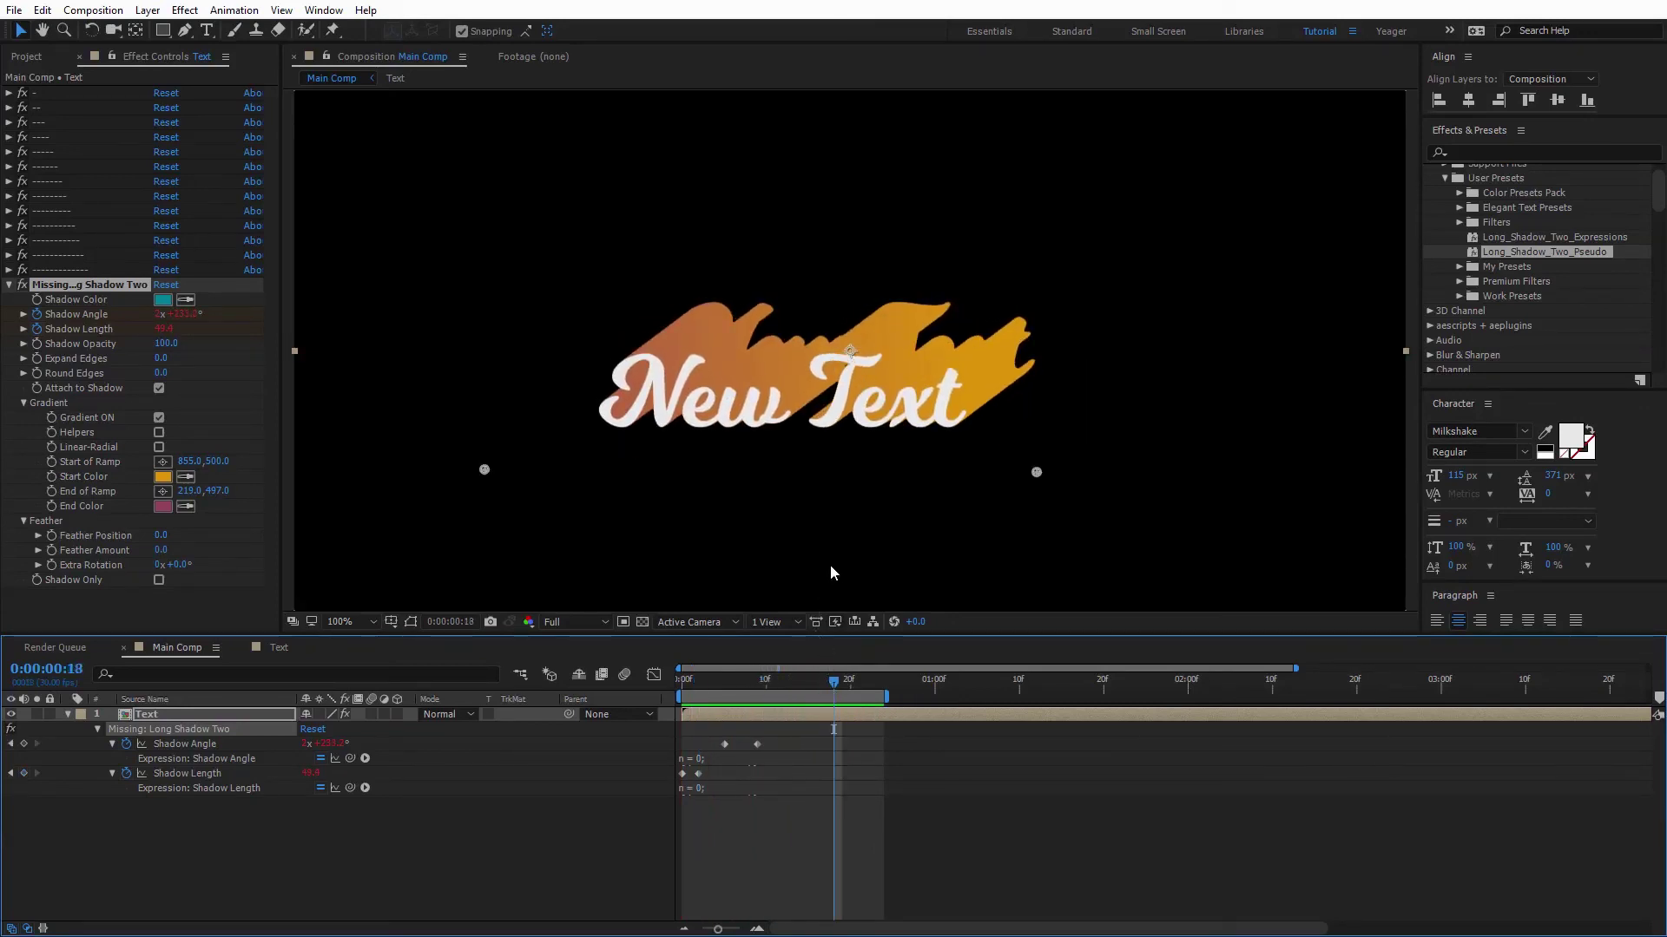